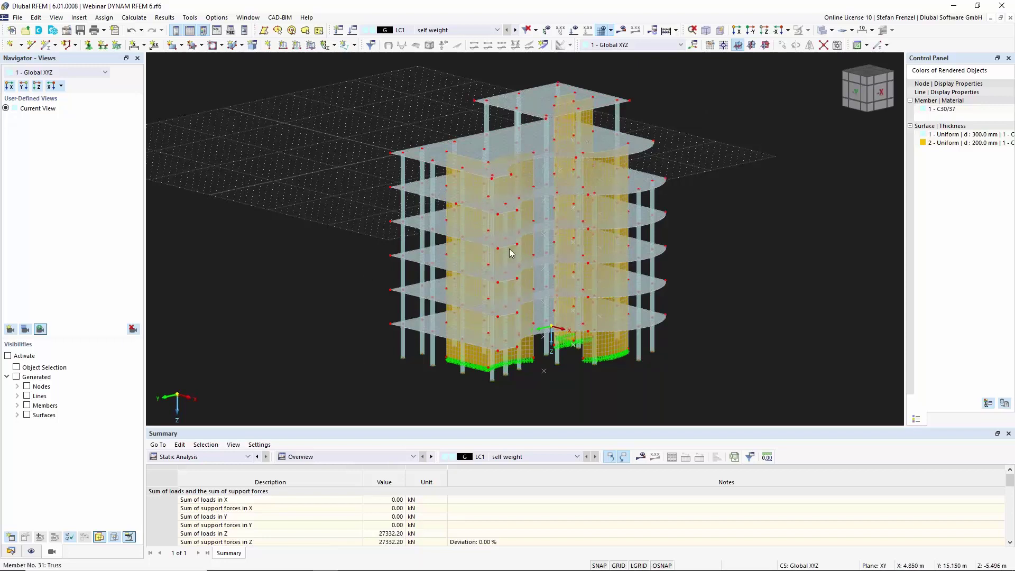
Activate the Modal Analysis add-on in the model's base data.
click(9, 551)
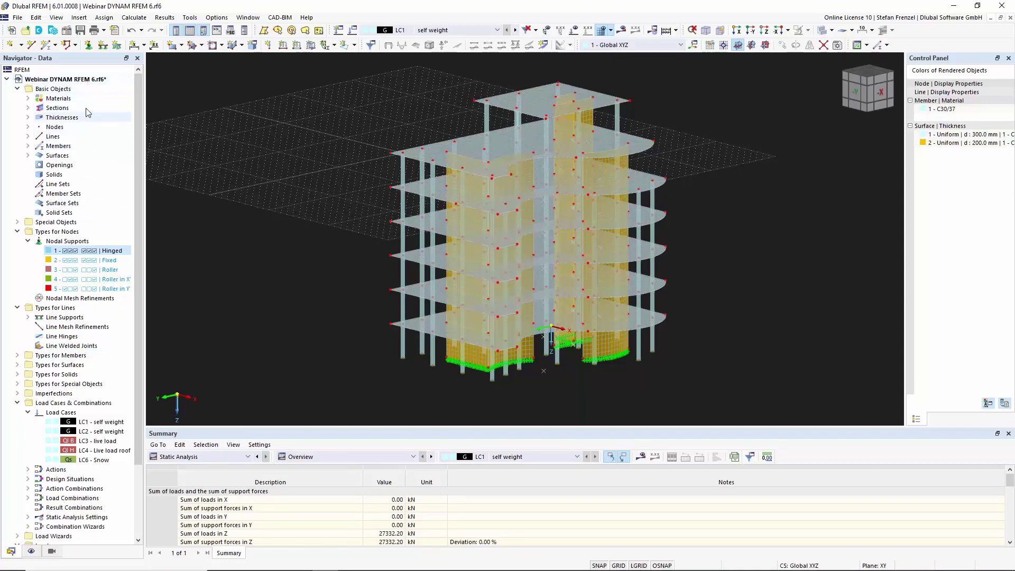
right_click(83, 80)
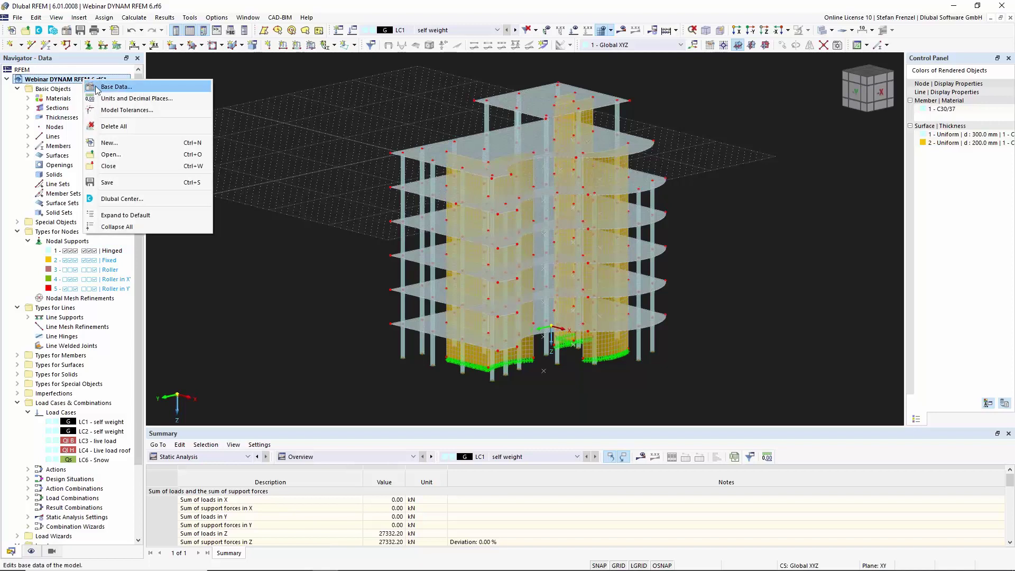
click(97, 88)
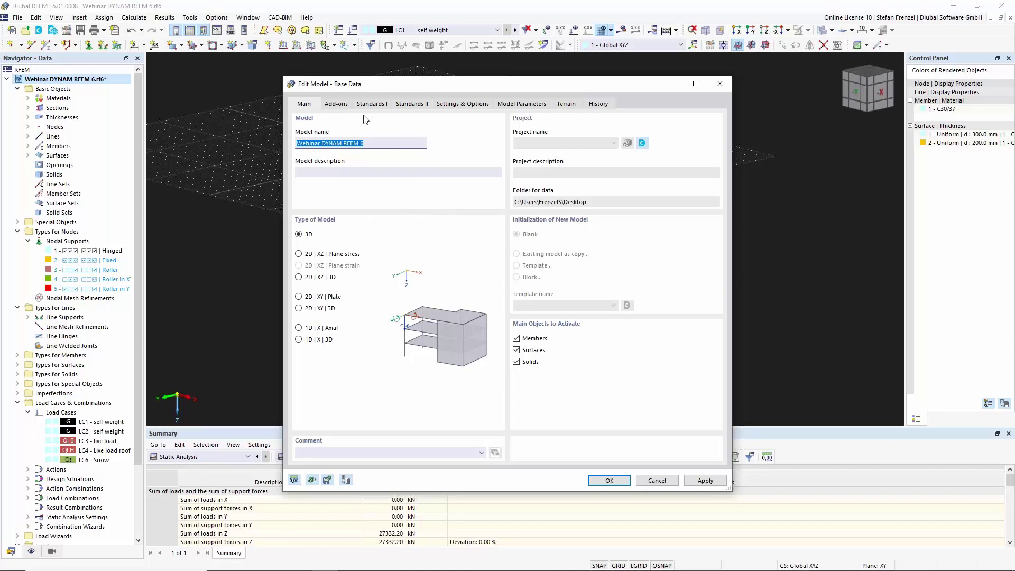
click(341, 105)
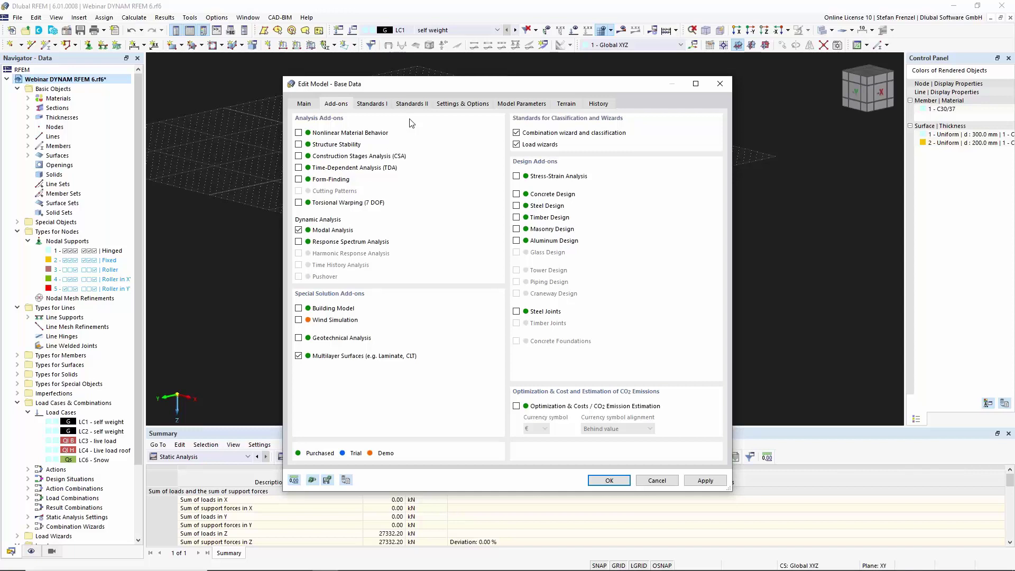
Set the EN 1998 dynamic design standard's national annex to DIN | 2021-07 and confirm the base data.
click(411, 104)
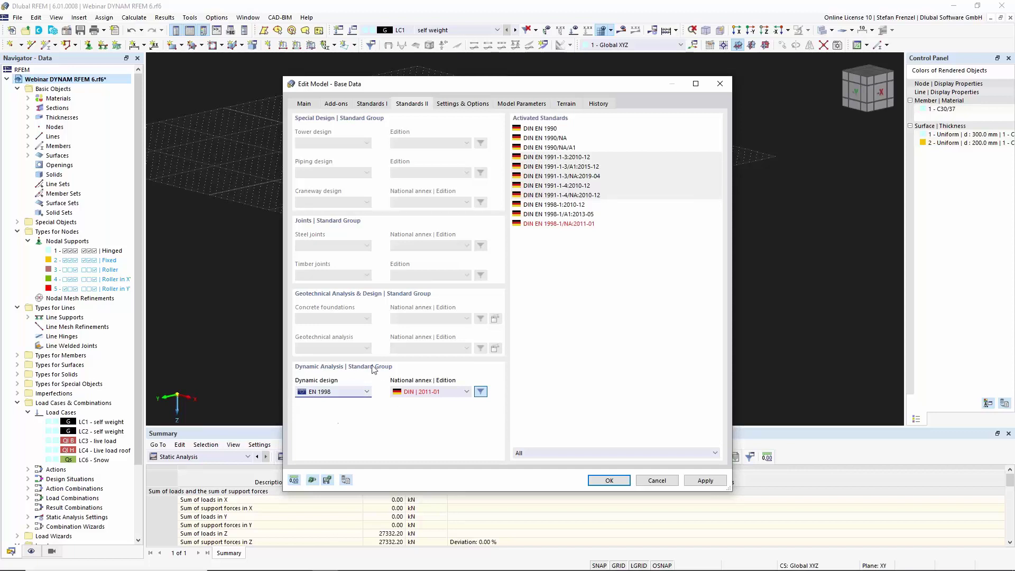
click(448, 396)
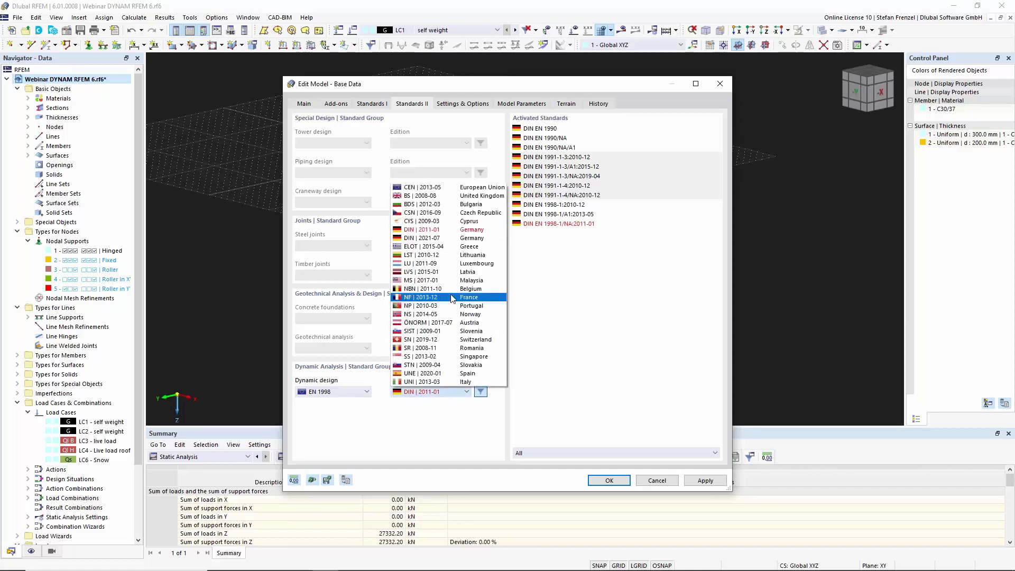
click(440, 237)
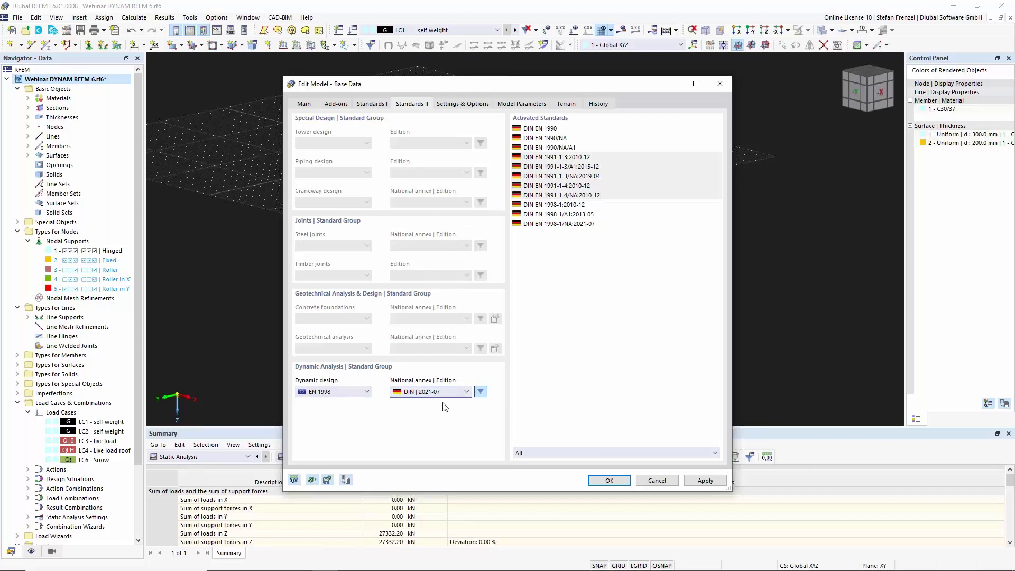
click(603, 480)
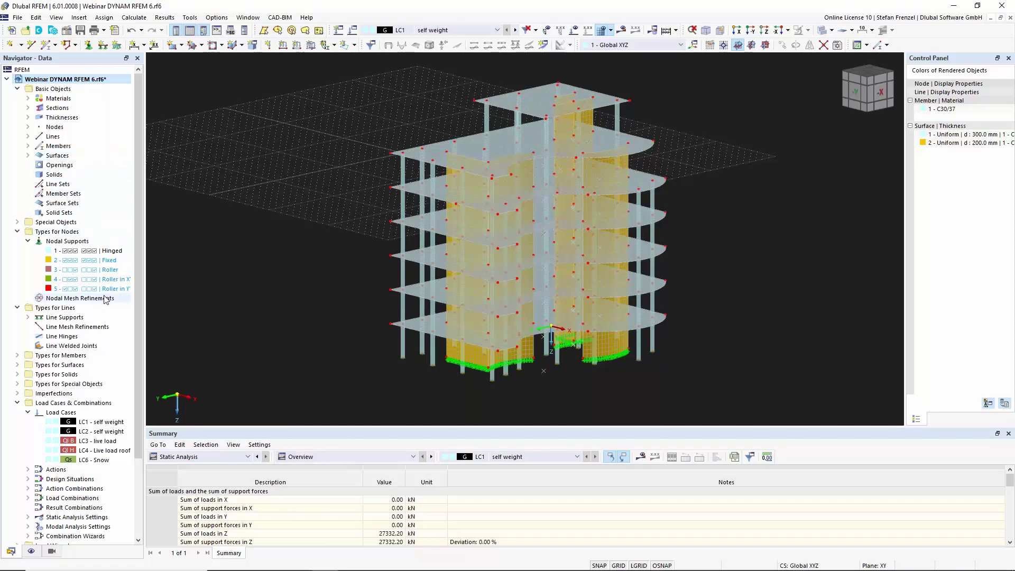
Change the analysis type of load case LC1 self weight to Modal Analysis and open its modal analysis settings MOS1 for editing.
scroll(105, 299, down, 3)
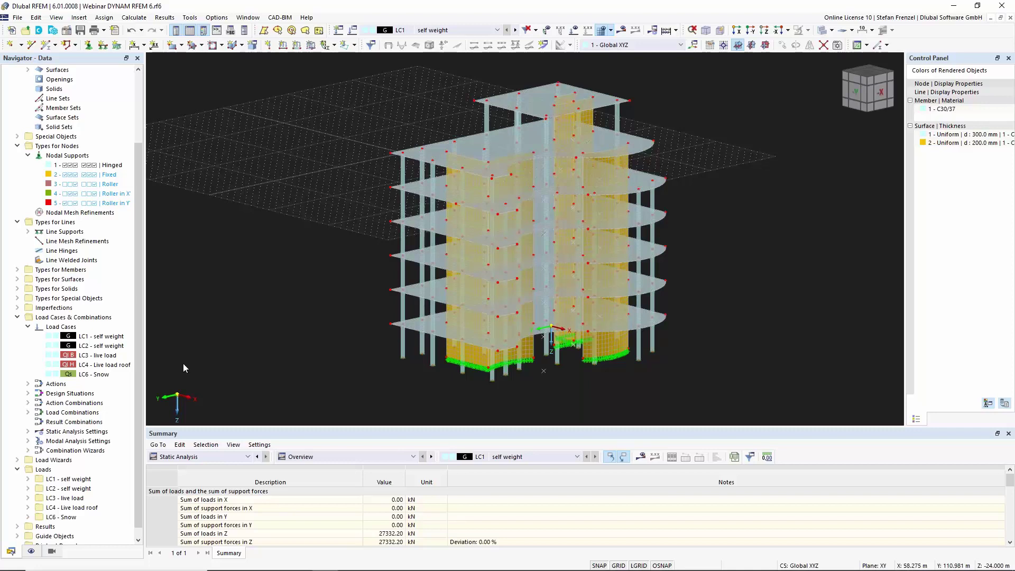
click(111, 338)
right_click(111, 341)
click(124, 344)
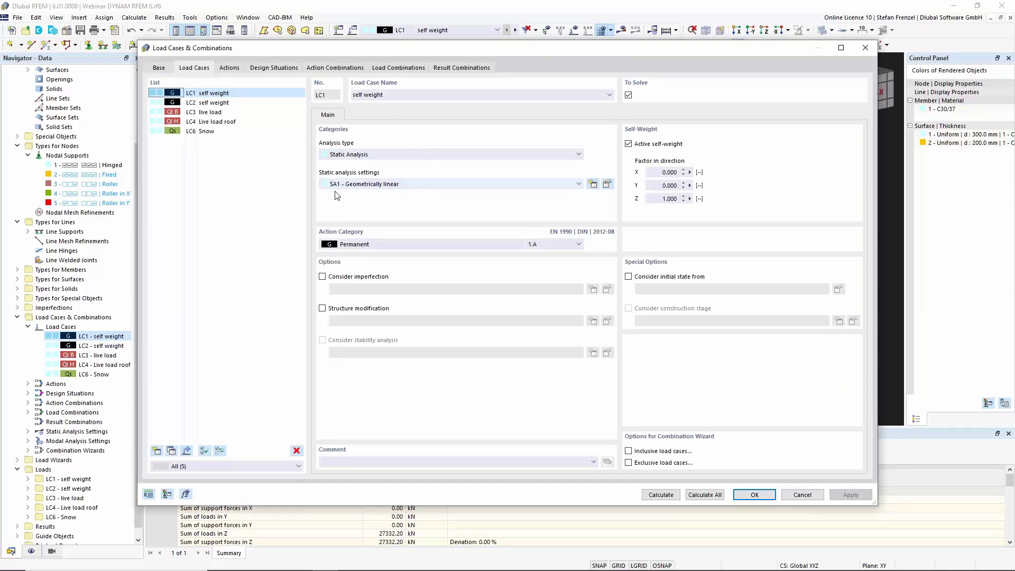
click(423, 157)
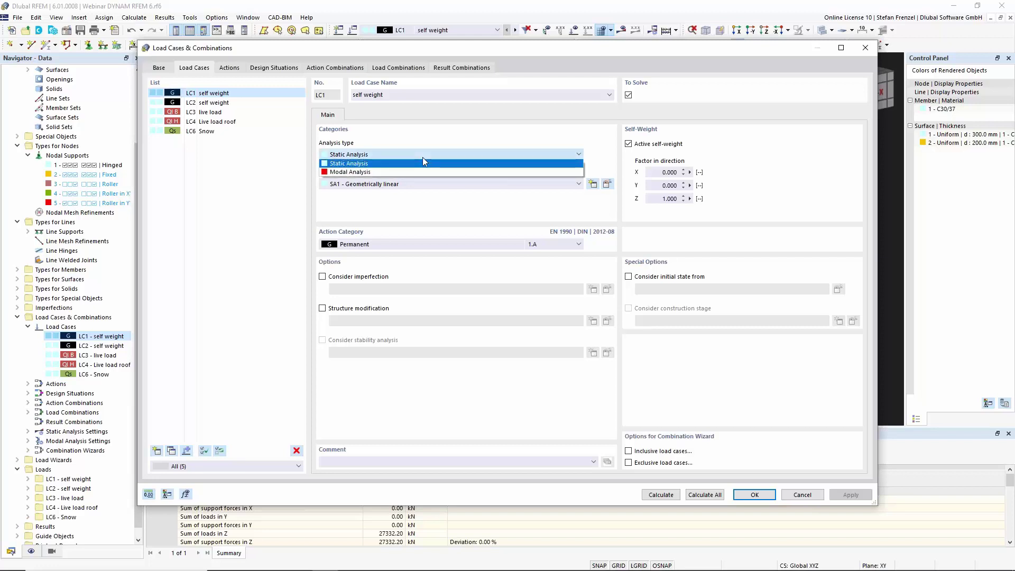
click(404, 172)
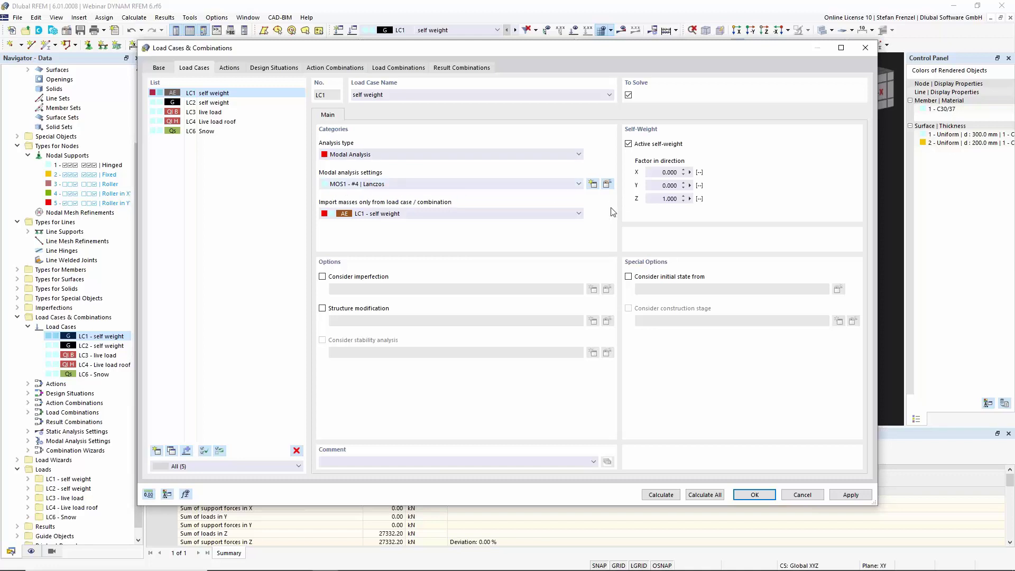
click(607, 185)
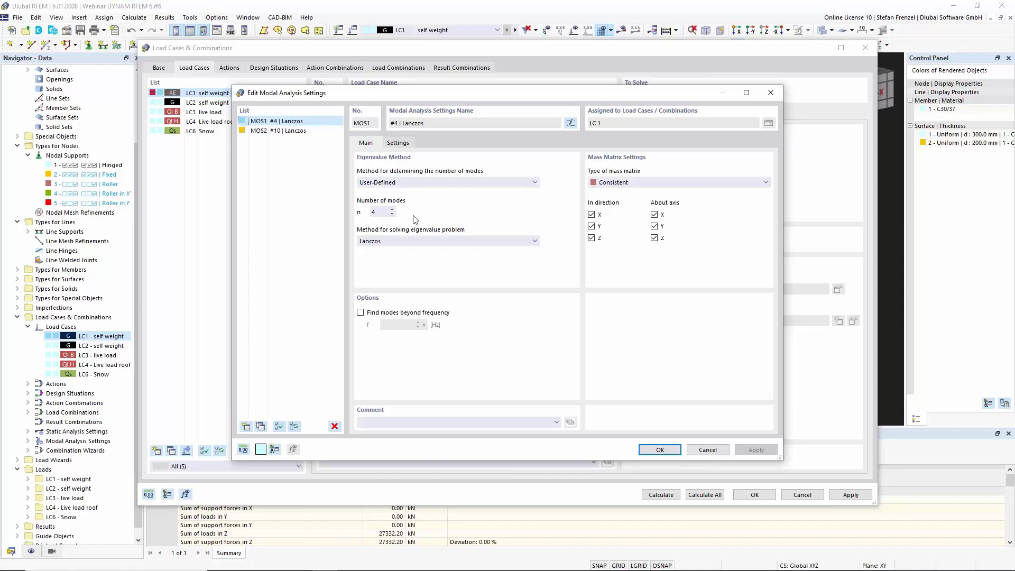
Try determining the number of modes automatically up to a maximum natural frequency, and return the method to User-Defined.
click(450, 186)
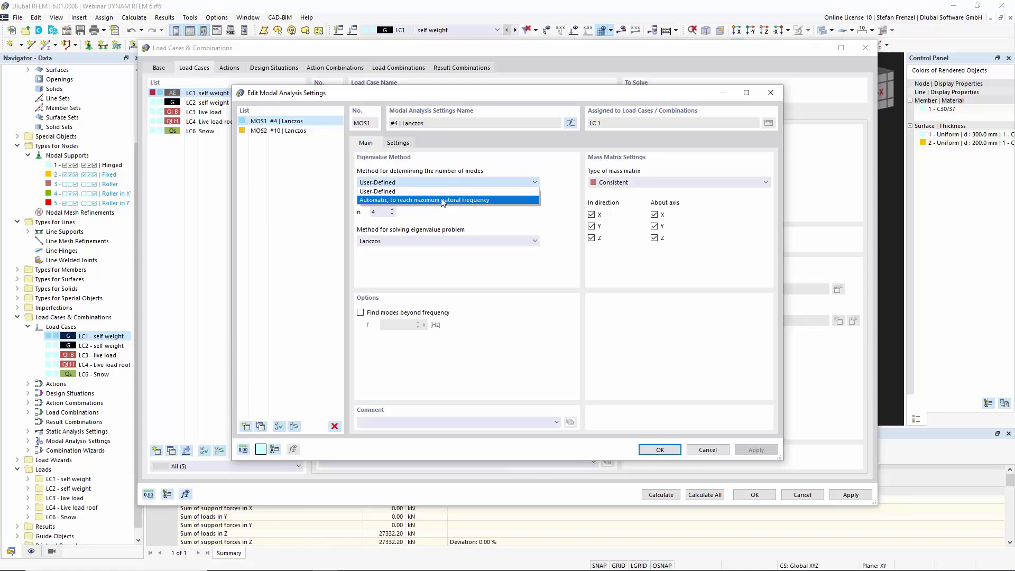
click(444, 201)
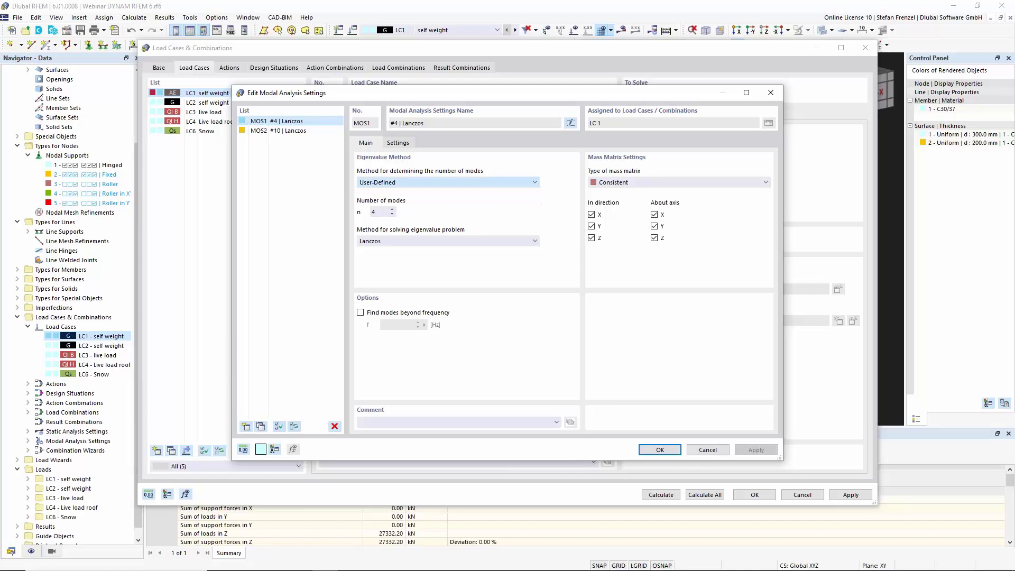
double_click(382, 213)
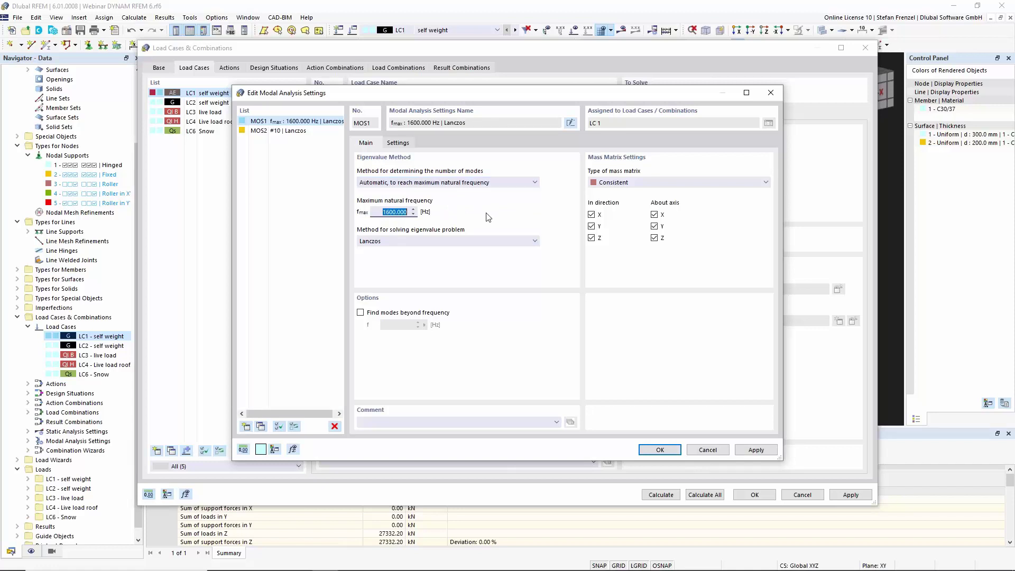
click(535, 183)
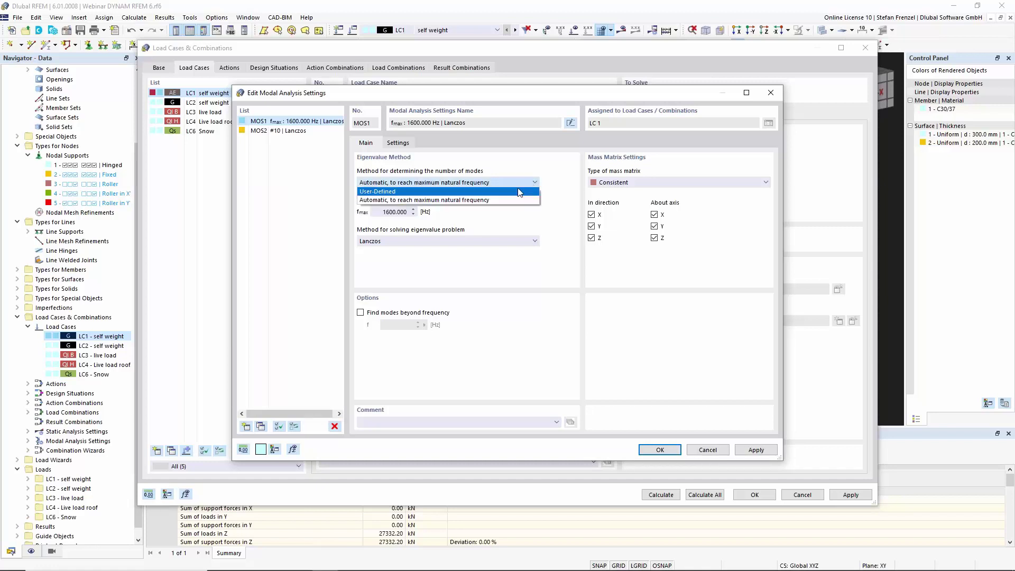
click(519, 191)
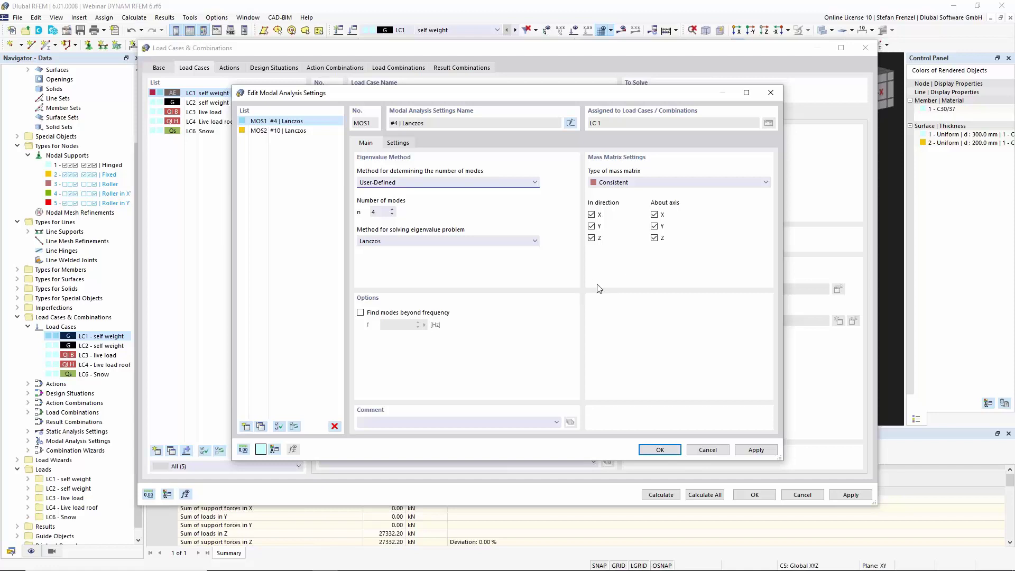
Review the mass conversion and mass neglection settings, and confirm the modal settings and load case changes, deleting the existing results.
click(401, 143)
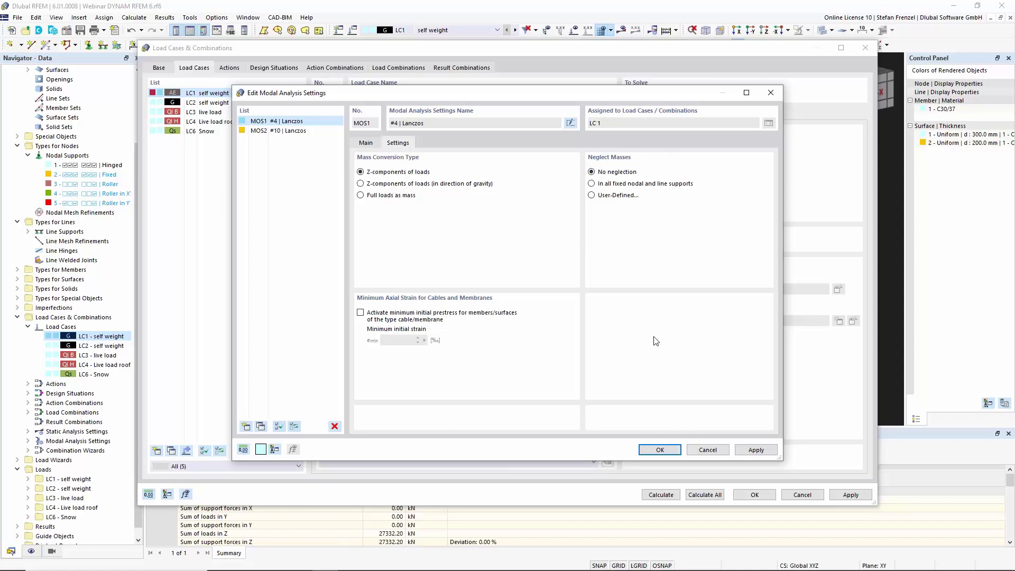
click(663, 454)
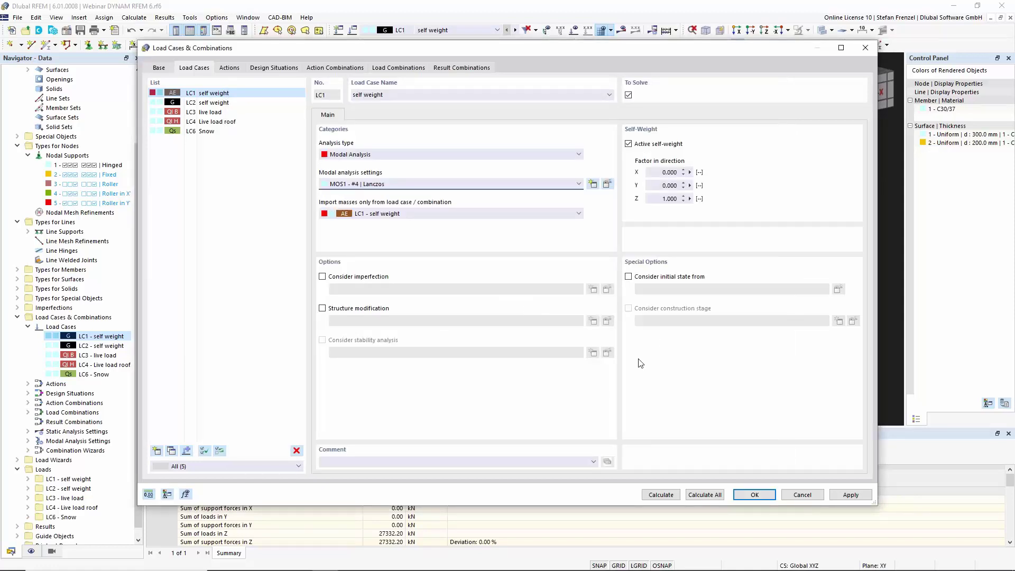
click(754, 496)
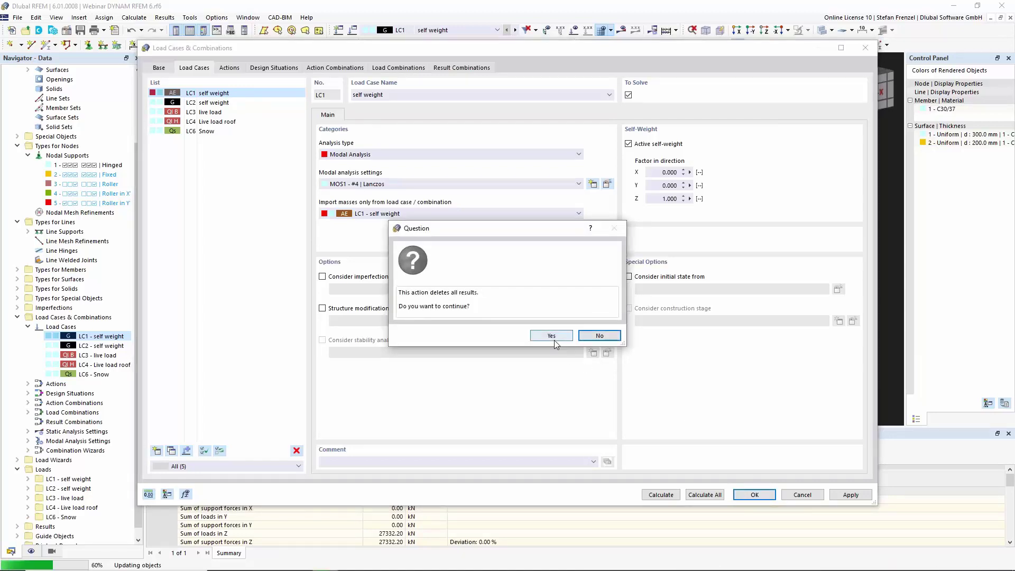
click(548, 337)
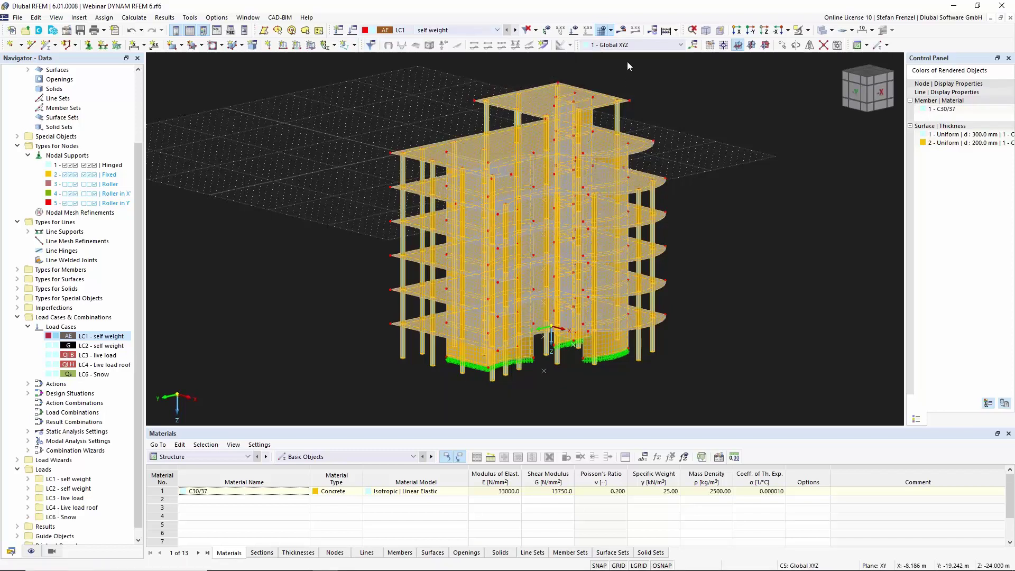
Calculate load case LC1 and inspect its first mode shape on the building from the front.
click(620, 34)
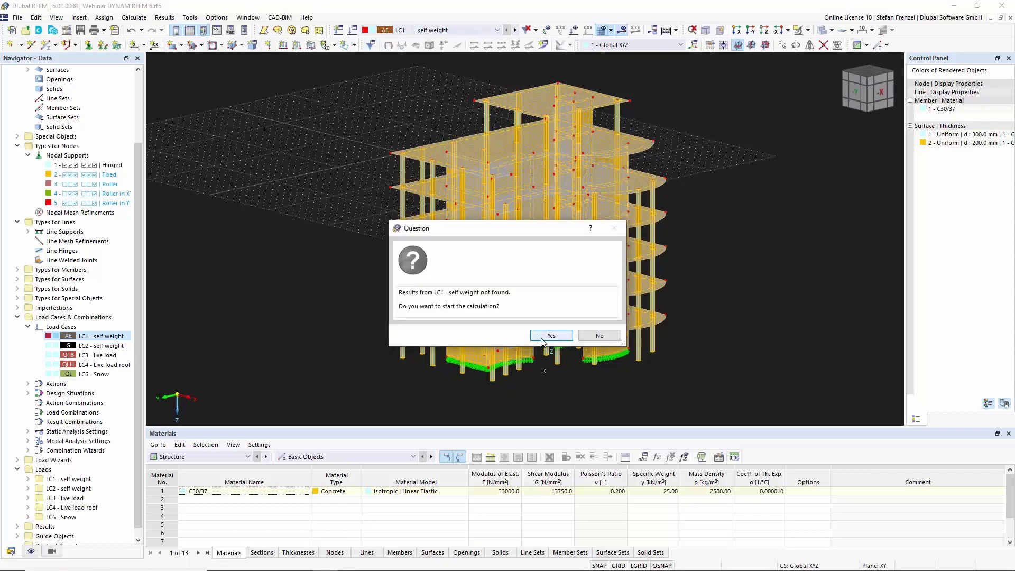
click(550, 335)
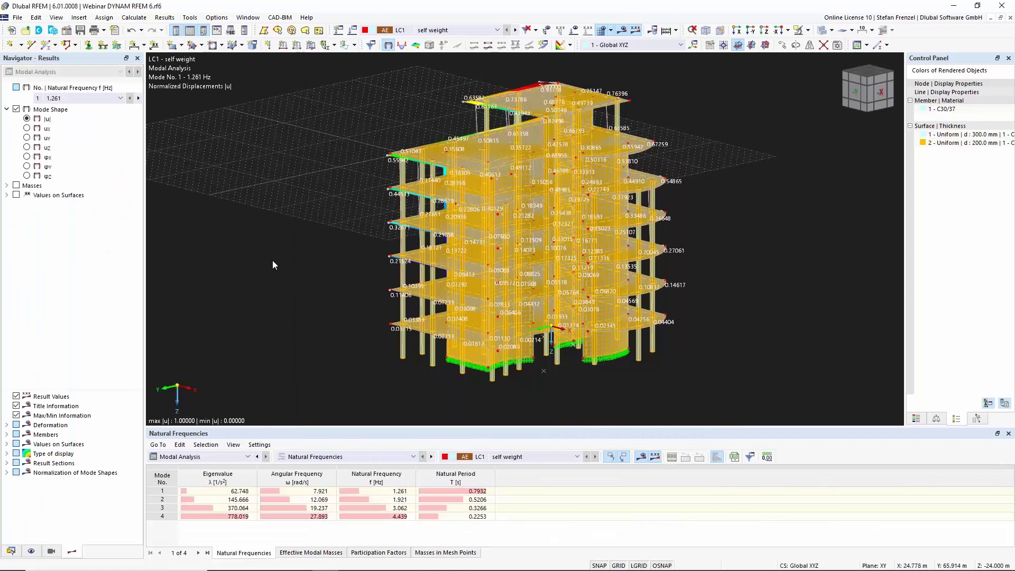
ctrl+middle_drag(246, 253, 357, 202)
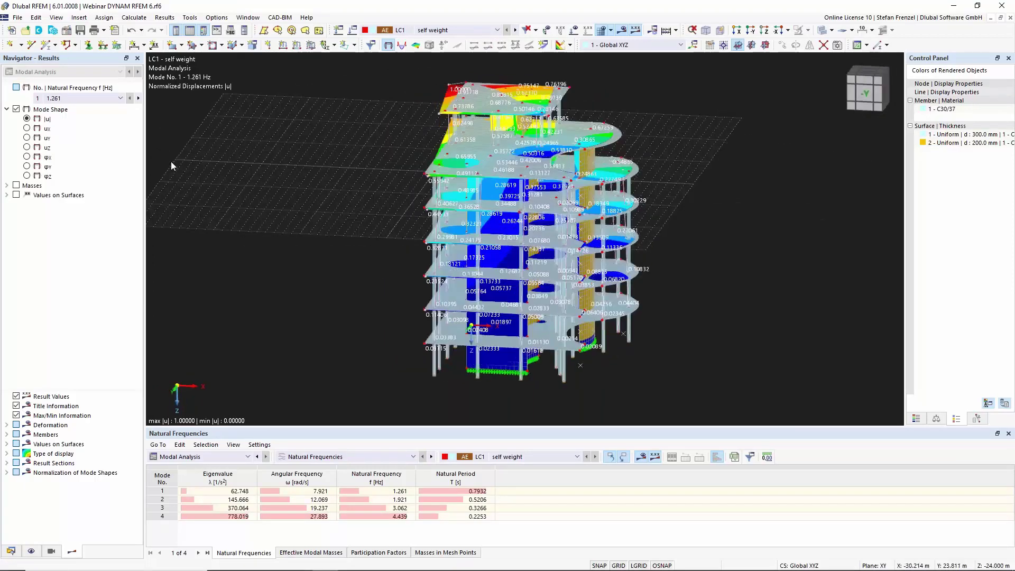
Examine the second and third mode shapes of the building.
click(86, 99)
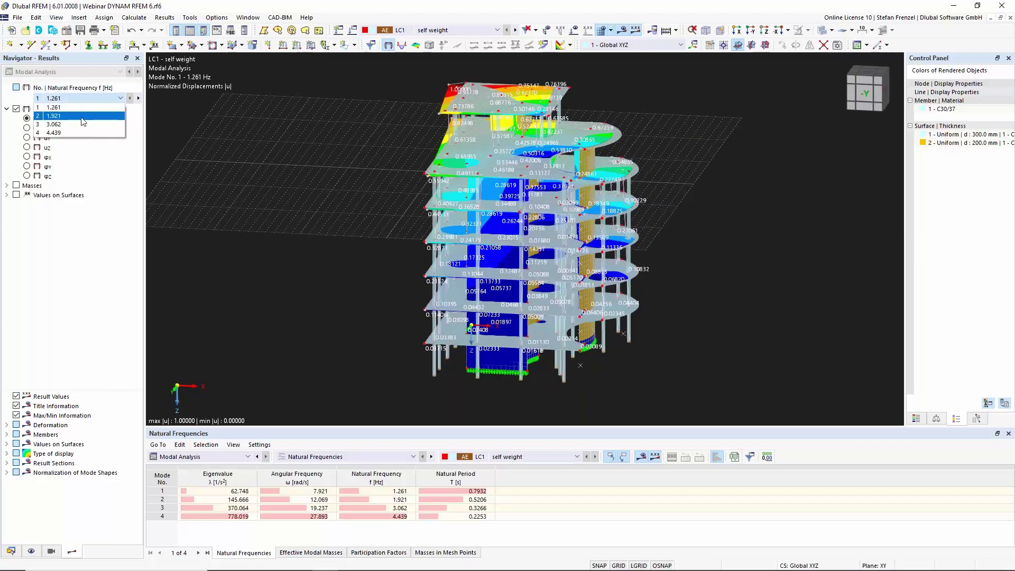
click(82, 117)
click(100, 98)
click(95, 125)
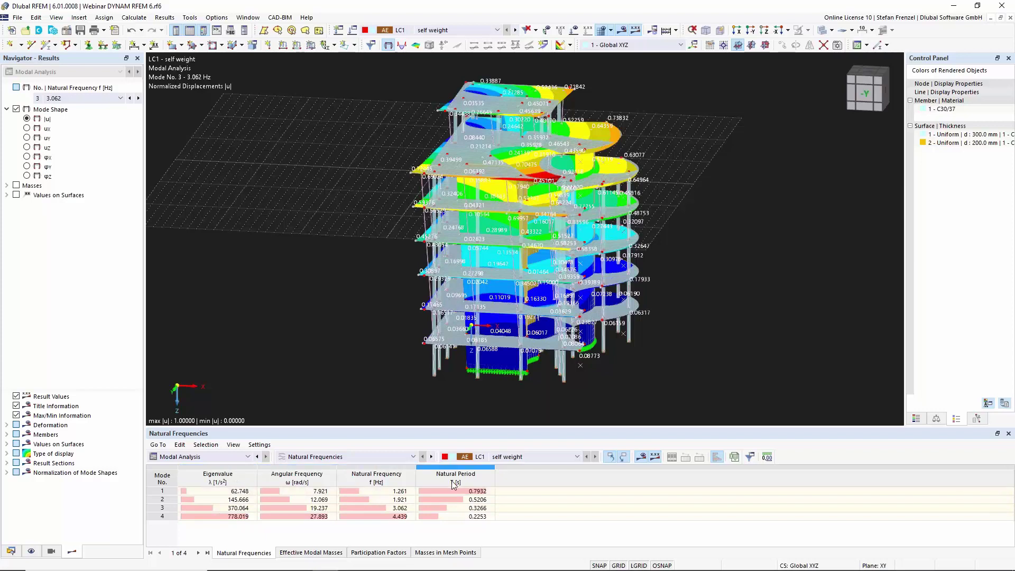
Examine the result tables for effective modal masses, participation factors and masses in mesh points.
click(319, 551)
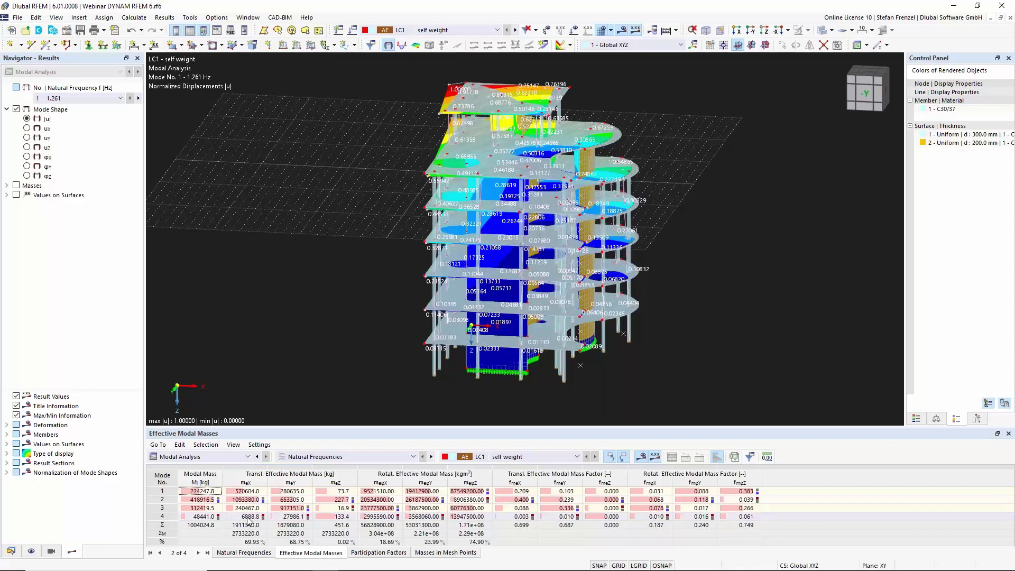
click(372, 553)
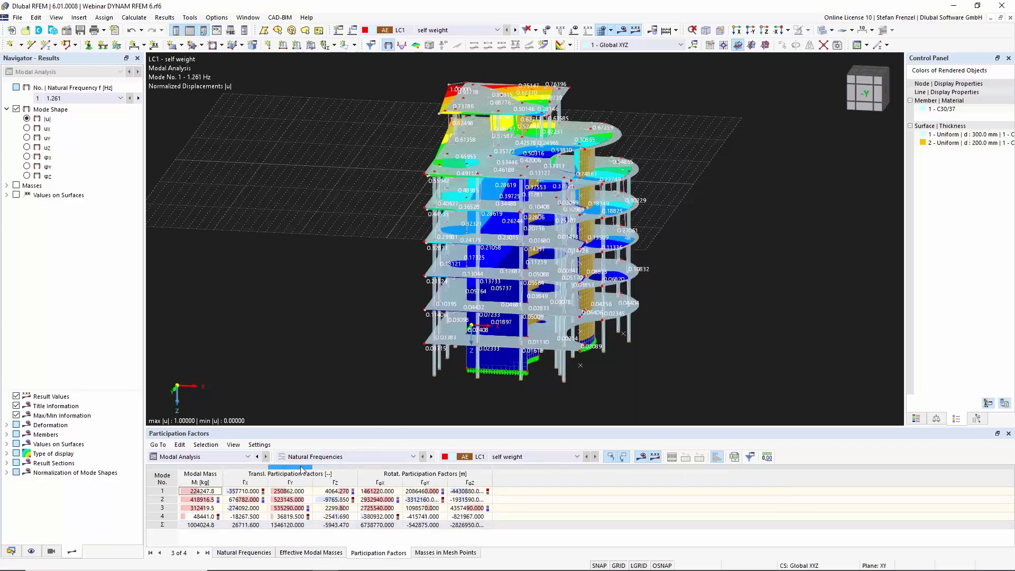
click(444, 552)
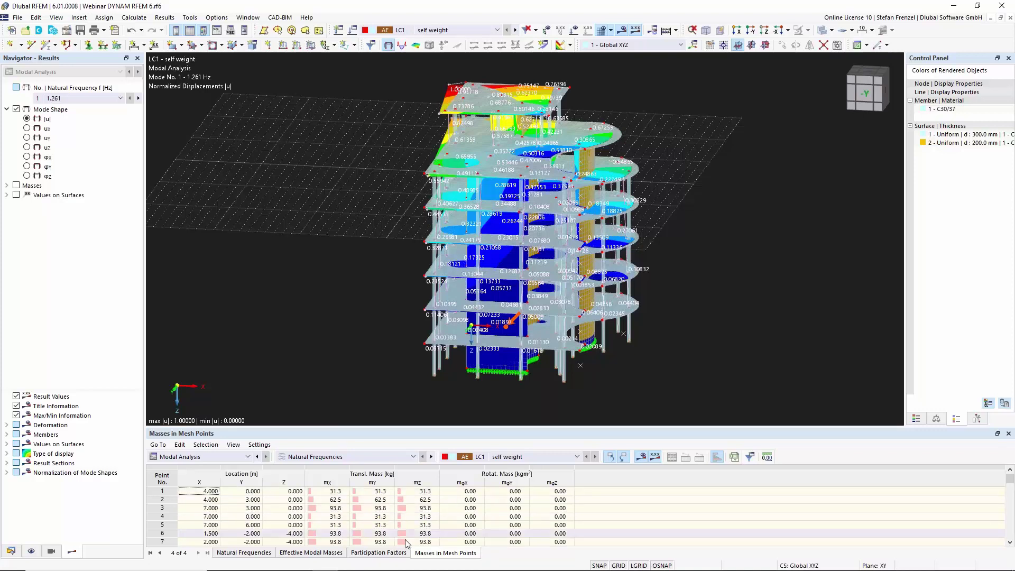
scroll(421, 506, down, 4)
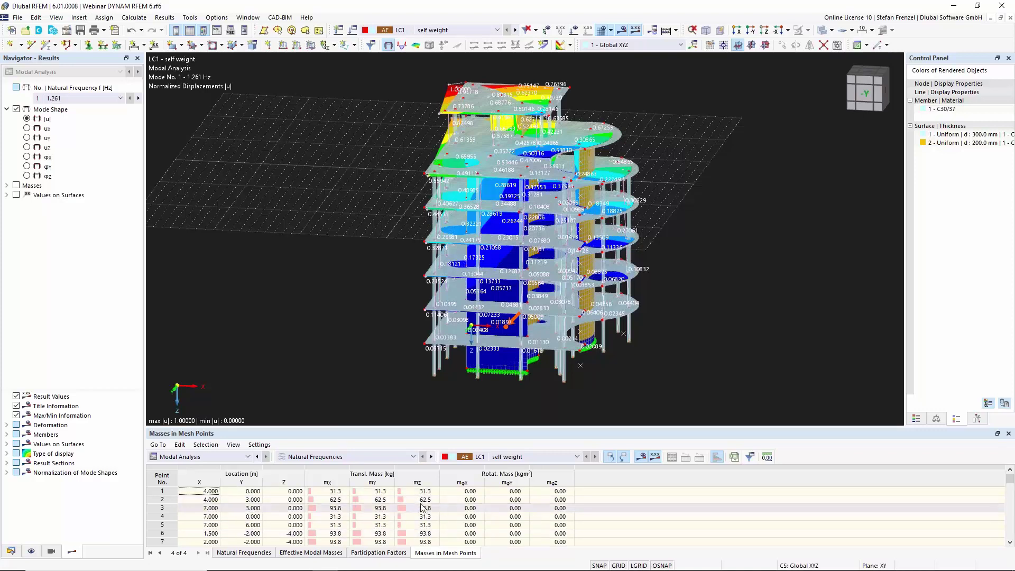
scroll(412, 509, down, 6)
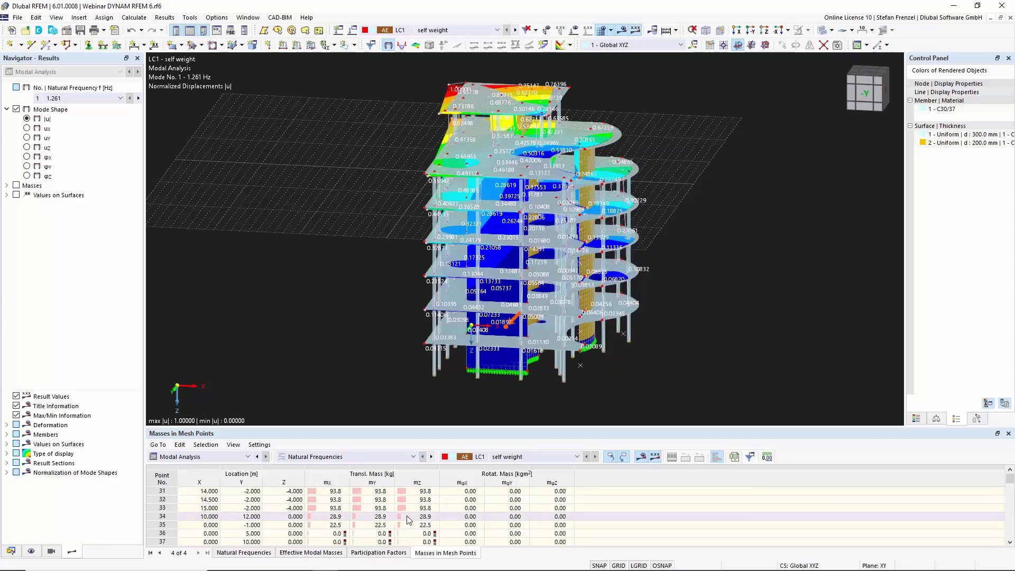
key(ctrl+Home)
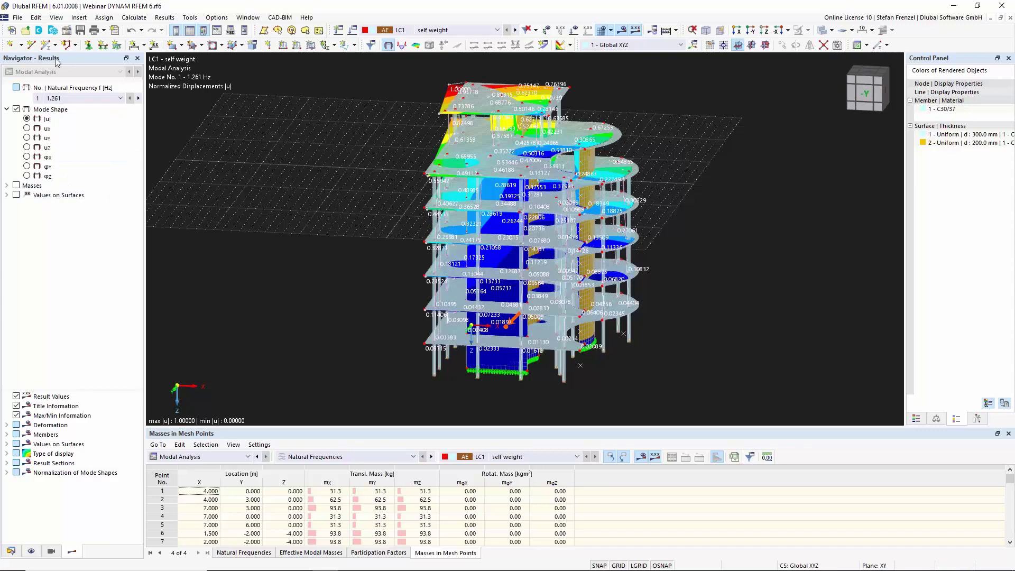
Display the masses graphically on the building model in place of the mode shape.
click(18, 187)
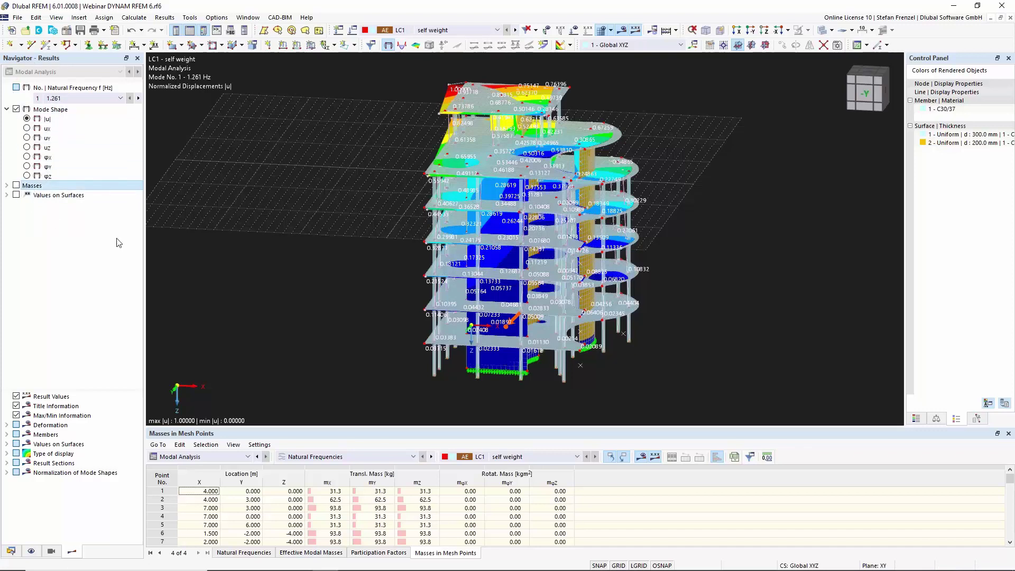
key(space)
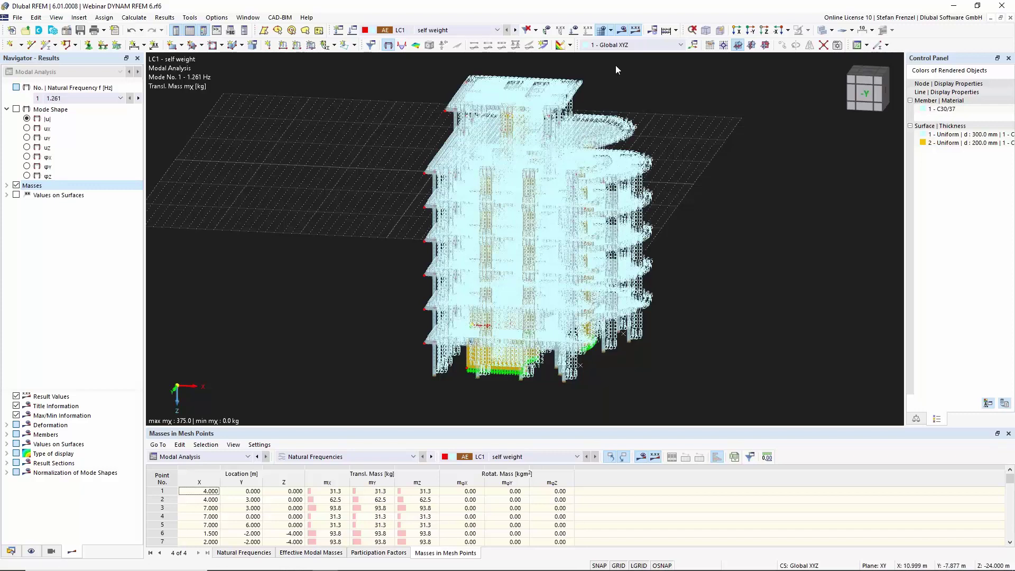
Examine the mass values at the mesh points around the front corner of the roof slab and its columns.
scroll(488, 82, up, 2)
scroll(455, 109, up, 1)
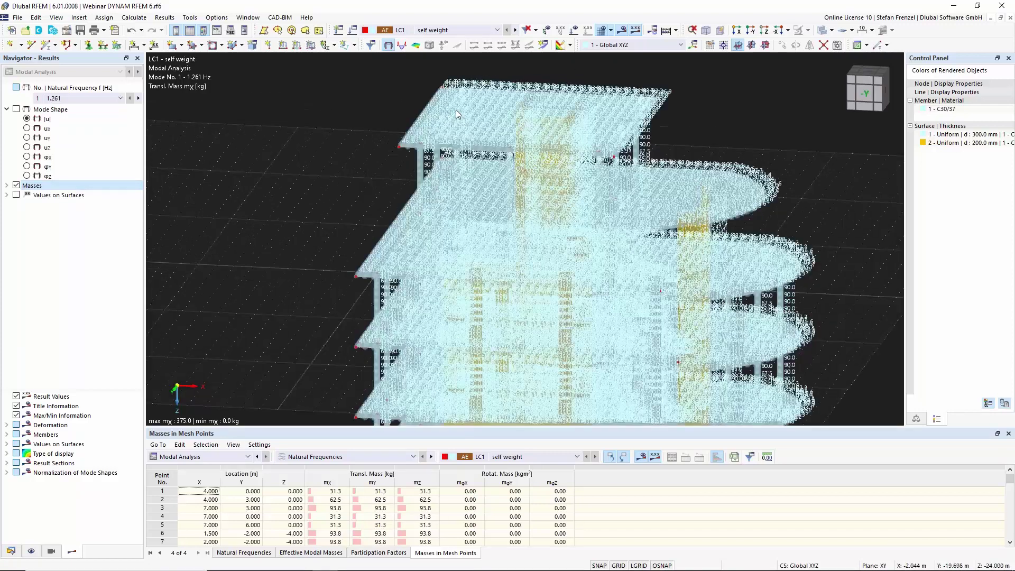
scroll(423, 129, up, 1)
scroll(398, 147, up, 1)
scroll(376, 165, up, 1)
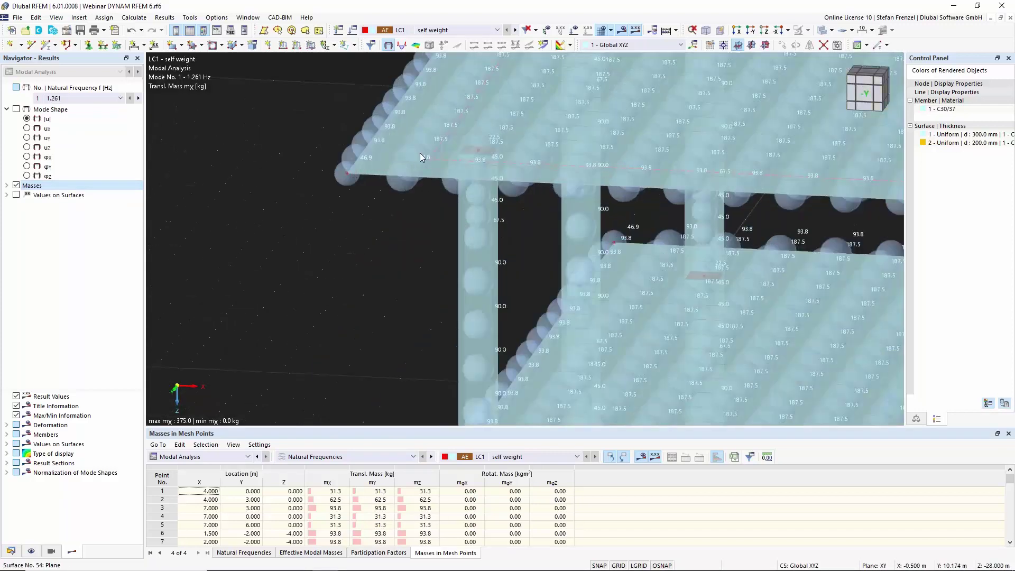
scroll(420, 153, up, 1)
scroll(216, 214, up, 1)
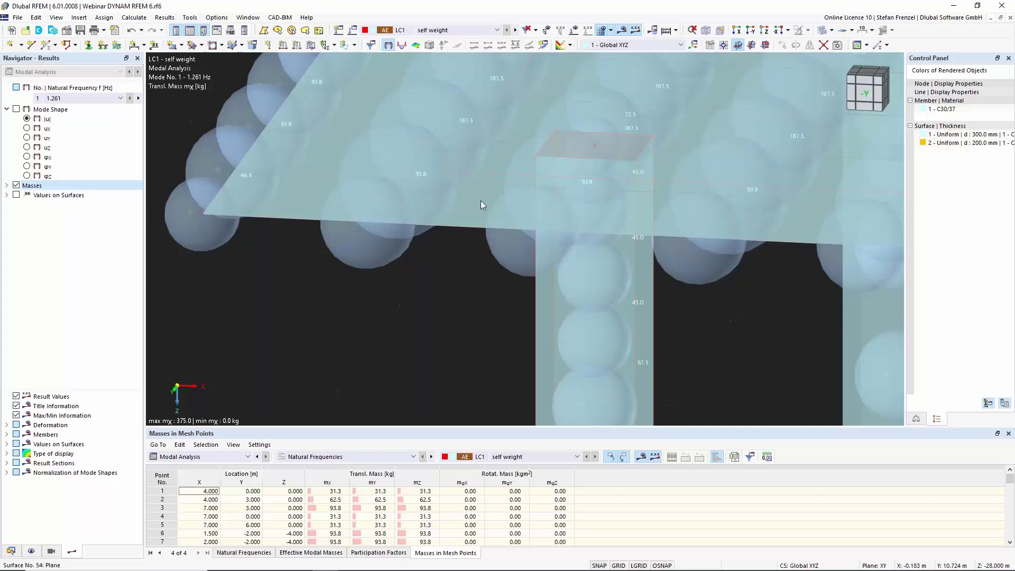
scroll(467, 188, down, 2)
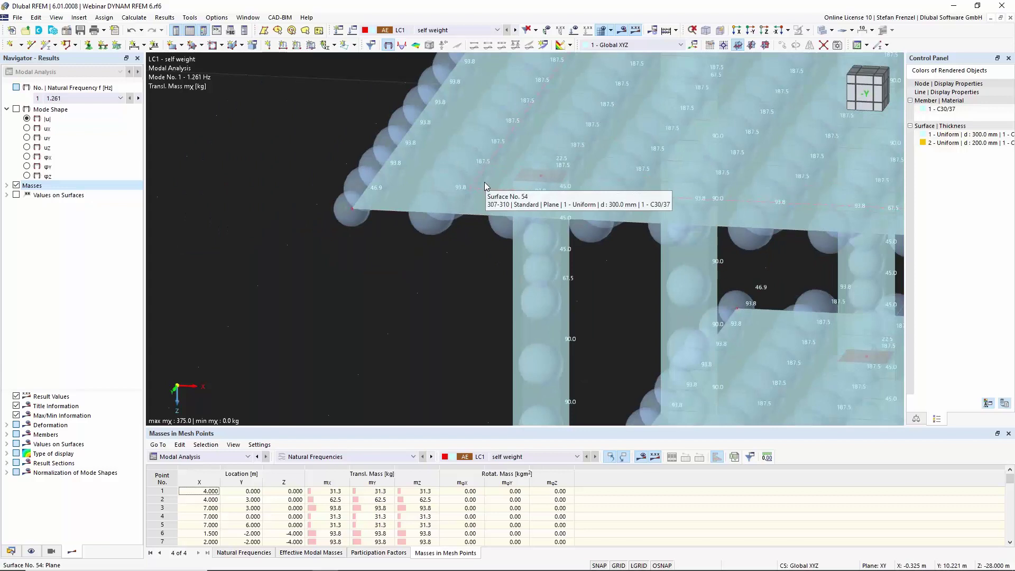
scroll(370, 245, down, 3)
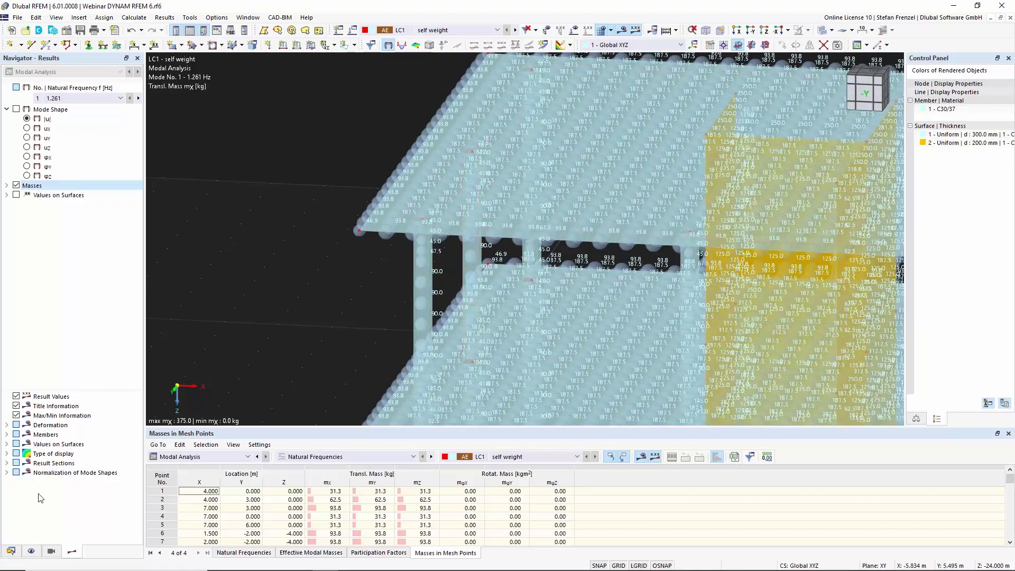
In the modal analysis settings MOS1 of load case LC1, set the neglect masses option to User-Defined.
click(10, 550)
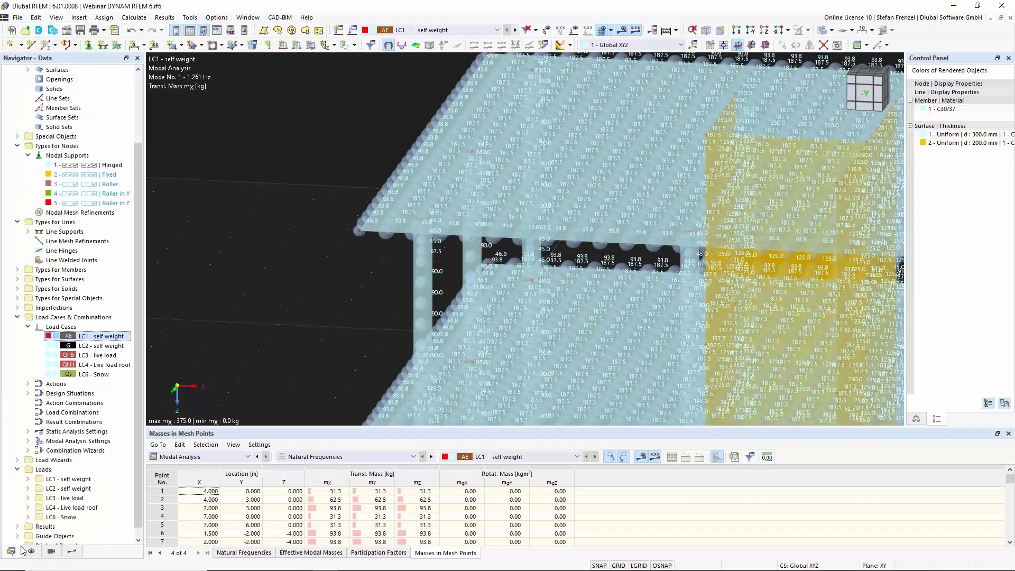
right_click(112, 341)
click(126, 344)
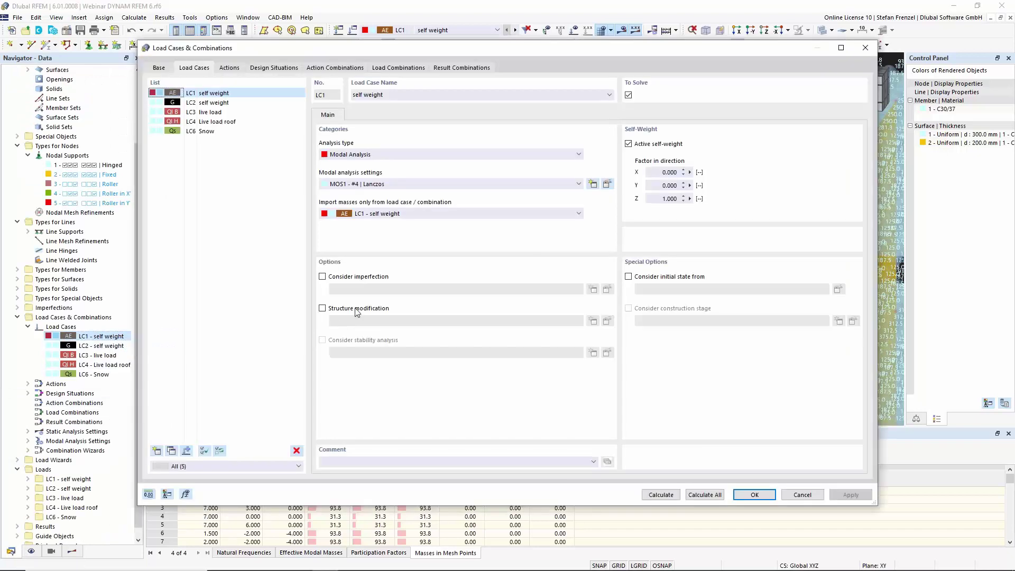
click(606, 184)
click(415, 142)
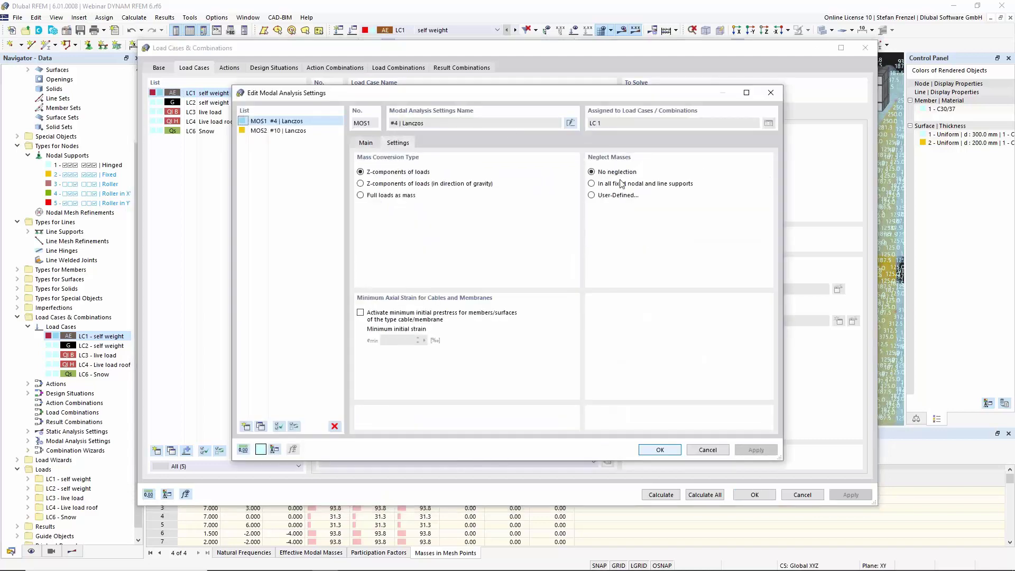
click(592, 195)
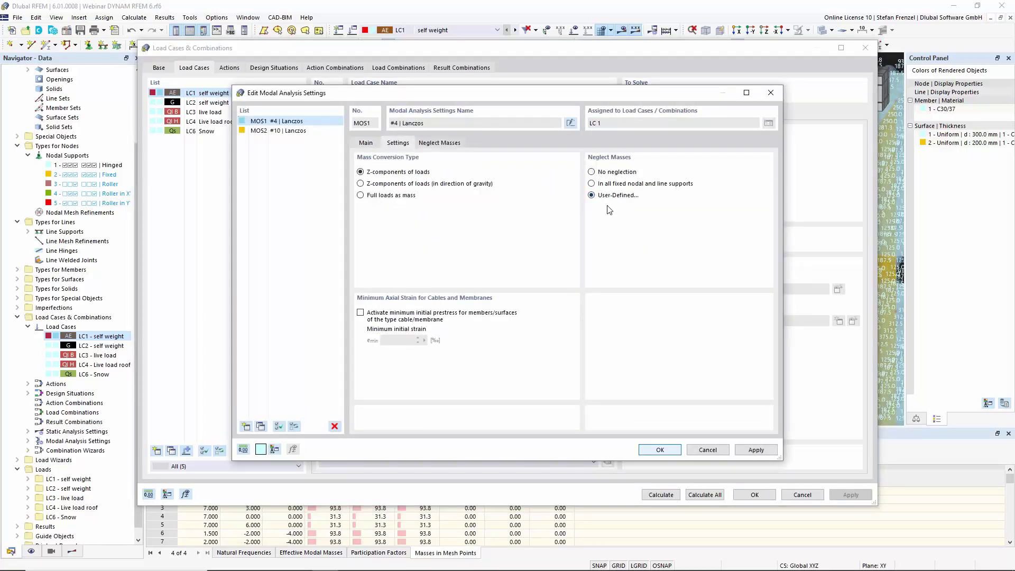
Neglect the masses of the roof slab, surface 54, in all directions and about all axes.
click(439, 143)
click(429, 188)
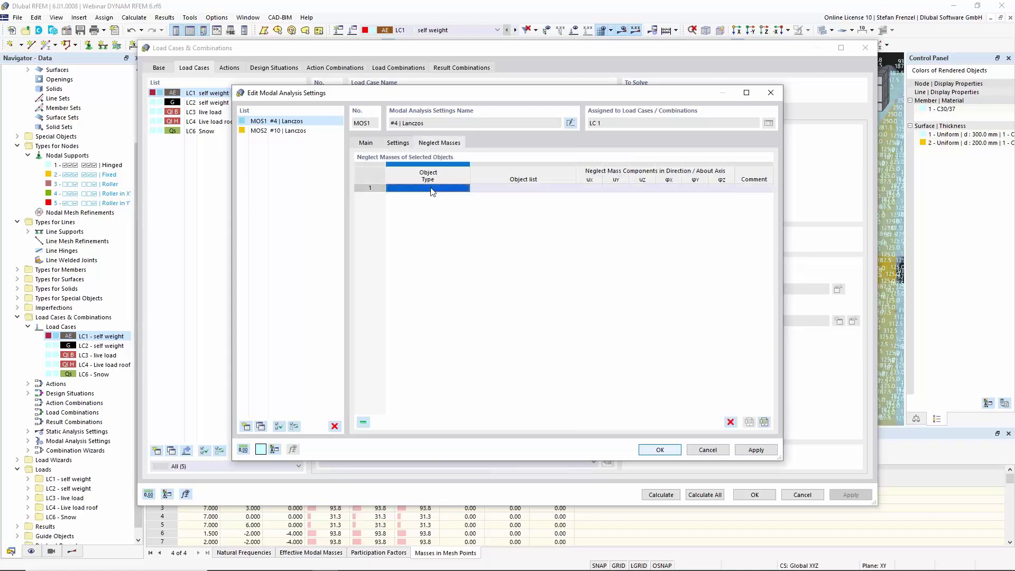
click(462, 188)
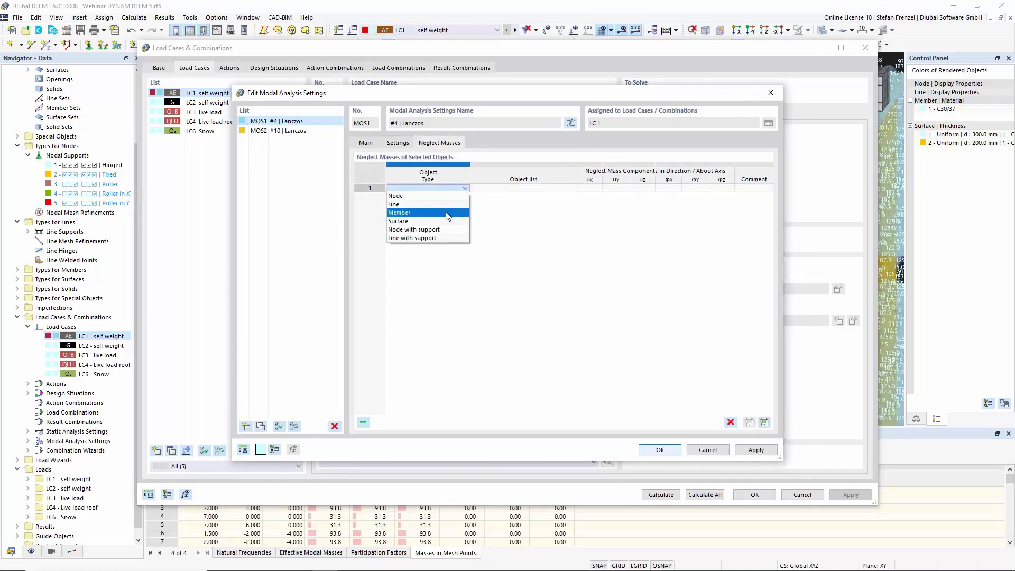
click(446, 214)
click(453, 189)
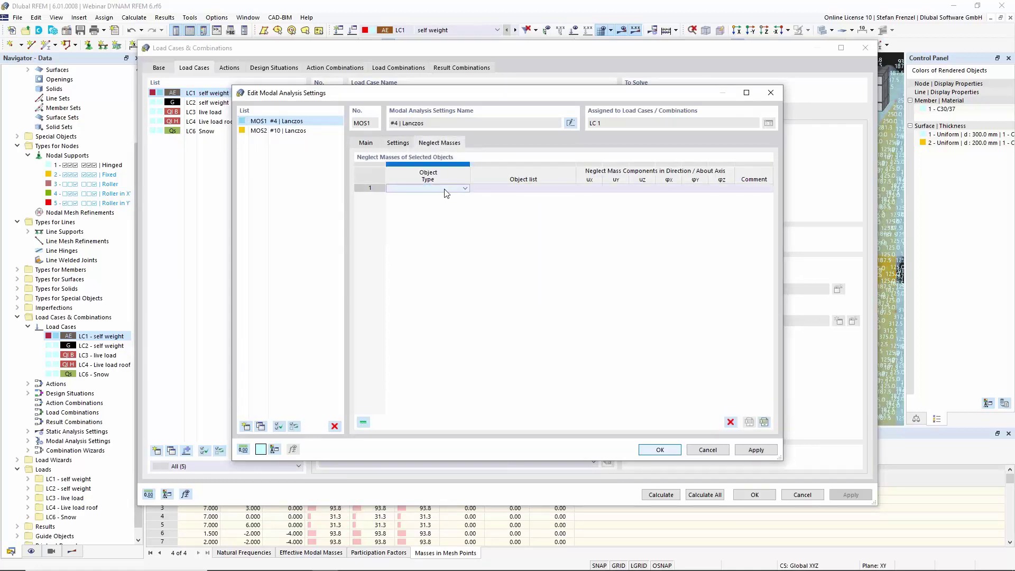
click(447, 191)
click(570, 189)
click(570, 189)
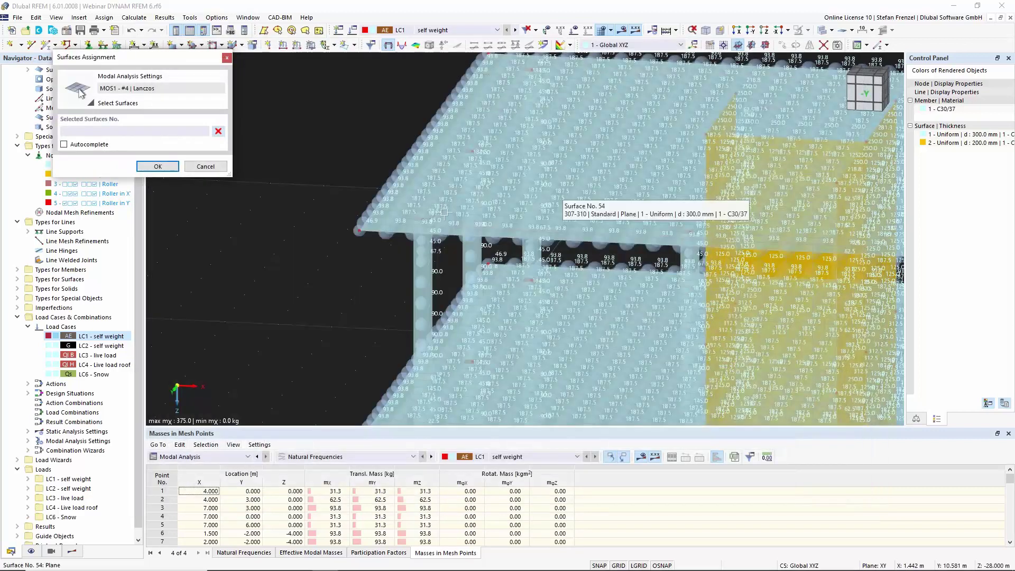
click(441, 186)
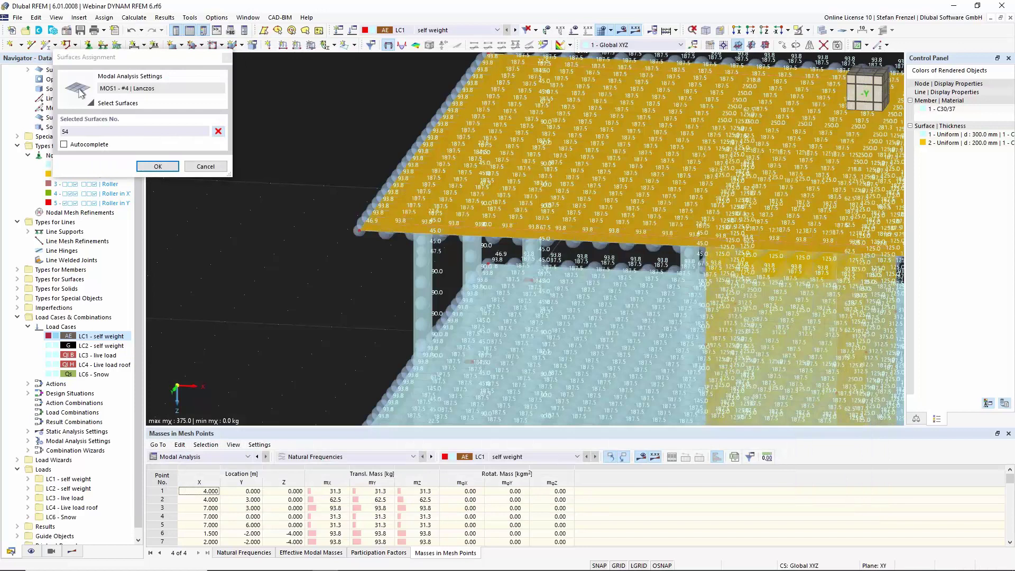
click(158, 167)
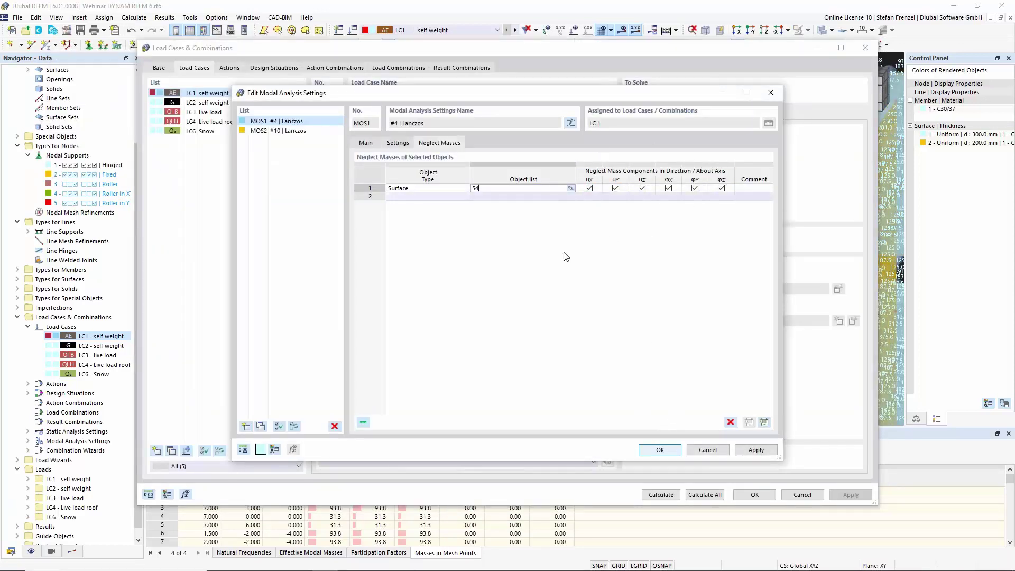
Accept the changed modal analysis settings, discard the existing results and recalculate load case LC1.
click(651, 450)
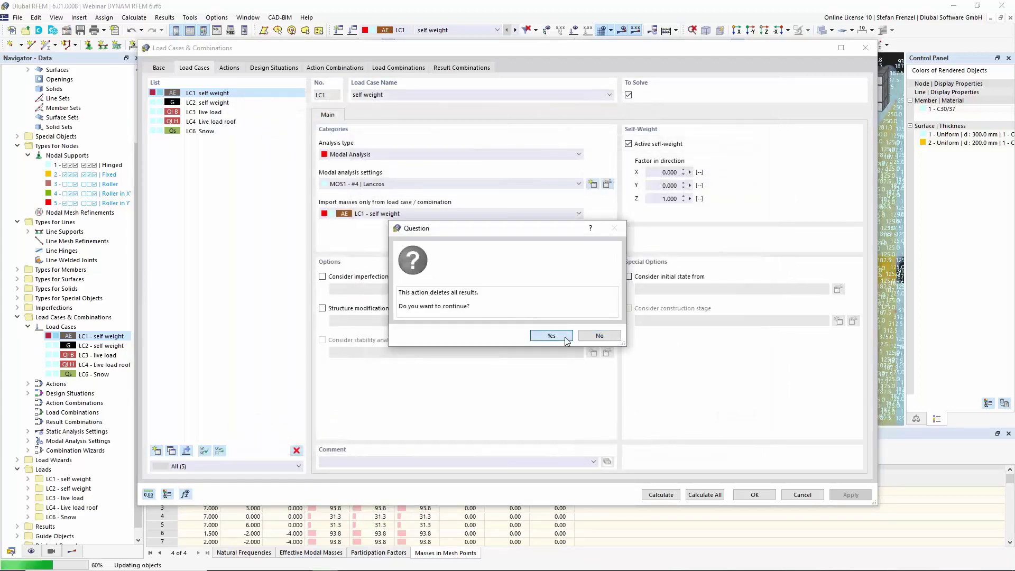
click(551, 335)
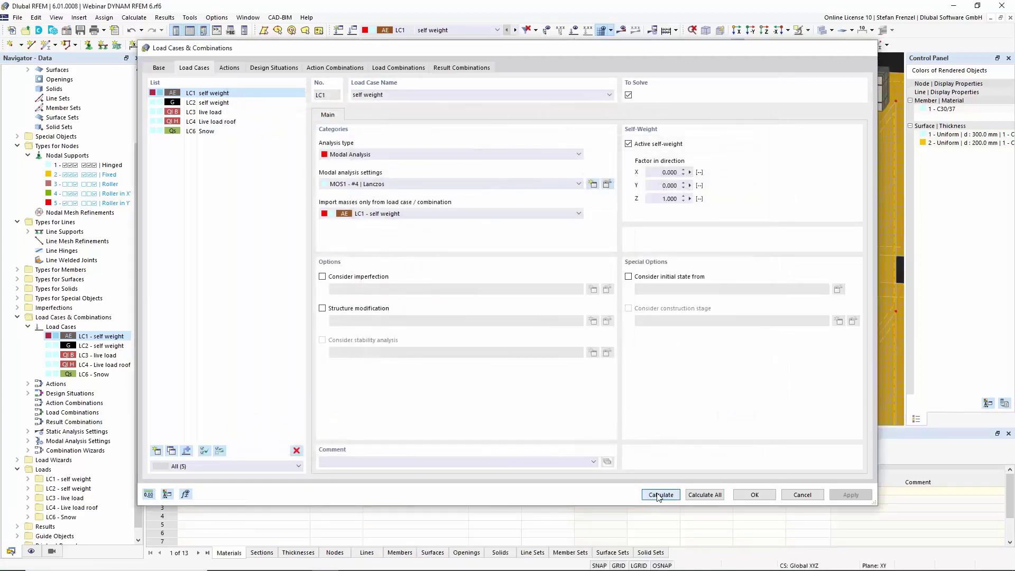
click(659, 495)
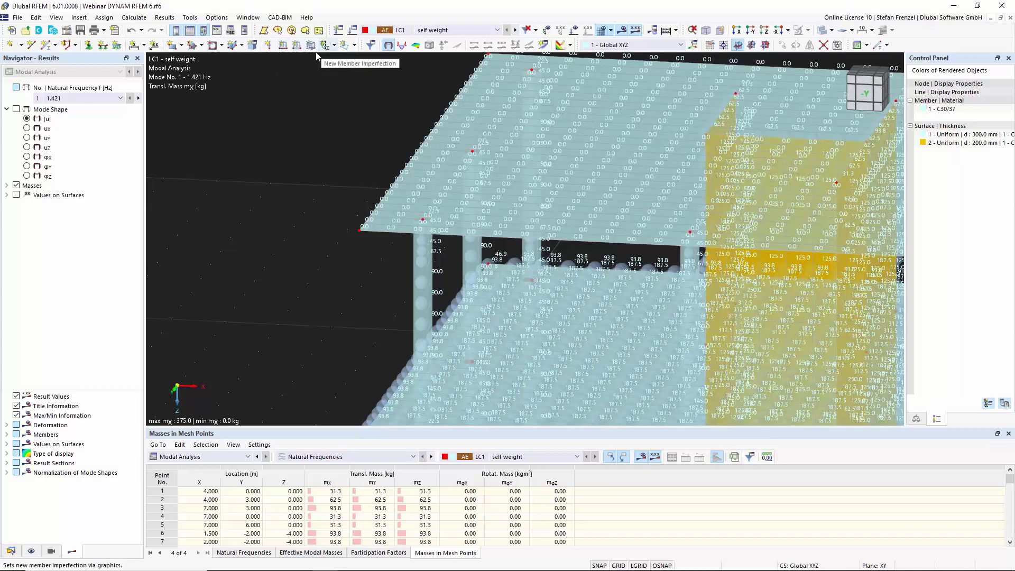
Create a nodal load of type Mass with 20 t in LC1 and assign it to node 237 on the slab below the roof.
click(269, 45)
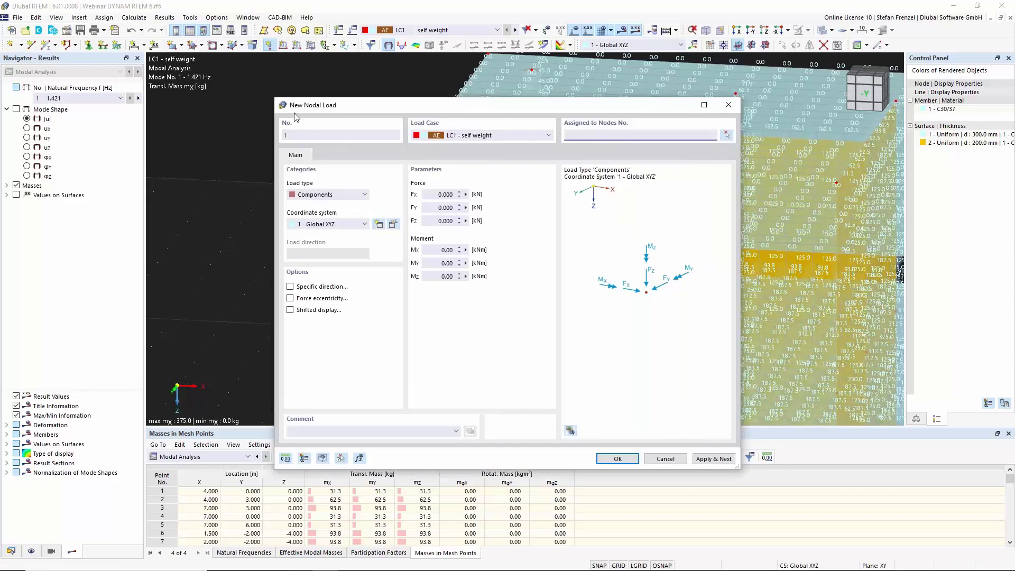
click(366, 195)
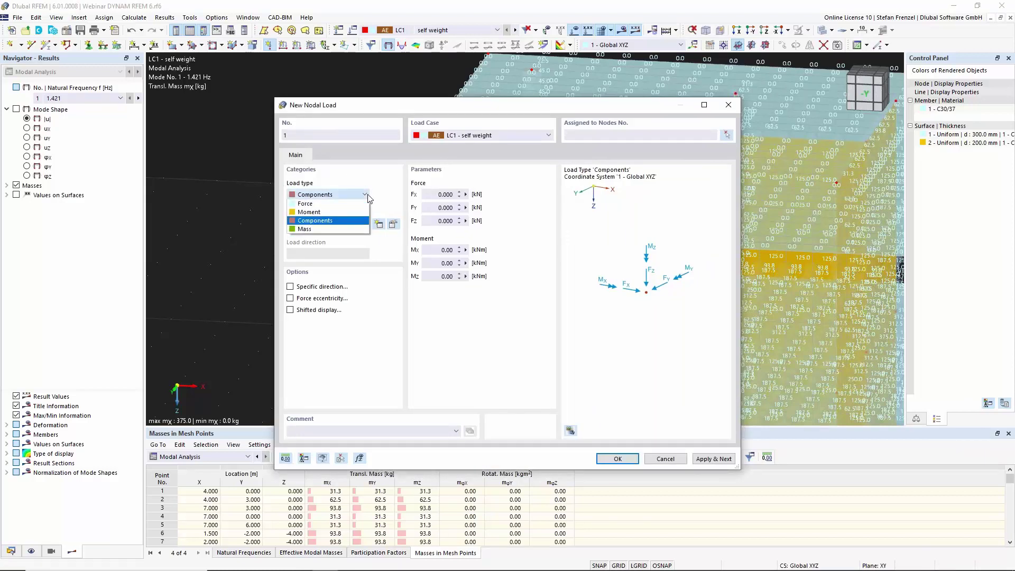
click(333, 230)
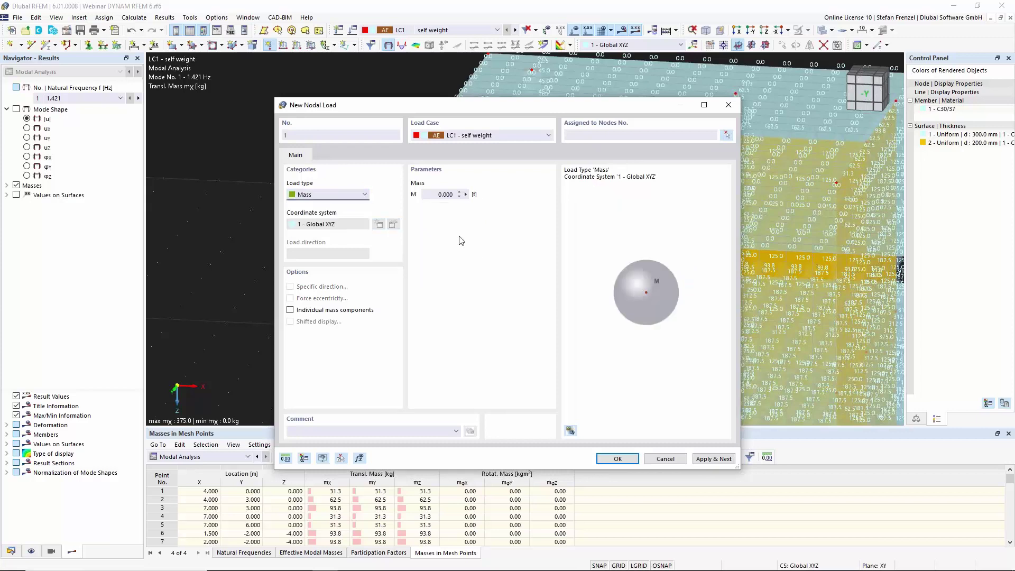
click(445, 194)
double_click(436, 195)
text(20)
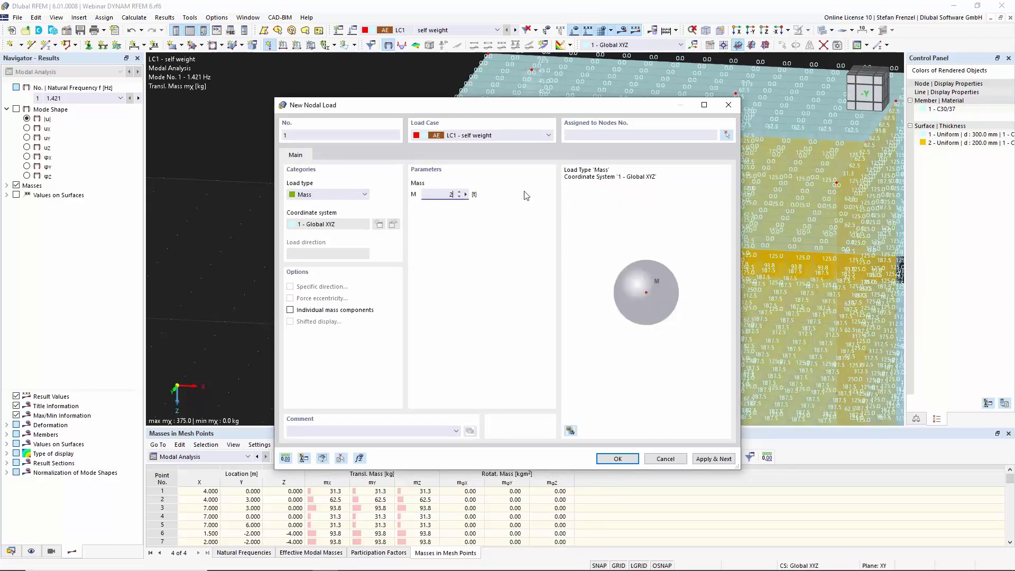
click(617, 459)
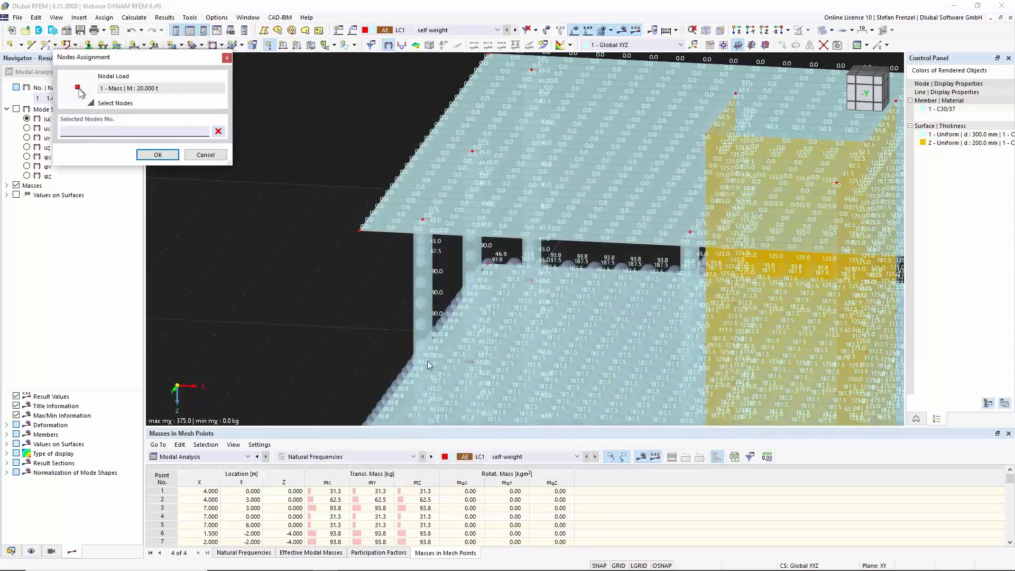
click(472, 361)
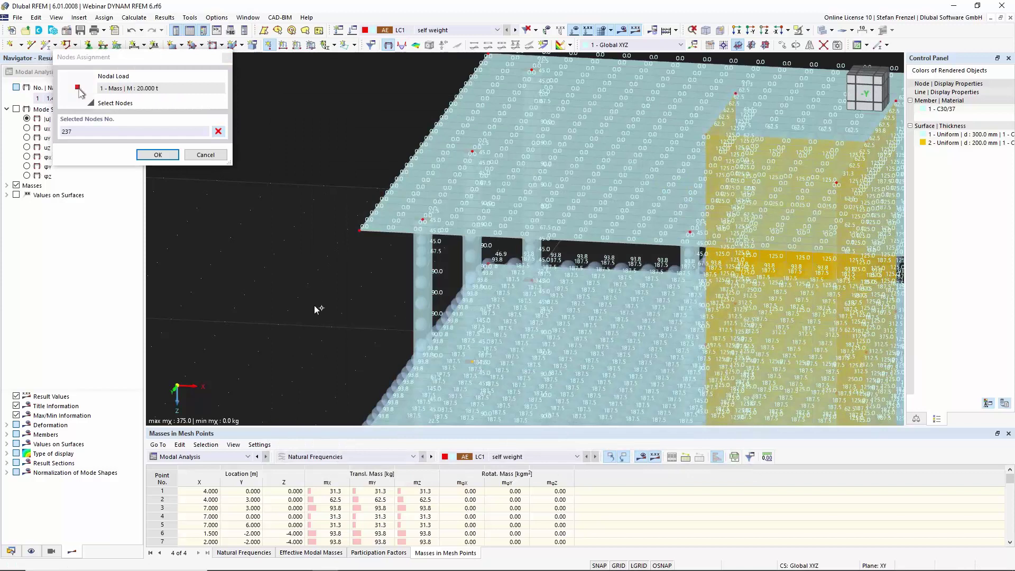
click(156, 155)
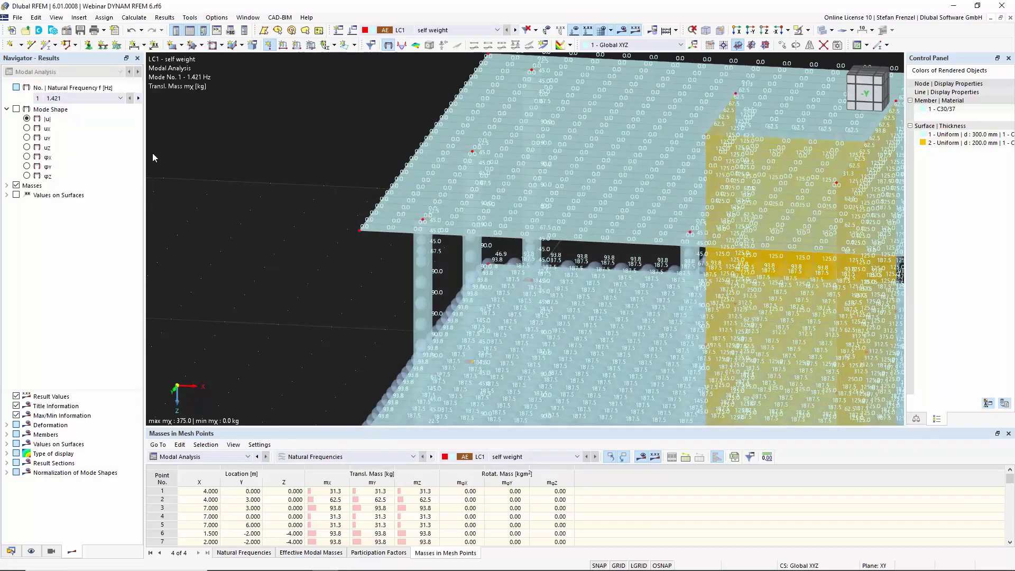
click(551, 336)
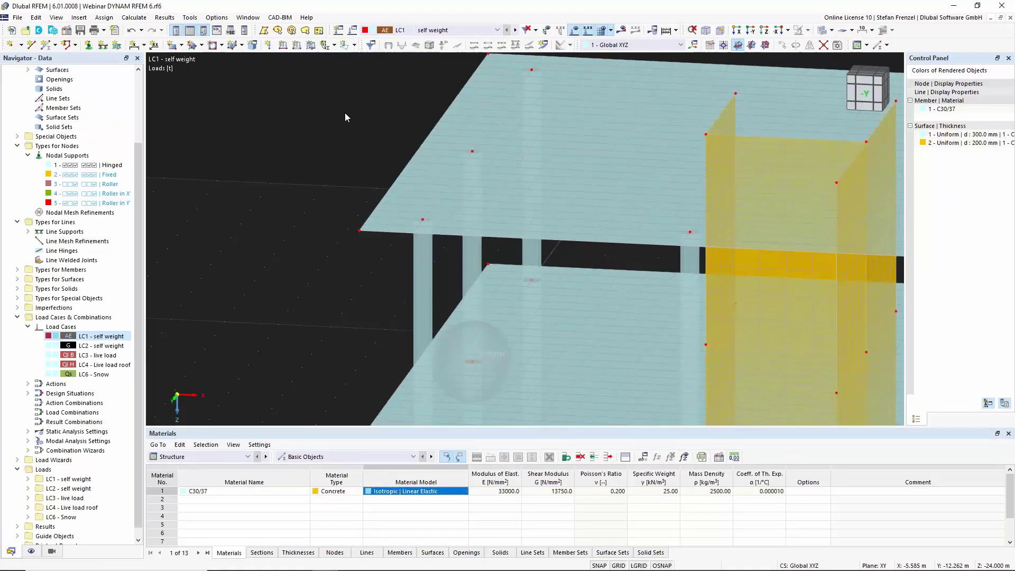
Delete the 20 t nodal mass from the slab below the roof.
scroll(344, 114, down, 5)
scroll(350, 233, up, 6)
click(490, 140)
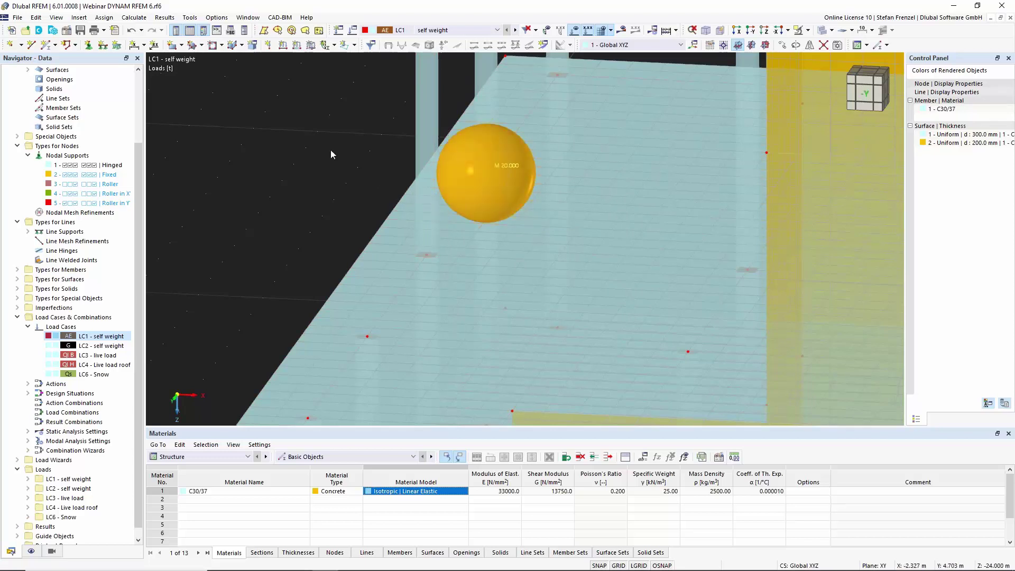
scroll(331, 150, down, 5)
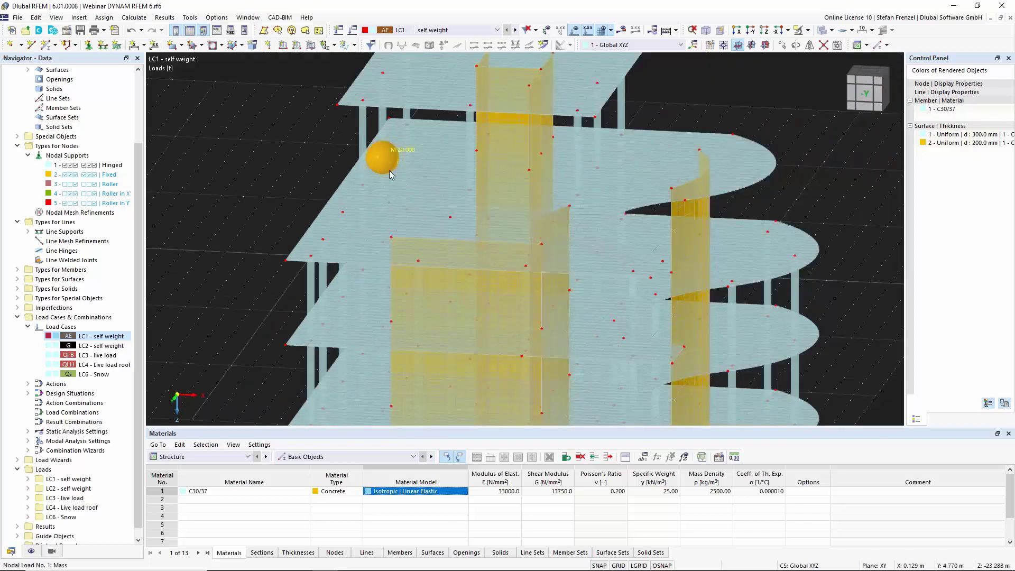
mouse_move(385, 167)
key(Delete)
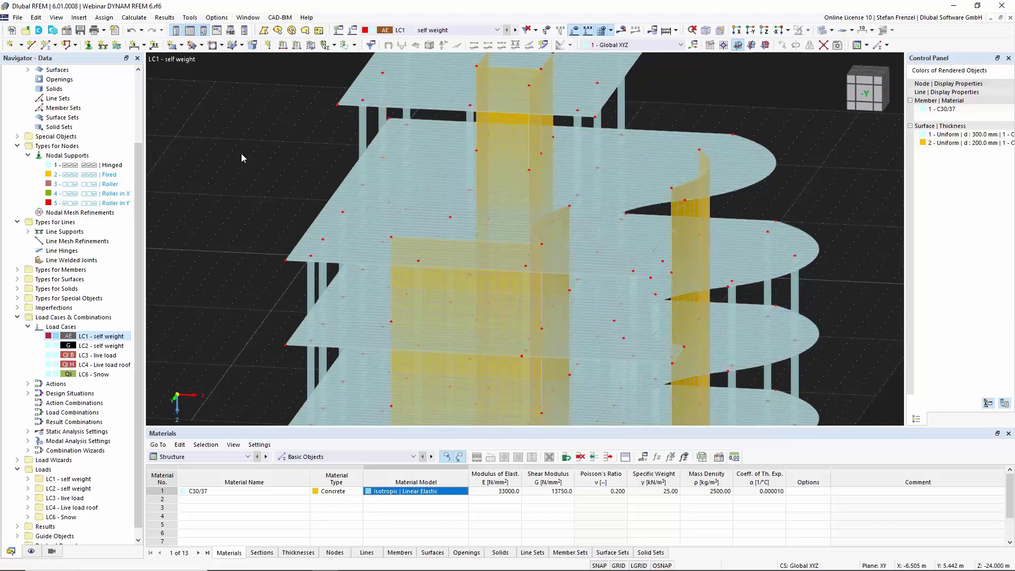
Open modal analysis settings MOS1 for editing and set the neglect masses option to No neglection.
scroll(241, 156, down, 5)
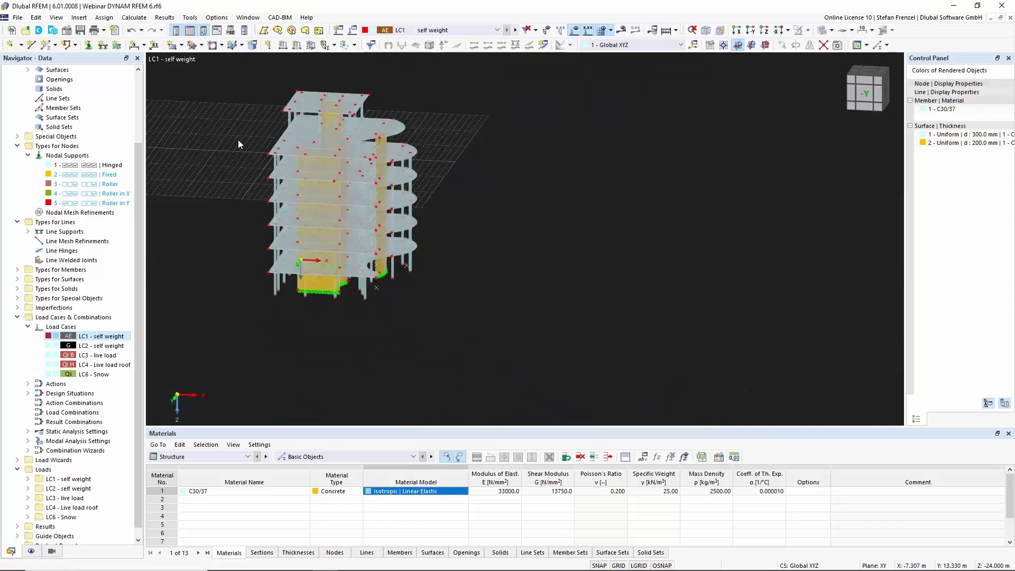
scroll(223, 138, up, 2)
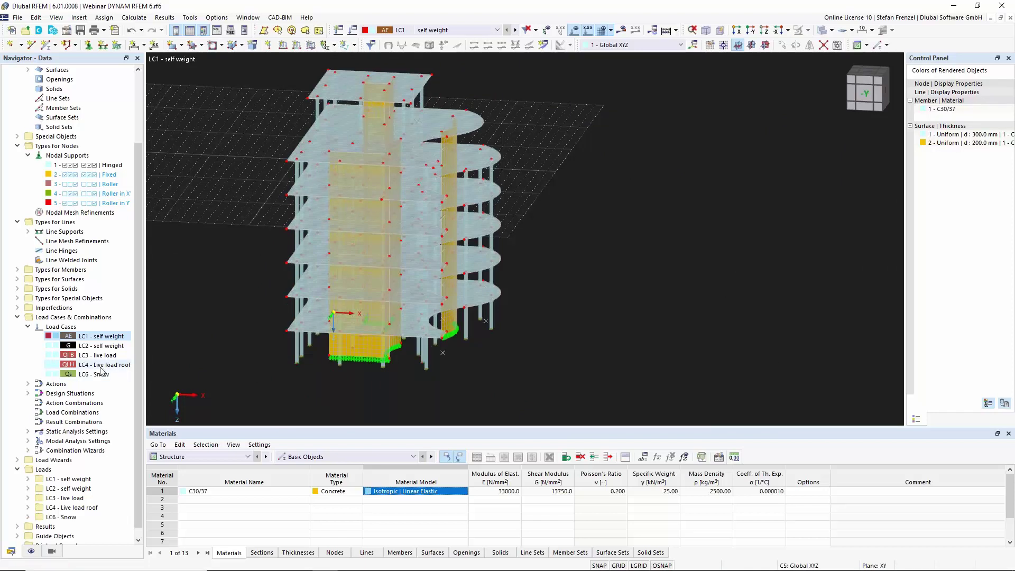
click(28, 440)
right_click(73, 452)
click(100, 307)
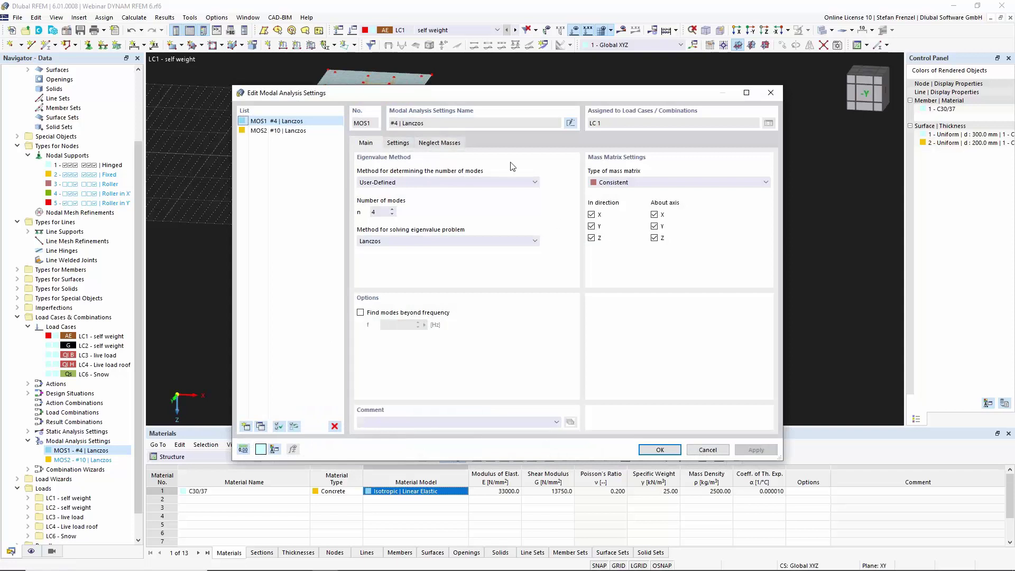
click(403, 144)
click(592, 172)
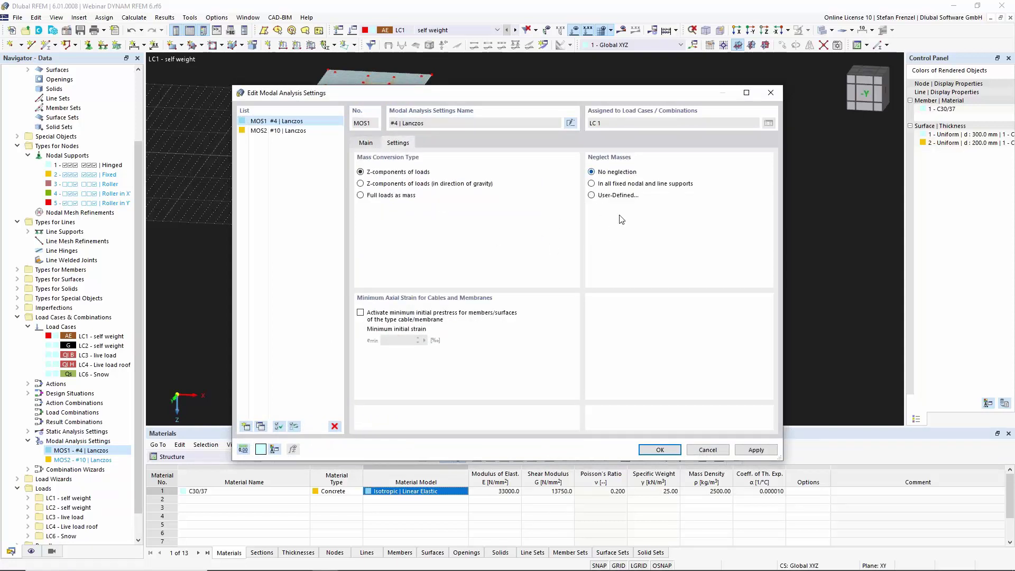
Set the number of modes to 12 and the mass matrix type to Diagonal in MOS1.
click(365, 142)
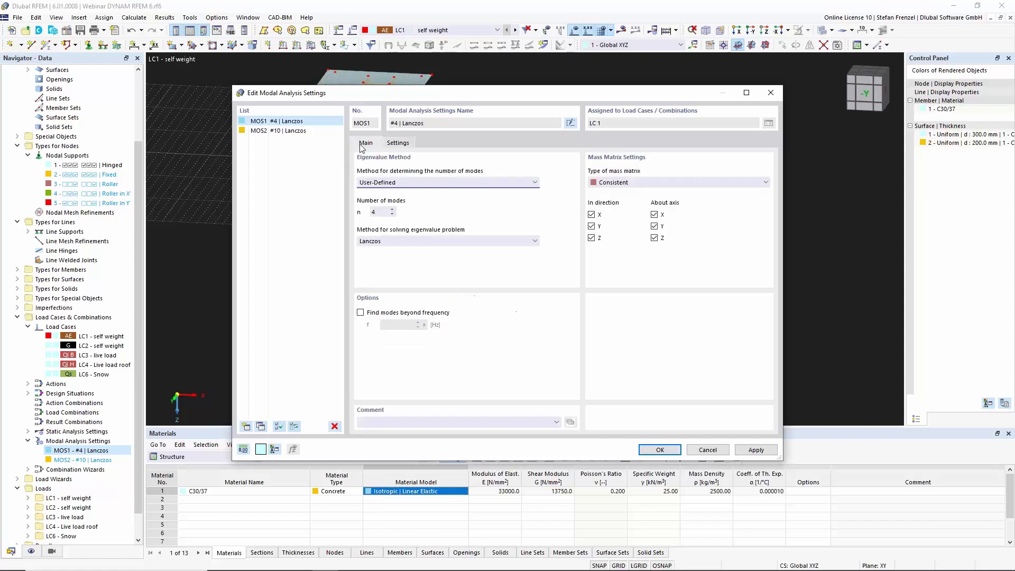
click(383, 212)
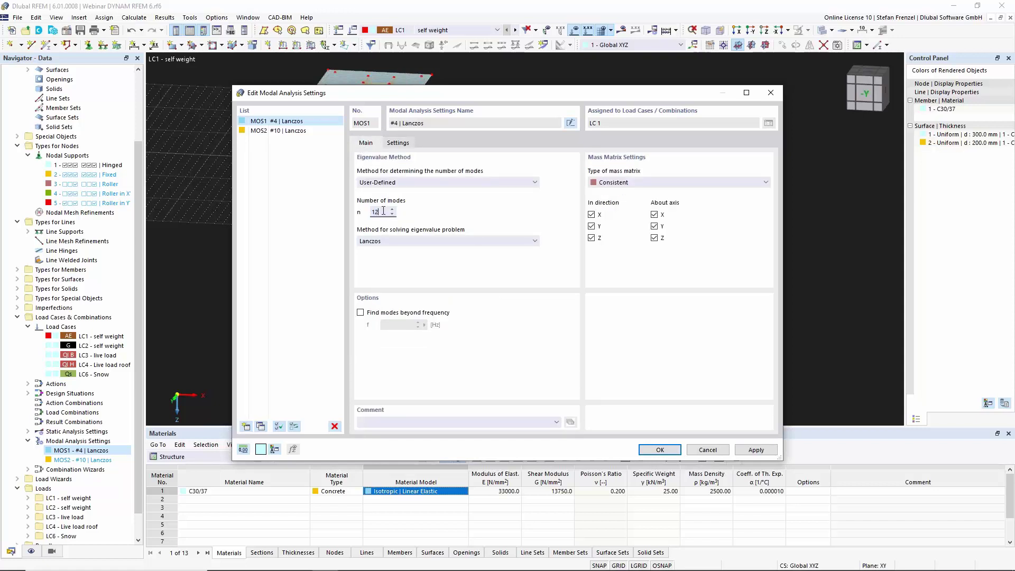
text(12)
click(640, 182)
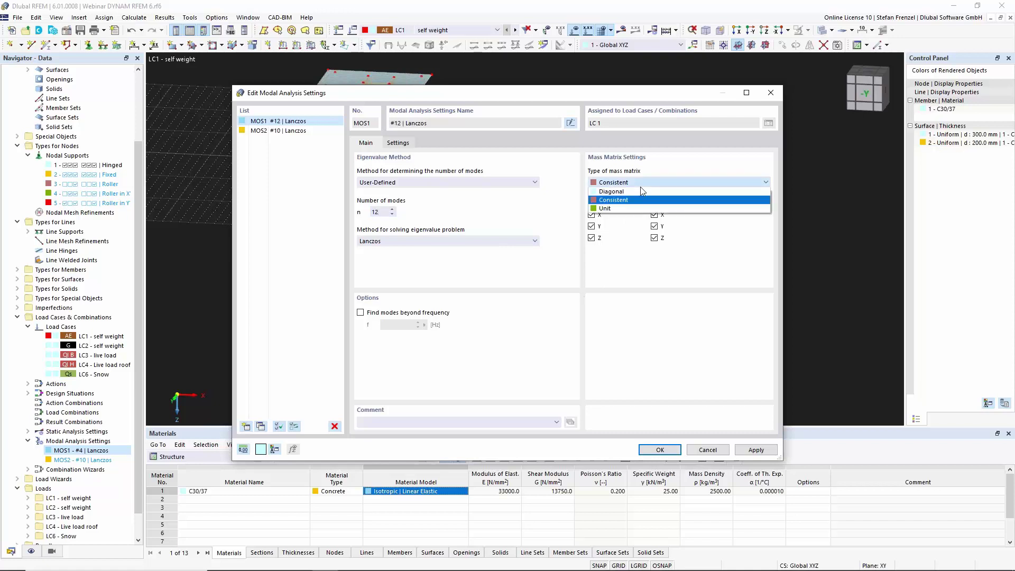
click(640, 195)
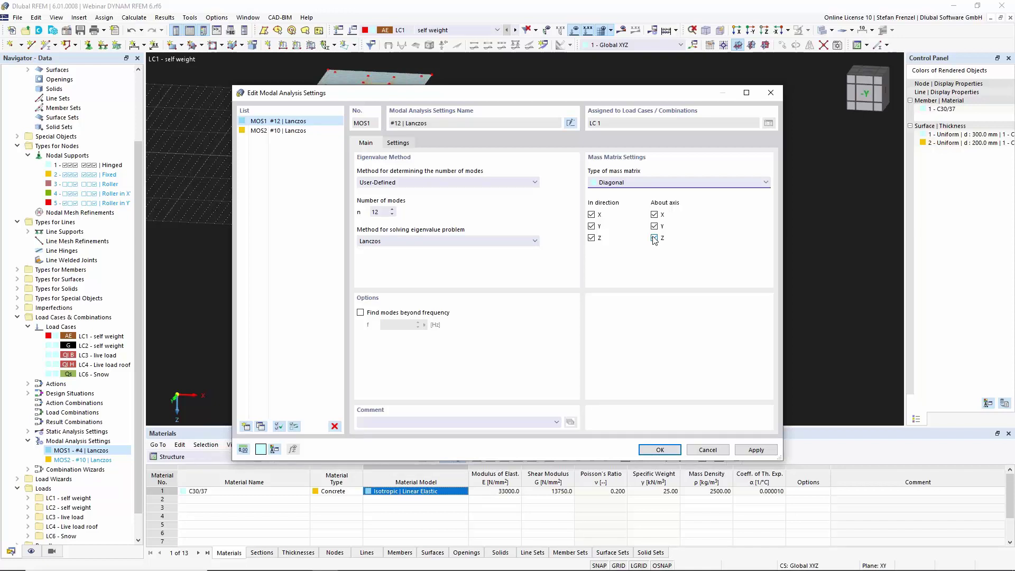
Deactivate the masses in direction Z and about axes X, Y and Z in MOS1, and accept the settings.
click(653, 214)
click(654, 238)
click(591, 238)
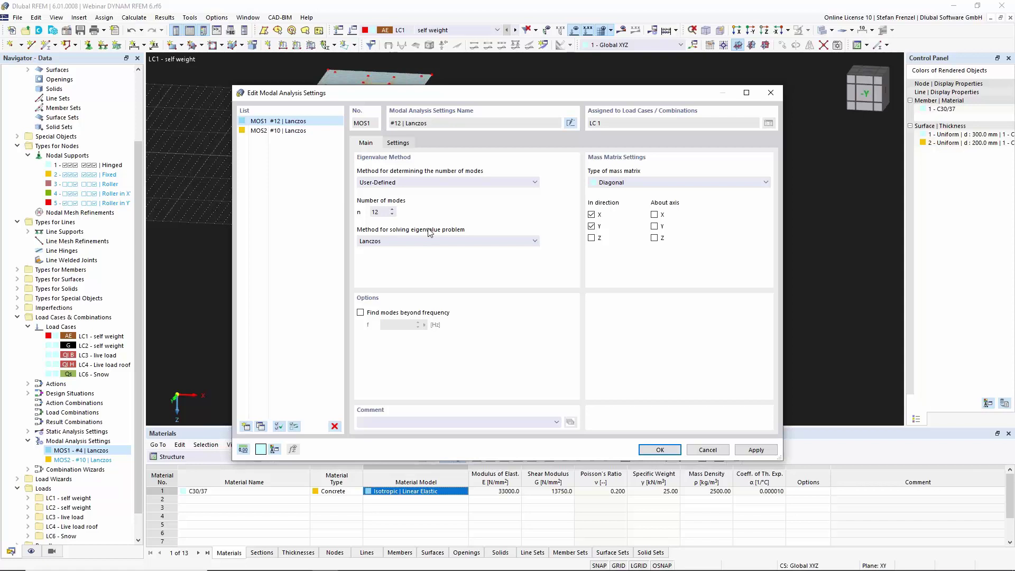
click(660, 450)
Edit load case LC1, setting its analysis type to Static Analysis and its action category to Permanent.
scroll(574, 290, down, 2)
scroll(574, 290, up, 3)
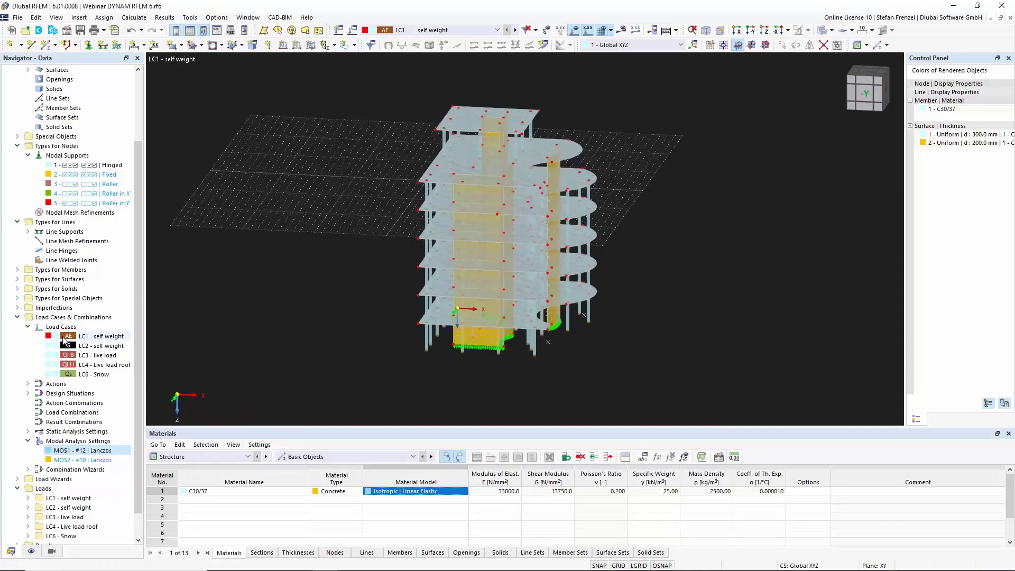
right_click(91, 336)
click(106, 342)
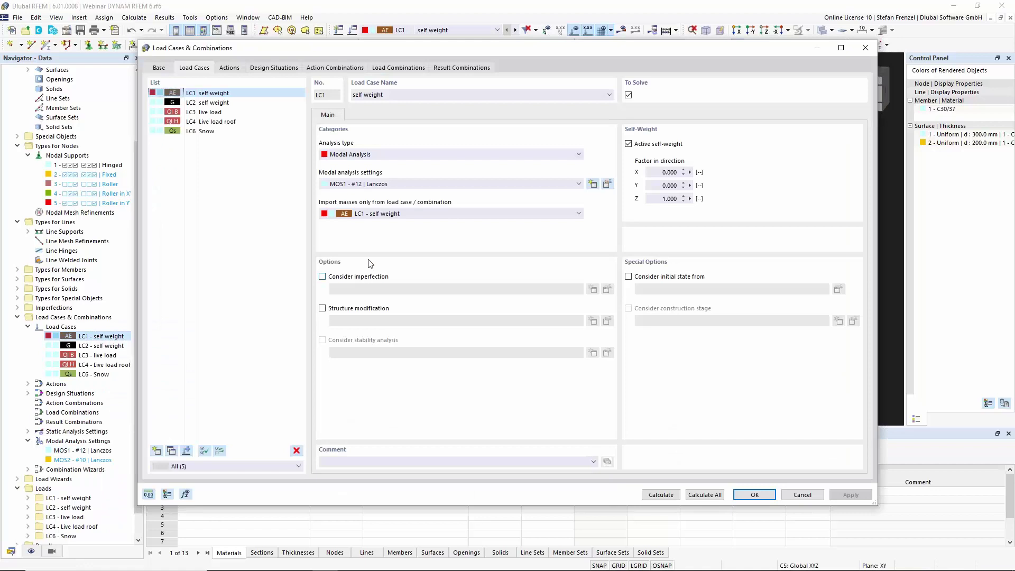
click(383, 153)
click(383, 161)
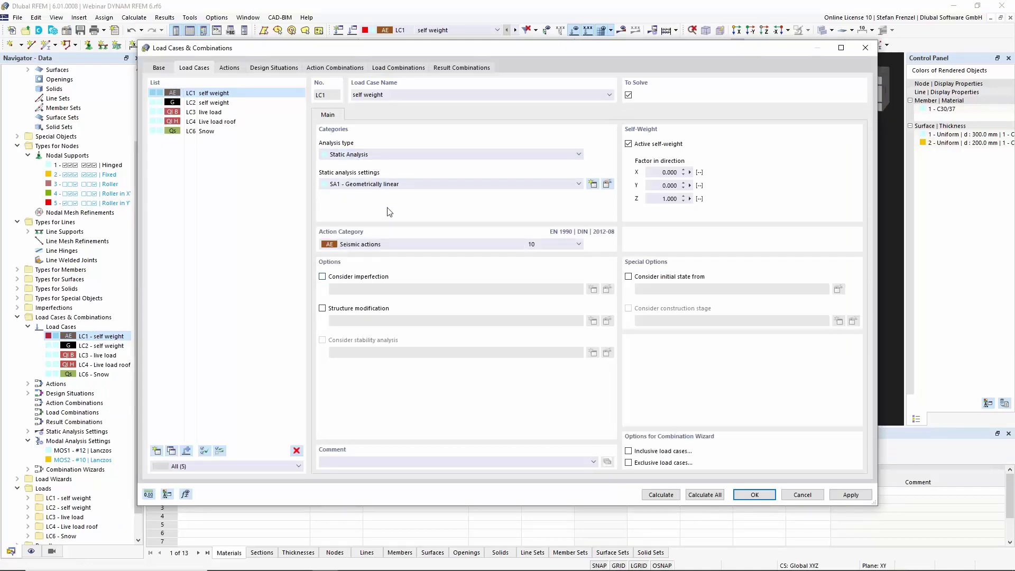
click(387, 245)
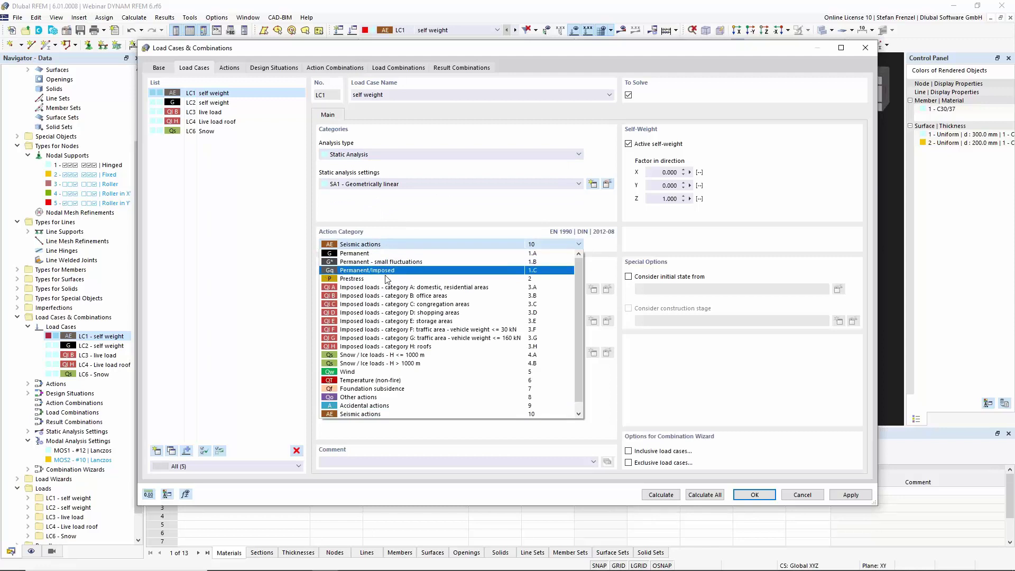
click(390, 254)
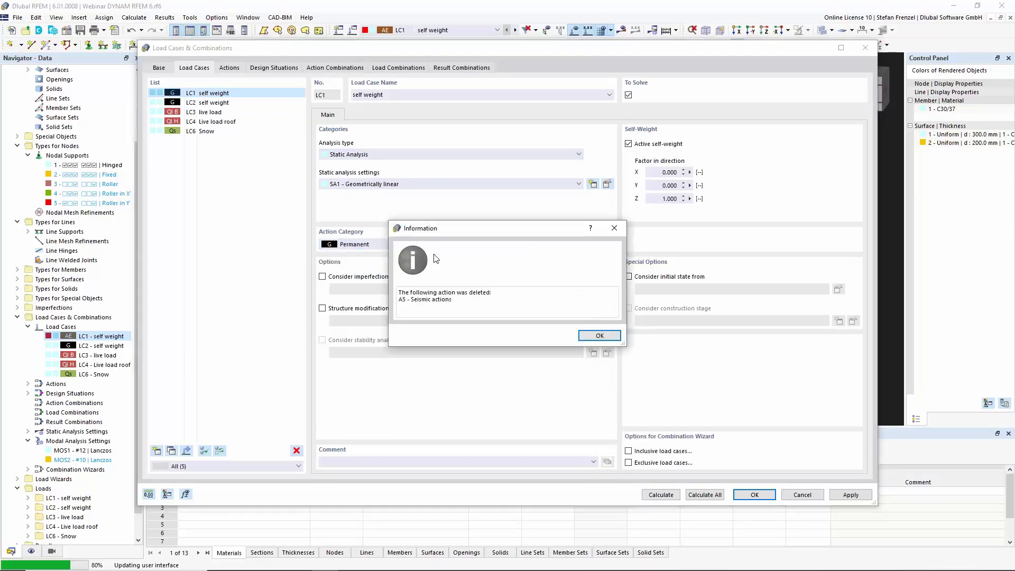
click(599, 335)
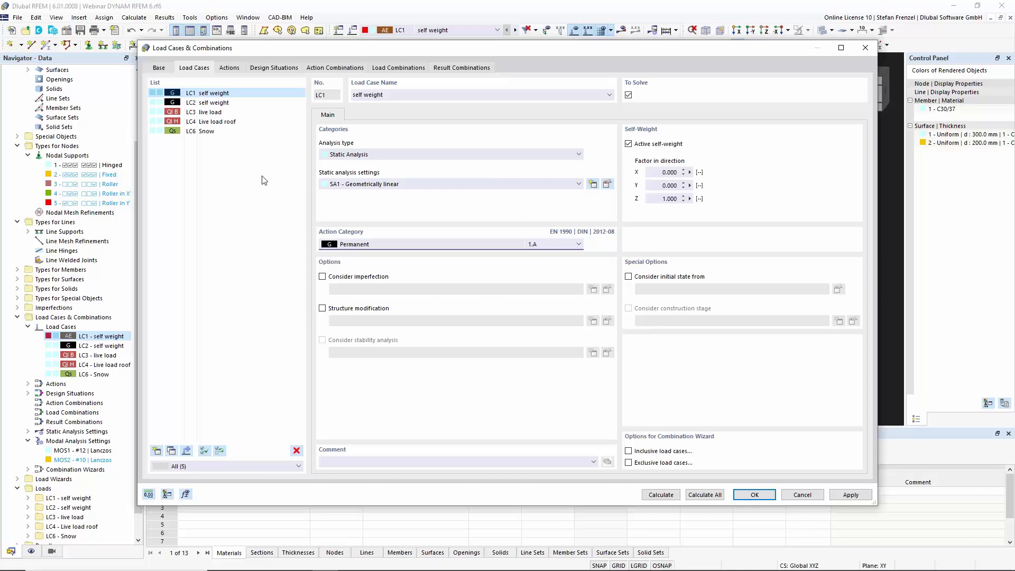
Set design situation DS1 to Seismic/Mass Combination - psi-E,i and check the resulting action and load combinations.
click(280, 70)
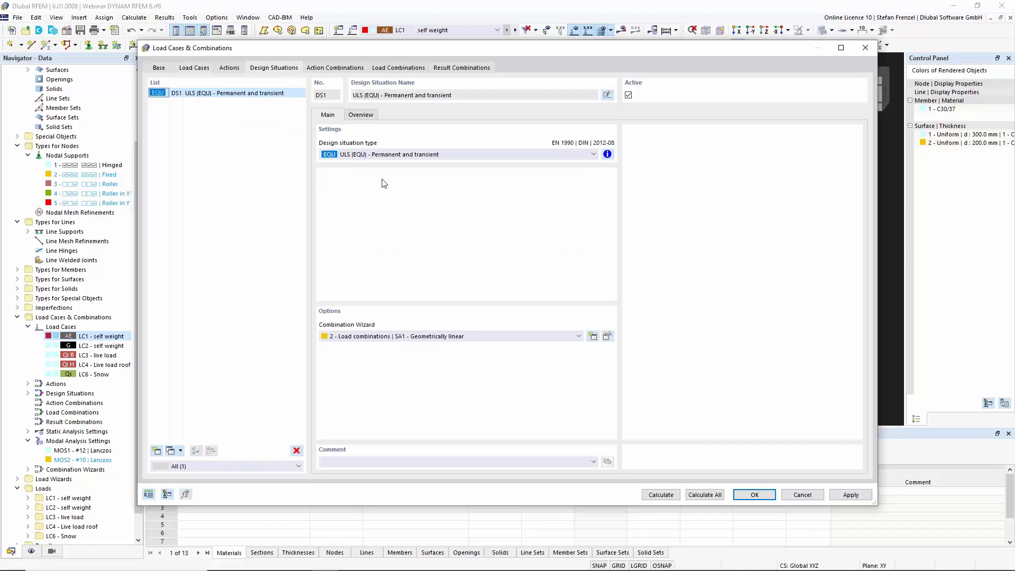
click(408, 157)
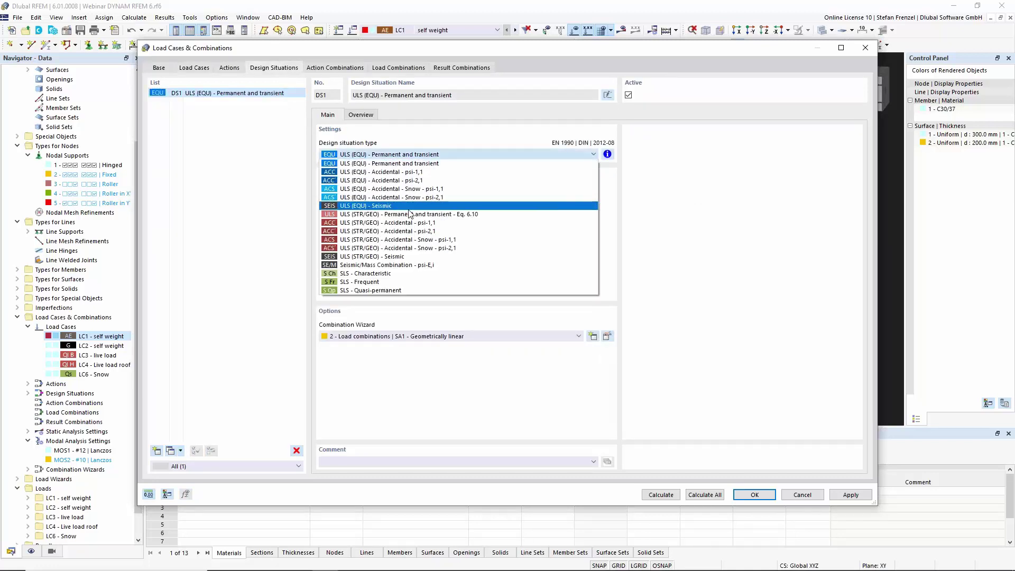
click(399, 265)
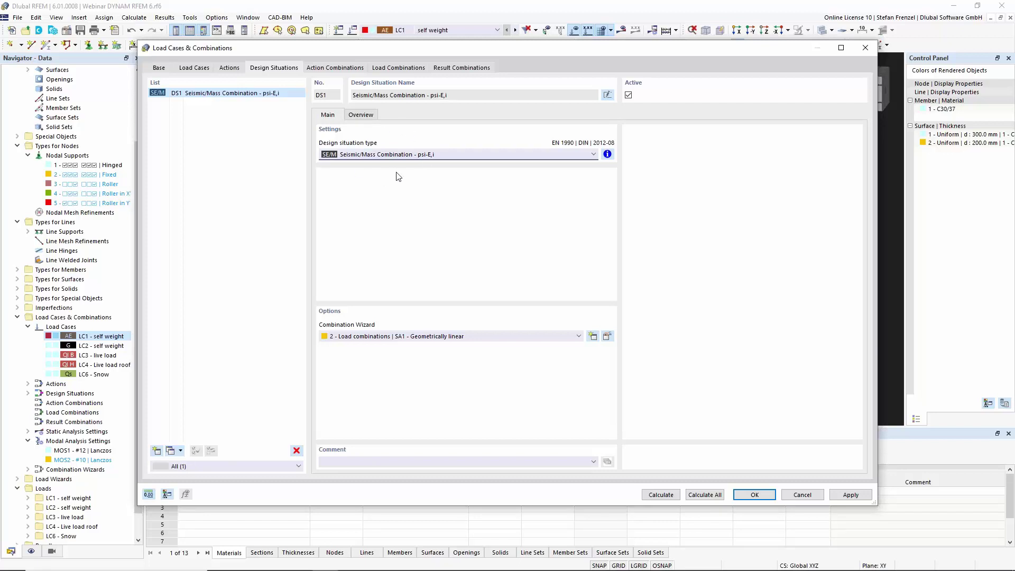
click(335, 69)
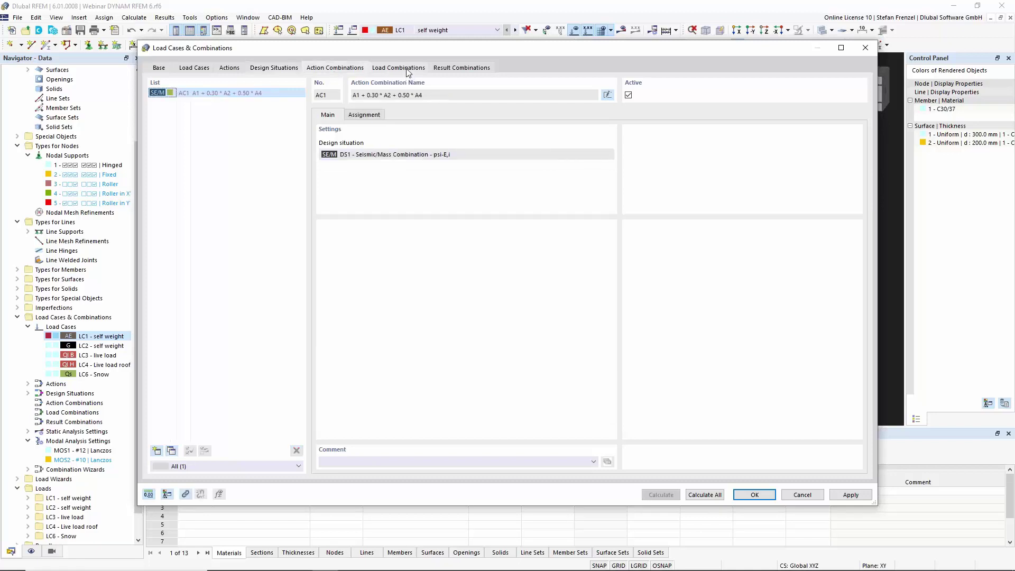
click(407, 71)
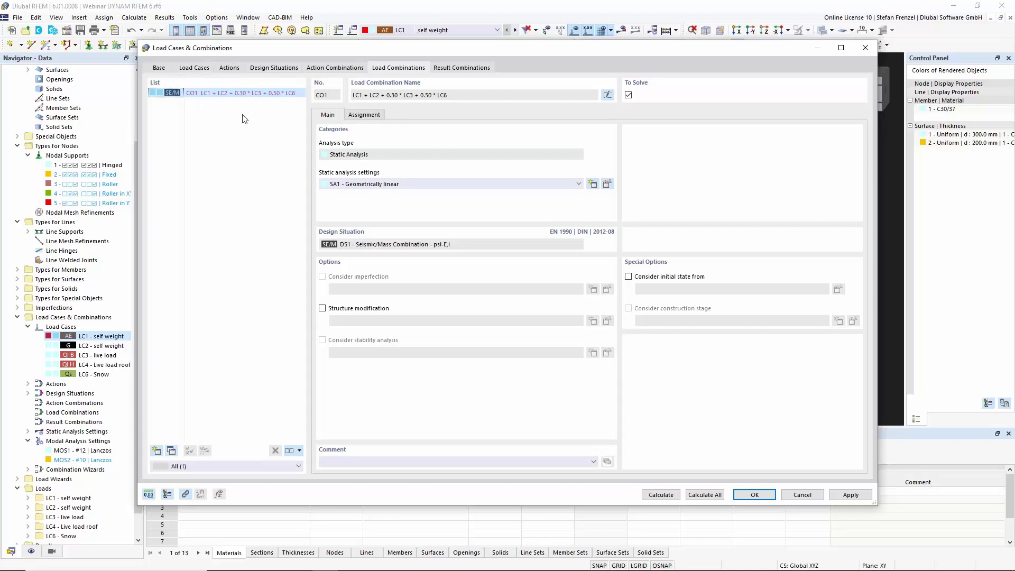
Add a new Modal Analysis load case that imports its masses from load combination CO1, and accept the load cases.
click(160, 69)
click(188, 69)
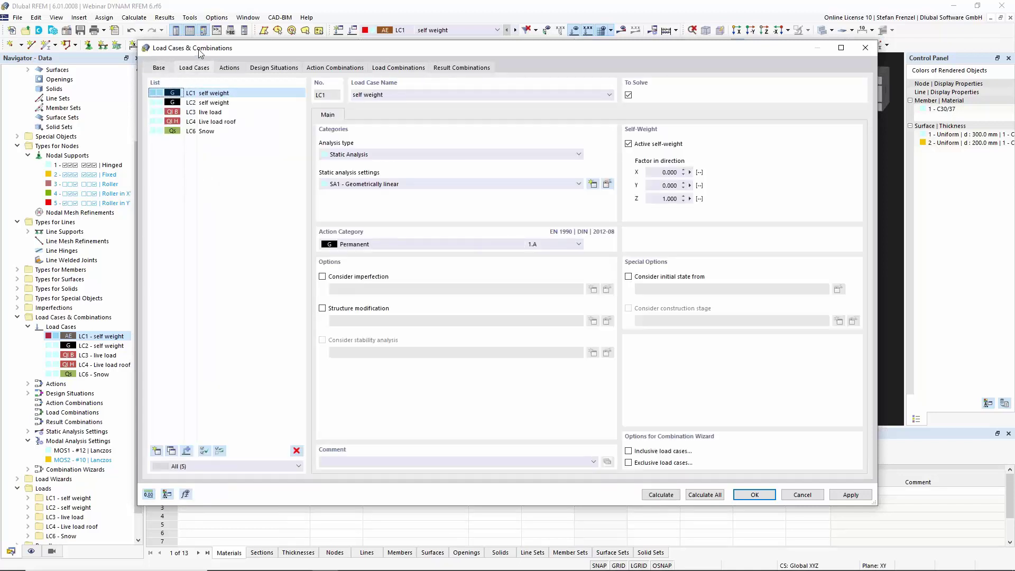
click(156, 452)
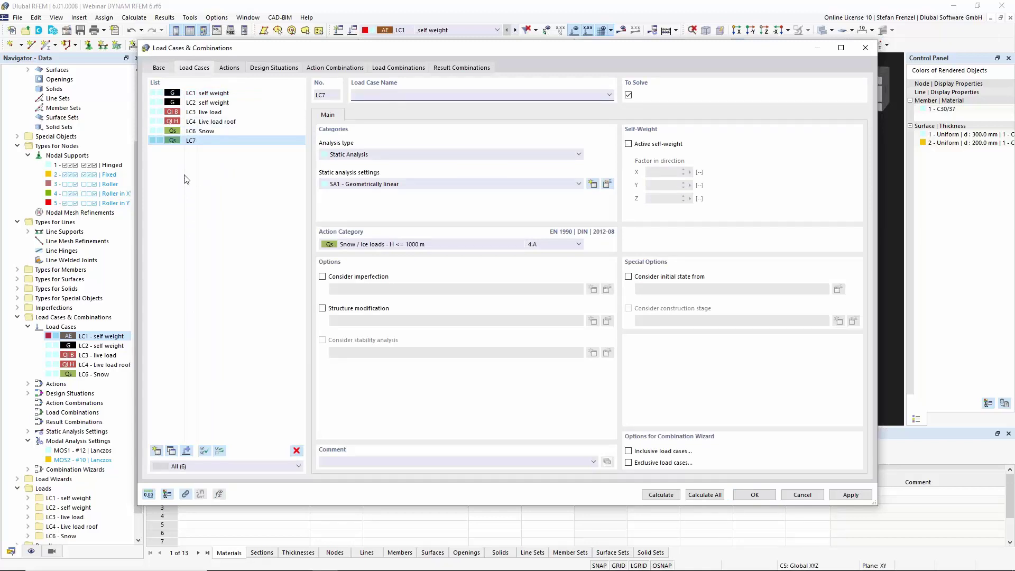
click(422, 154)
click(412, 170)
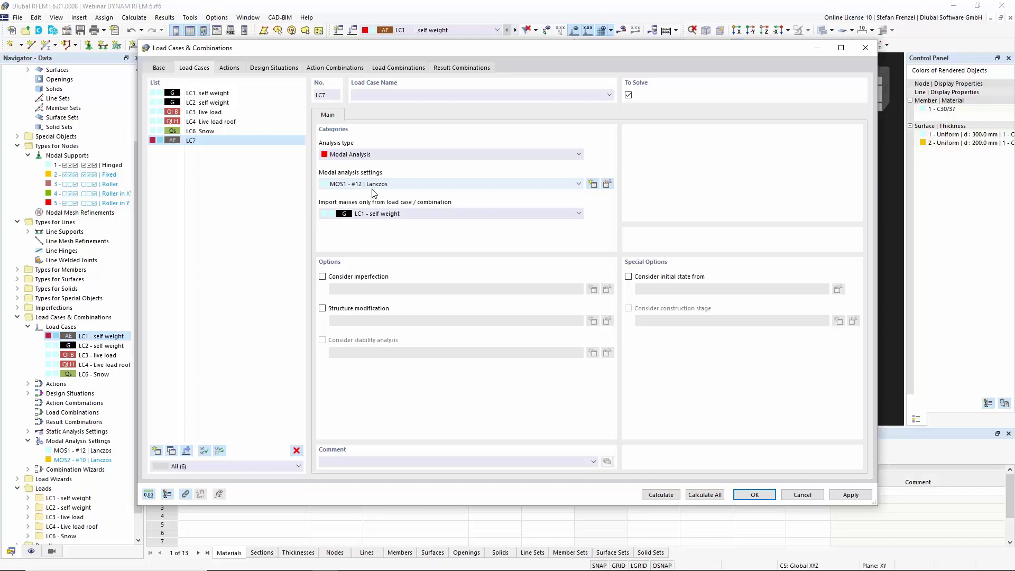
click(418, 214)
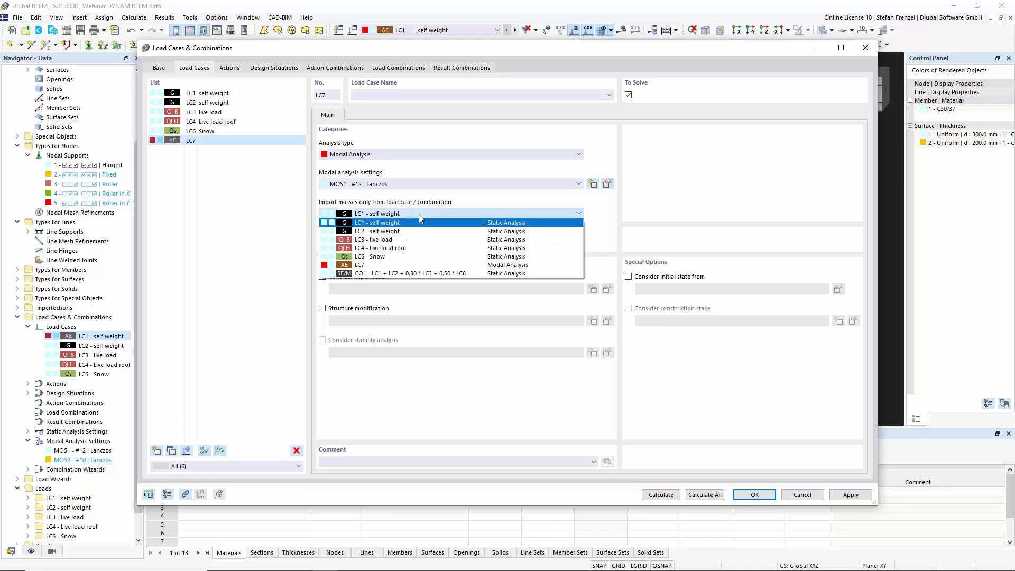
click(409, 274)
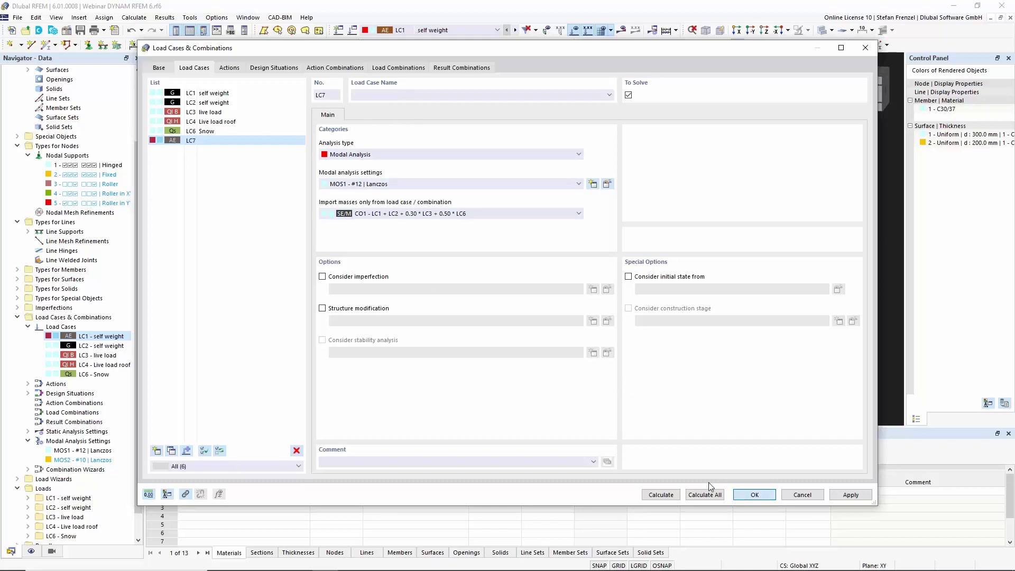
key(Return)
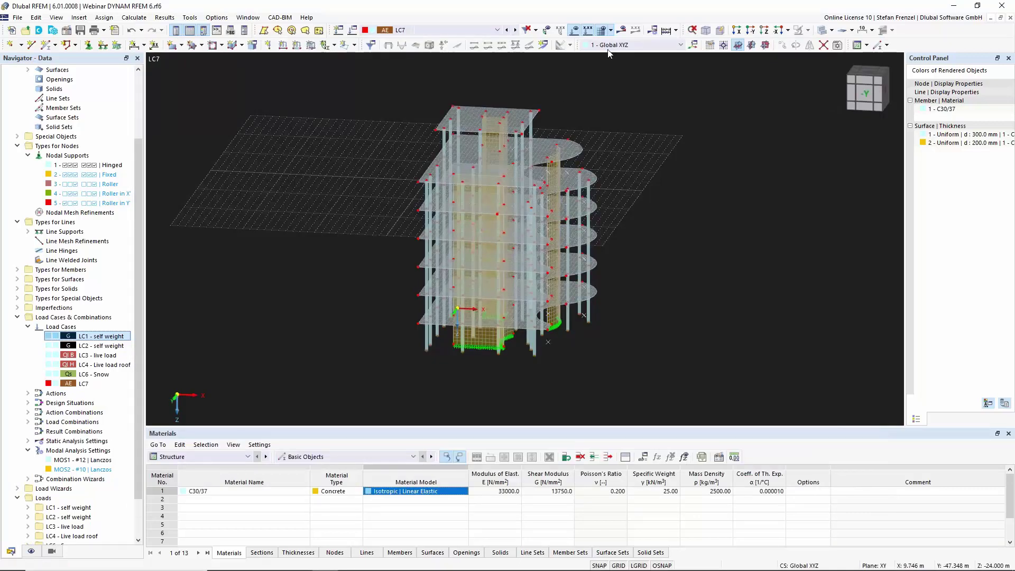
Calculate the results of modal load case LC7 and display the mode shape |u| instead of the masses.
click(668, 35)
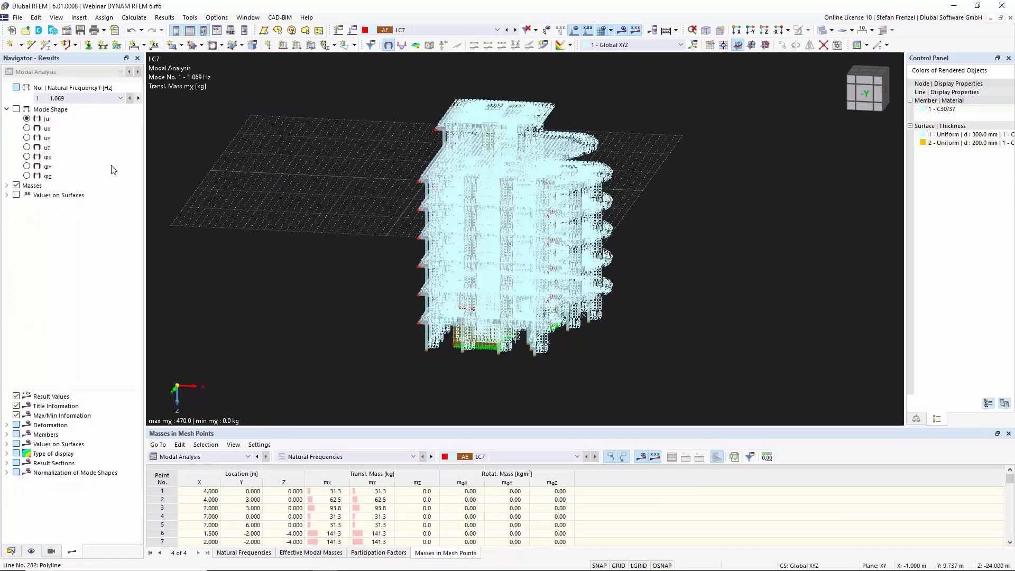
click(17, 185)
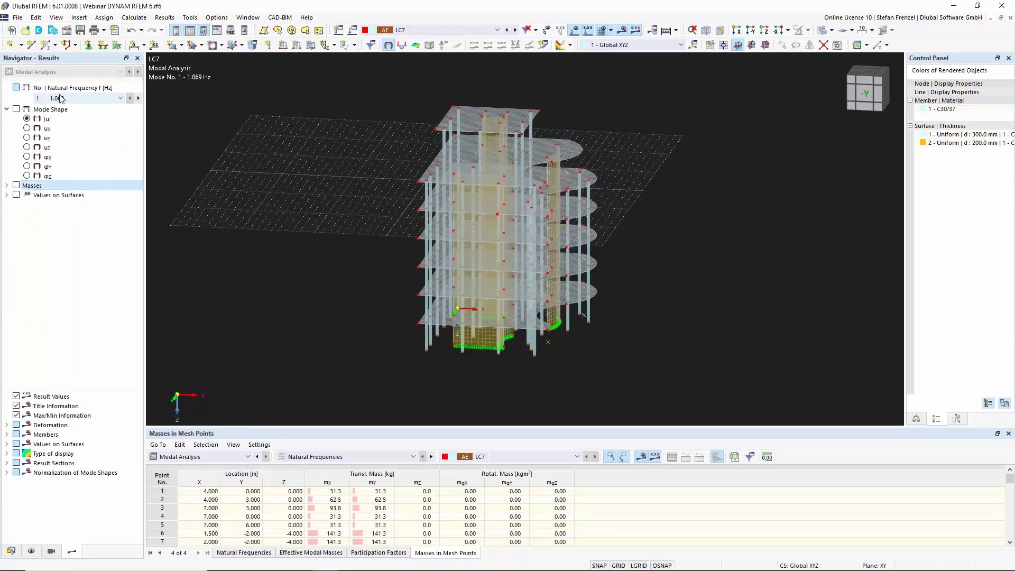
click(16, 108)
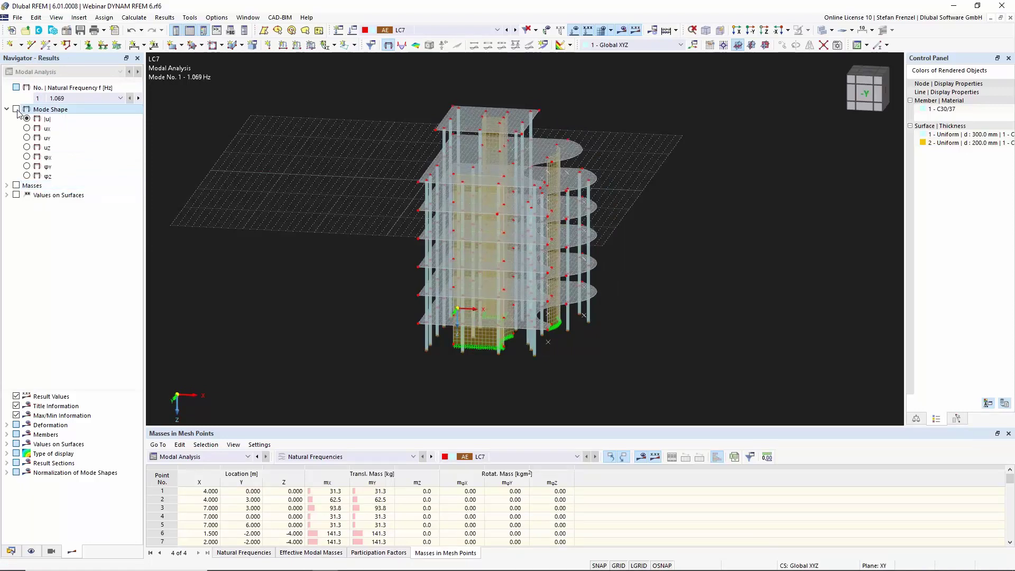
scroll(372, 159, up, 3)
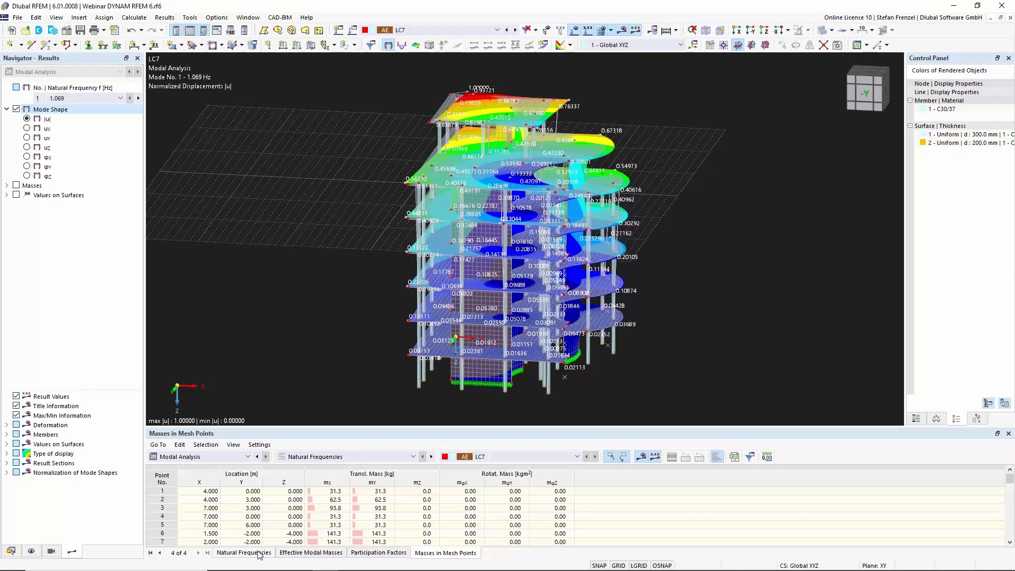
Examine the effective modal masses of LC7 in an enlarged table, checking the summed translational mass factors in X and Y.
click(304, 553)
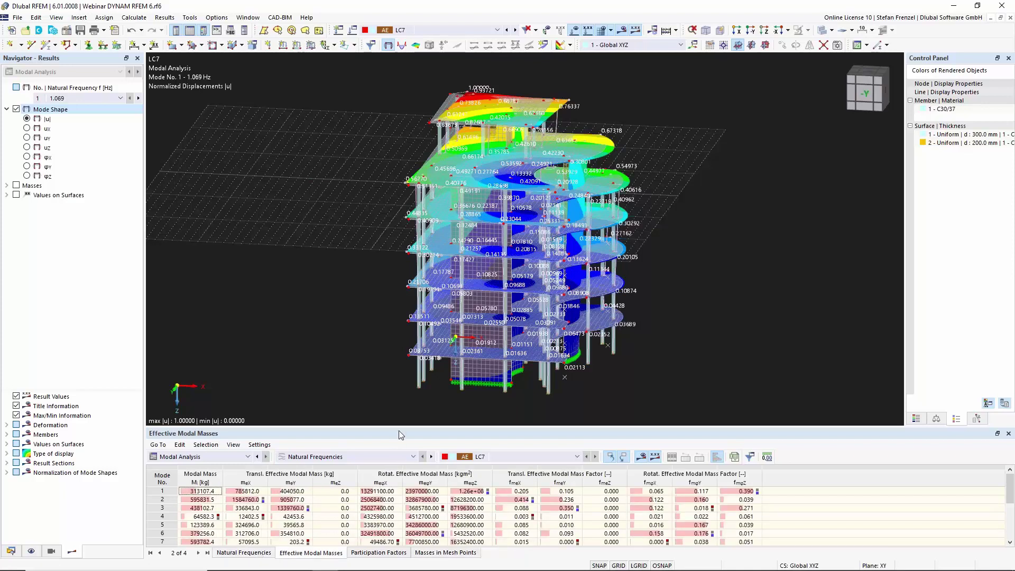
drag(399, 428, 402, 308)
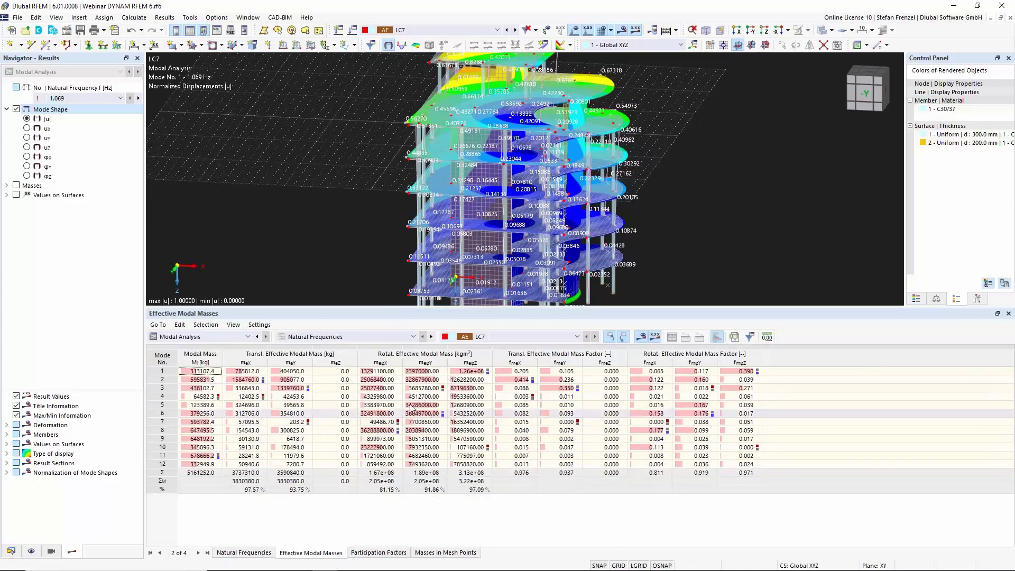
click(228, 340)
click(228, 340)
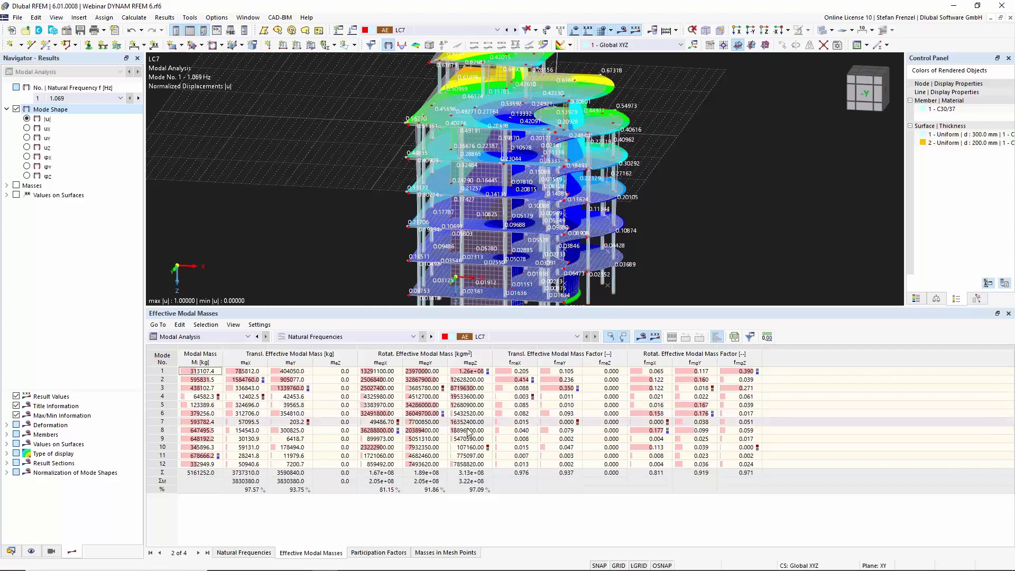
click(513, 473)
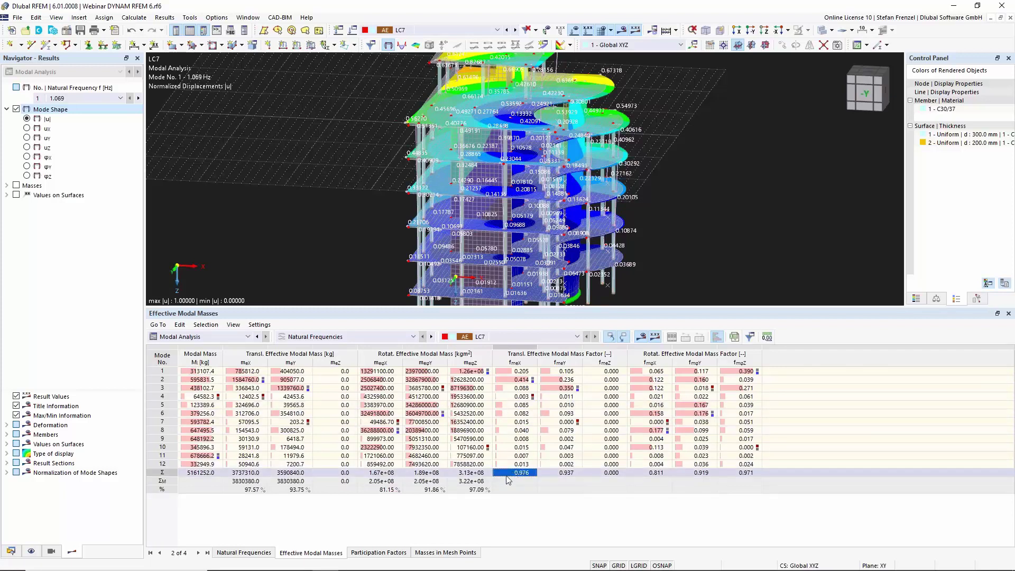
click(558, 474)
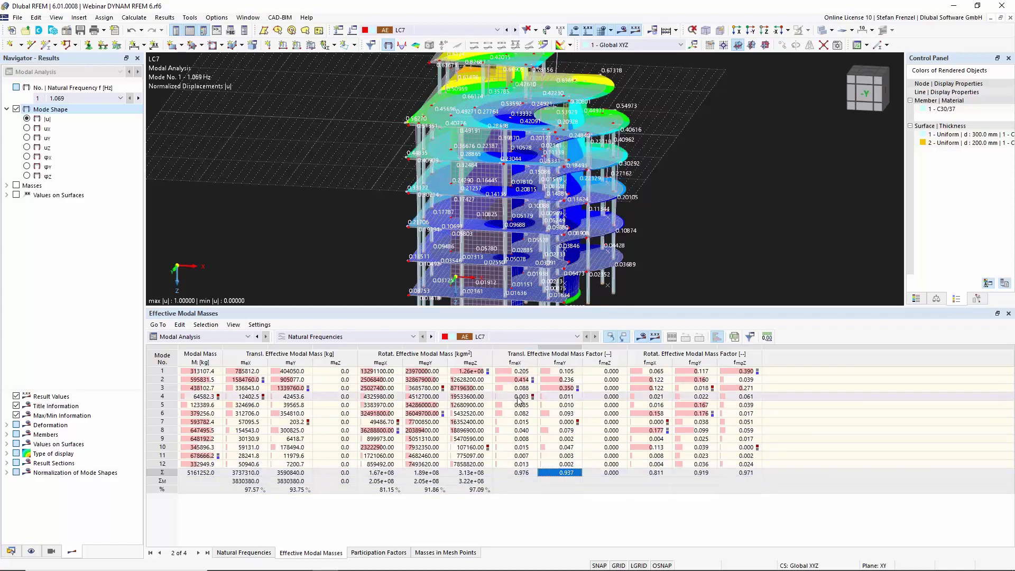
Reduce the effective modal masses table's height and review the activated dynamic analysis add-ons in the model's base data.
drag(506, 308, 507, 371)
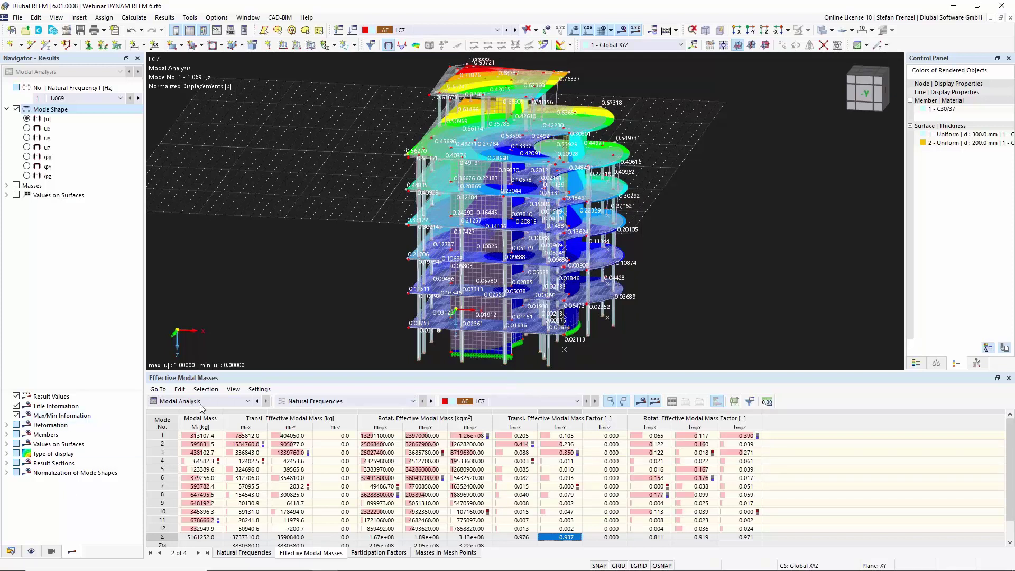
click(10, 551)
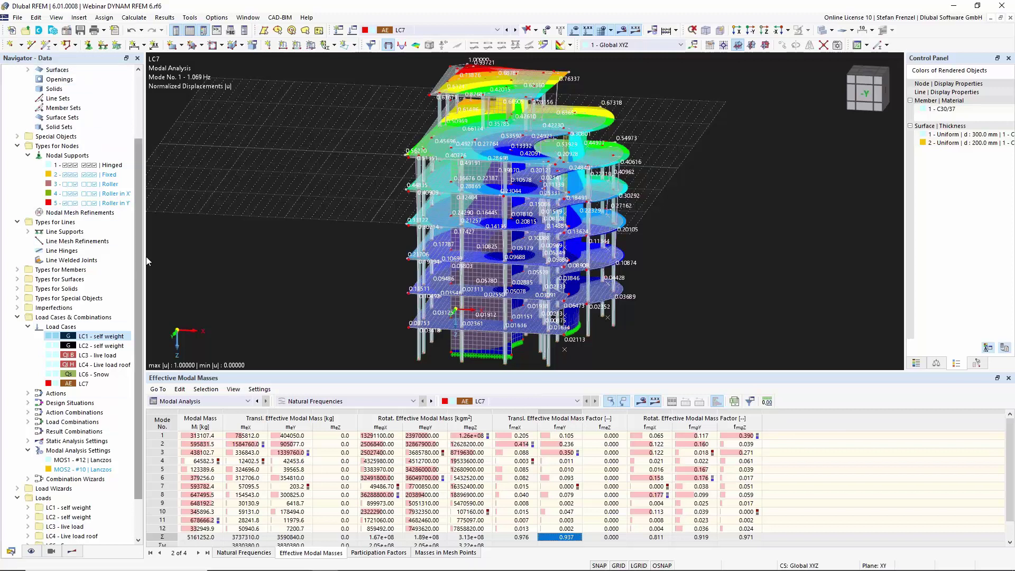
scroll(135, 233, up, 3)
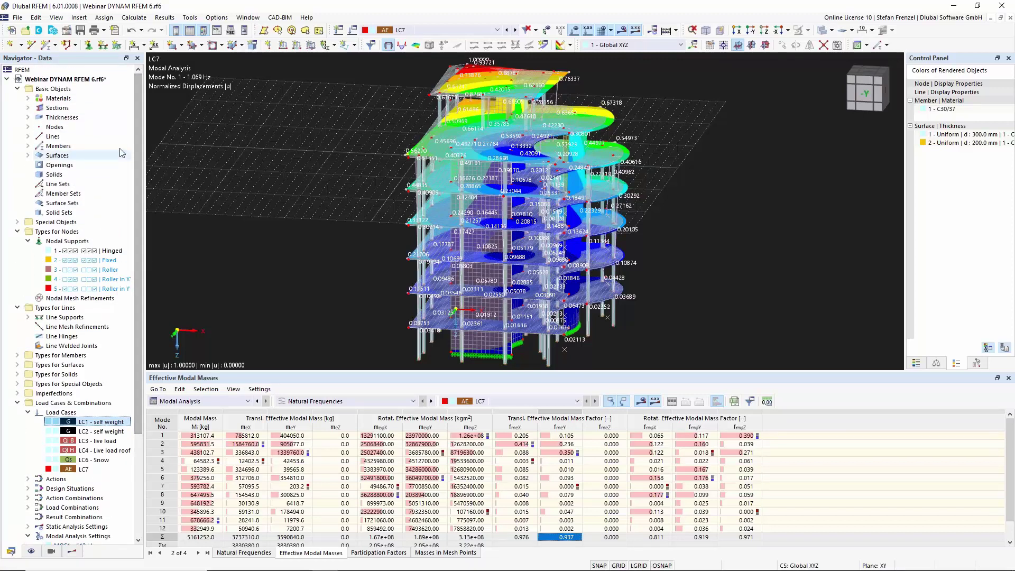
right_click(78, 79)
click(95, 89)
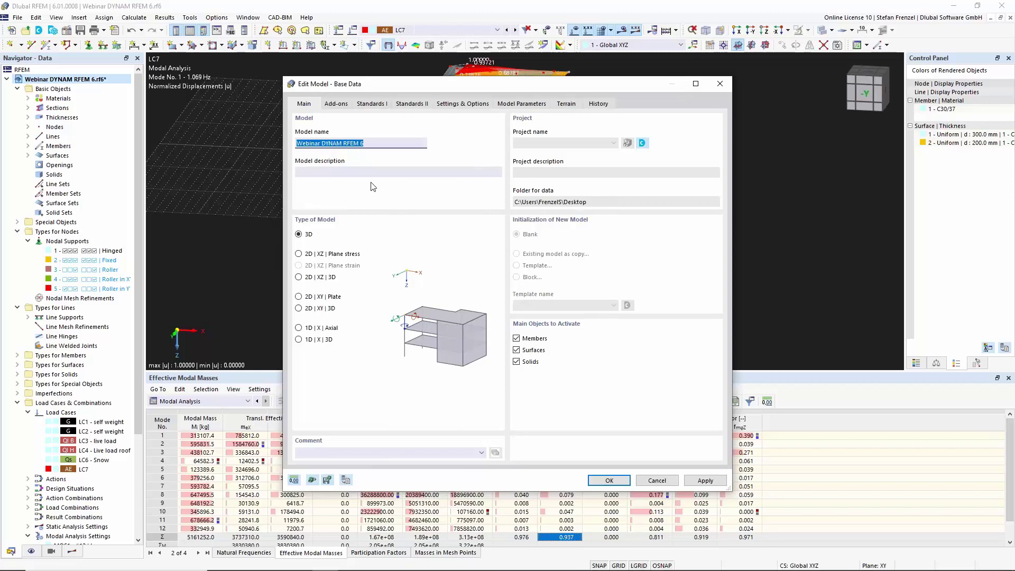
click(336, 104)
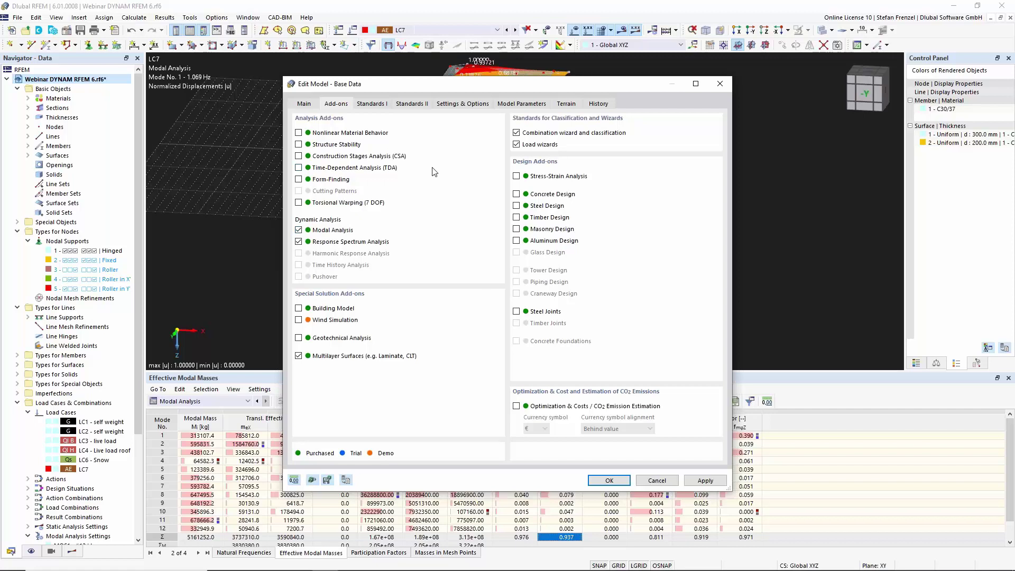
Review the available dynamic design standards and the national annexes for EN 1998, and cancel the base data.
click(415, 104)
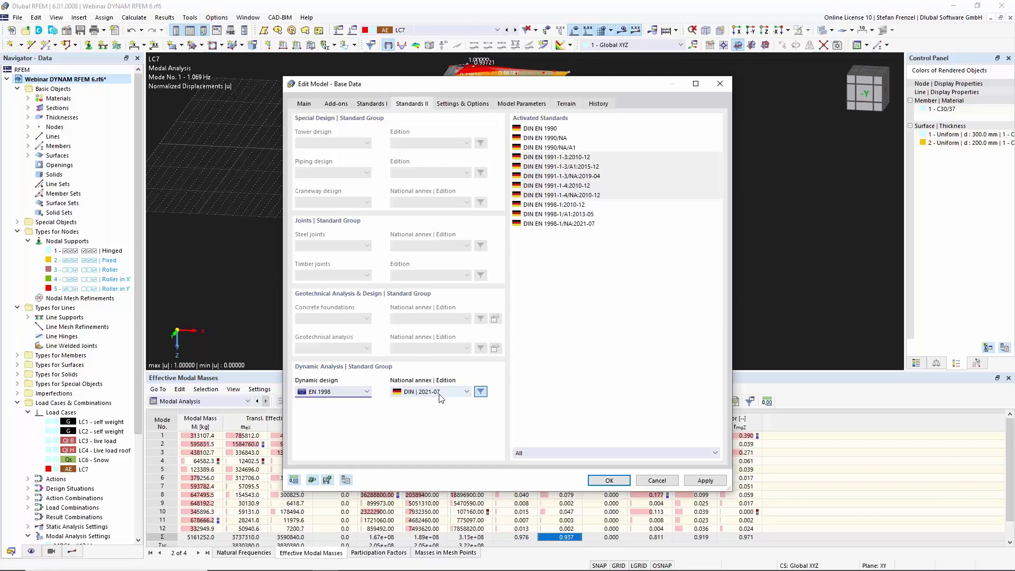
click(365, 392)
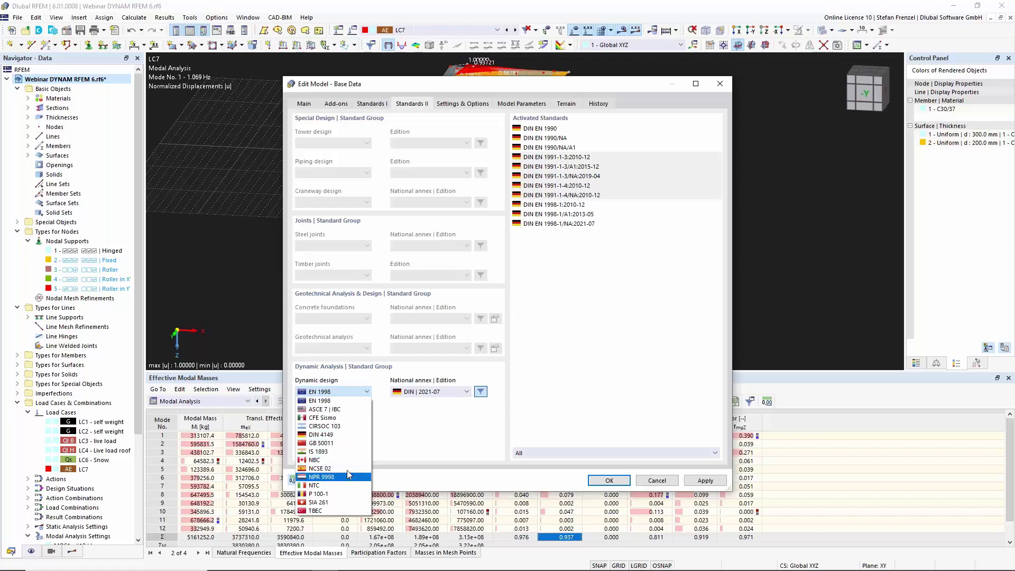
click(363, 396)
click(444, 392)
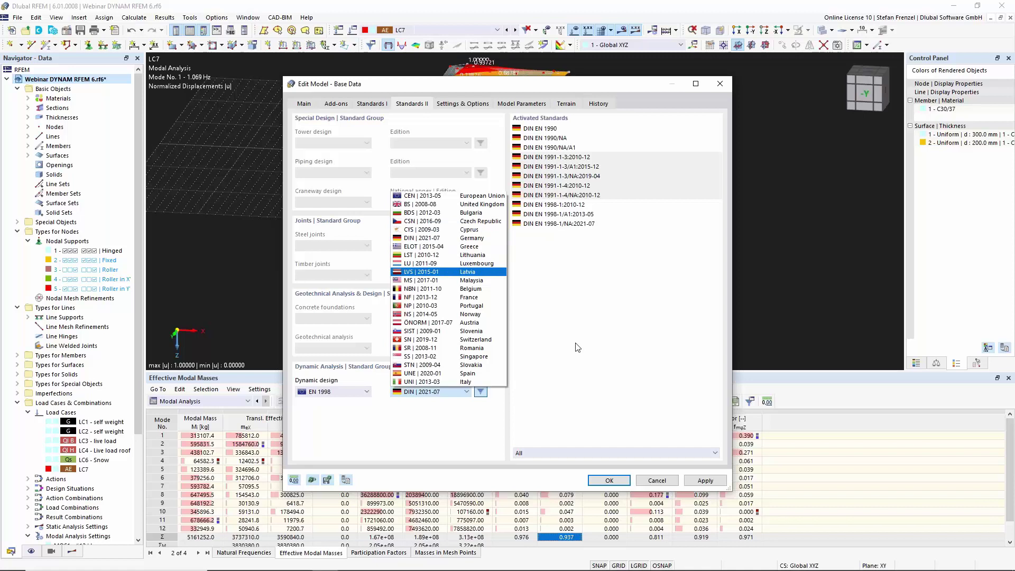
click(632, 371)
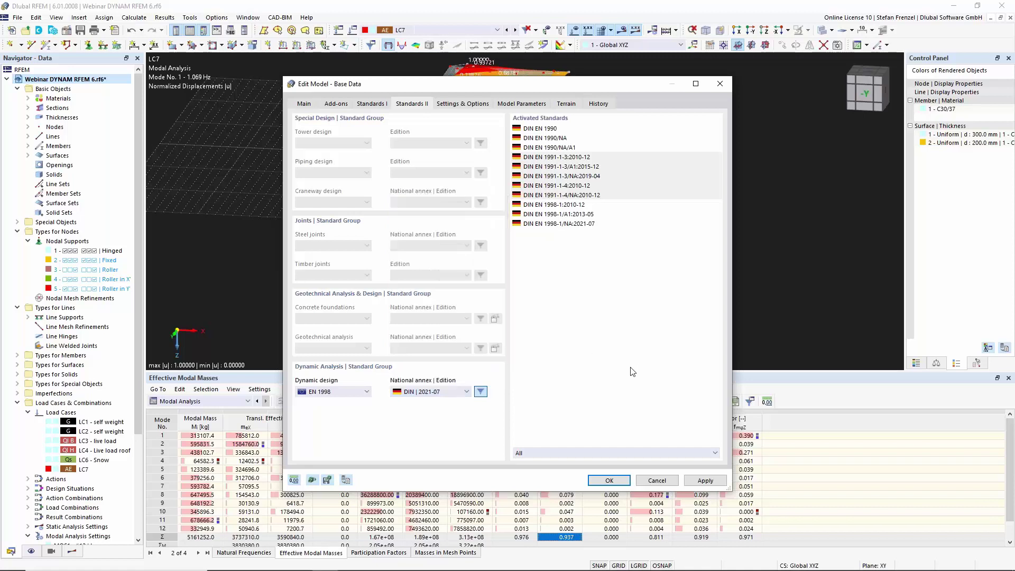
click(481, 396)
click(466, 391)
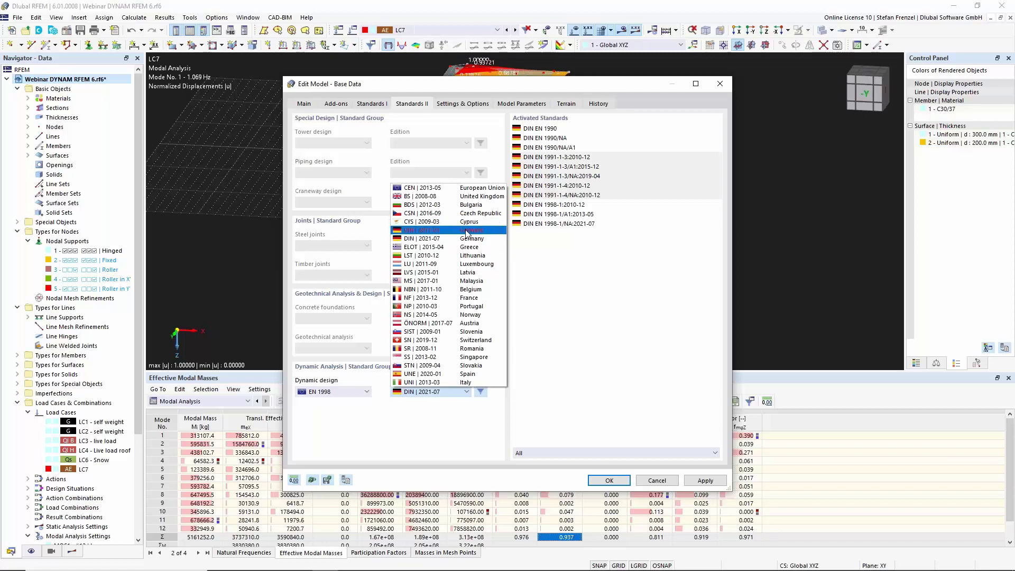
click(671, 481)
click(671, 481)
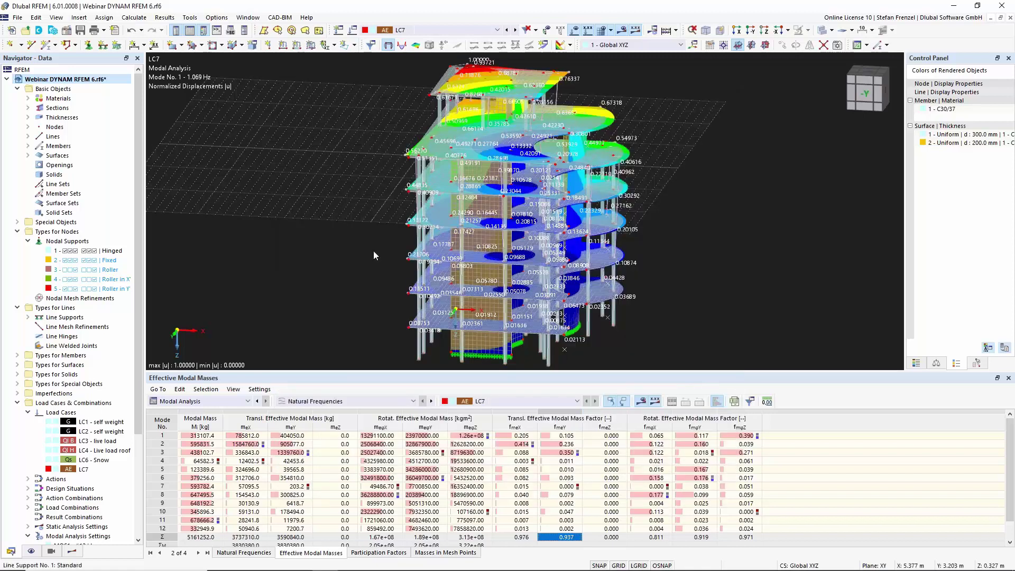
Recheck the model's add-ons and its dynamic design standard EN 1998 with annex DIN | 2021-07, and accept the base data.
right_click(79, 81)
click(109, 90)
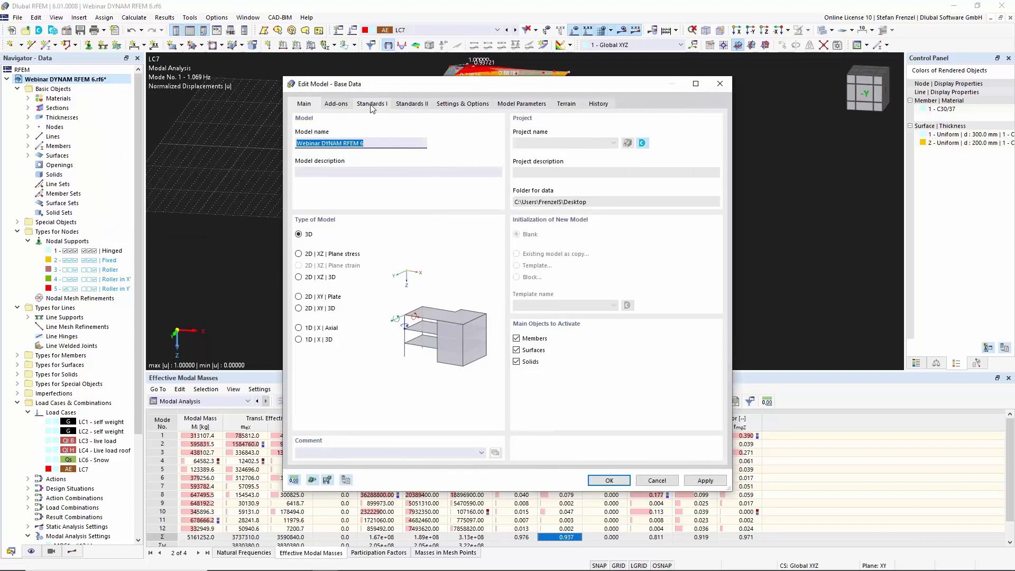
click(341, 105)
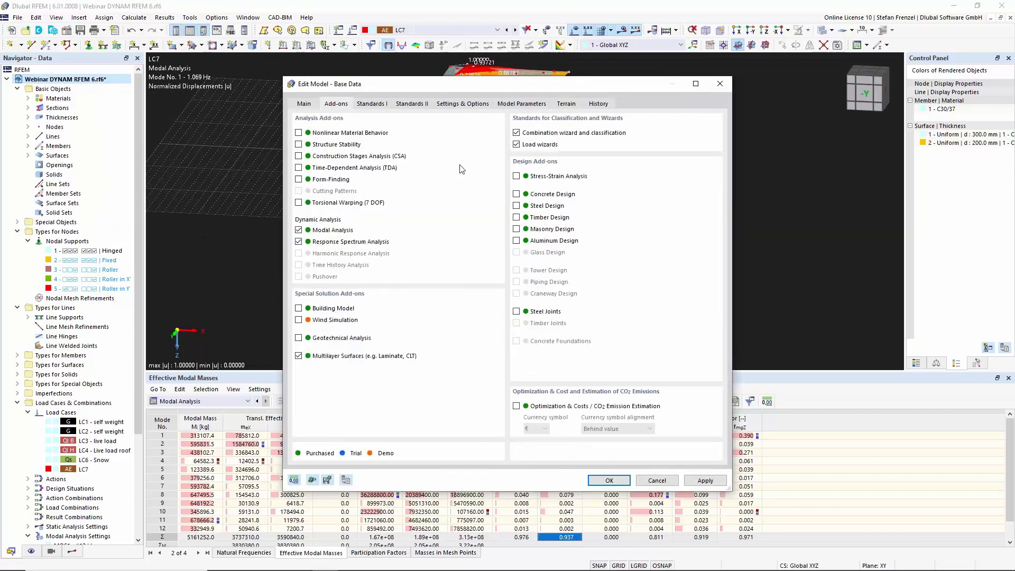
click(412, 104)
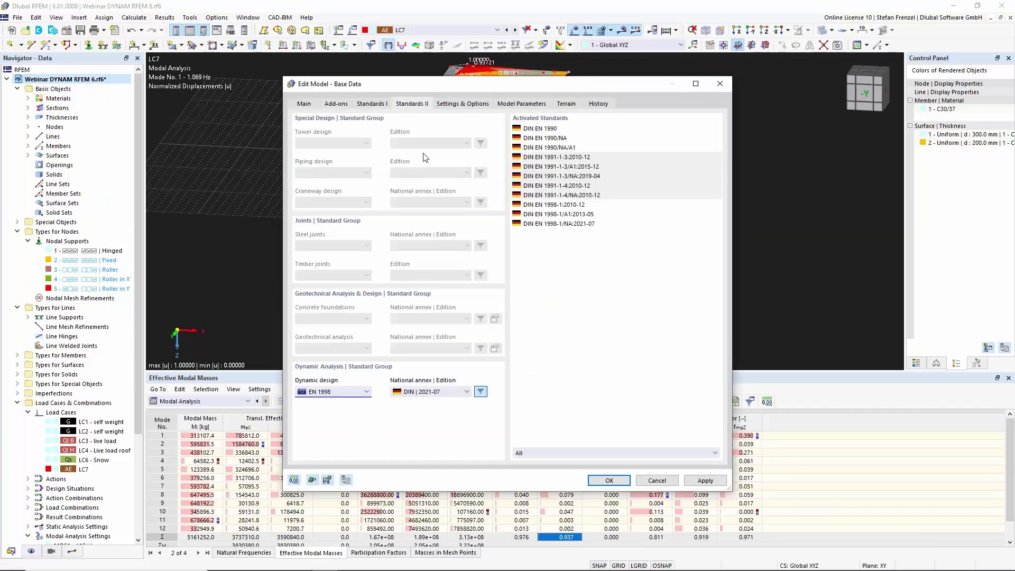
click(608, 480)
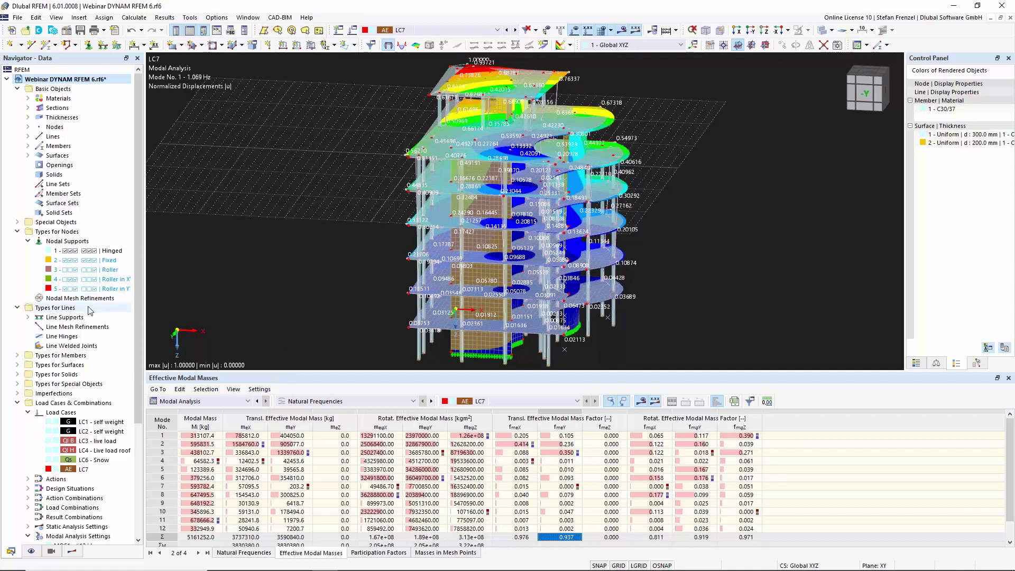
Expand the Dynamic Loads category of the model data to view its entries.
scroll(84, 317, down, 2)
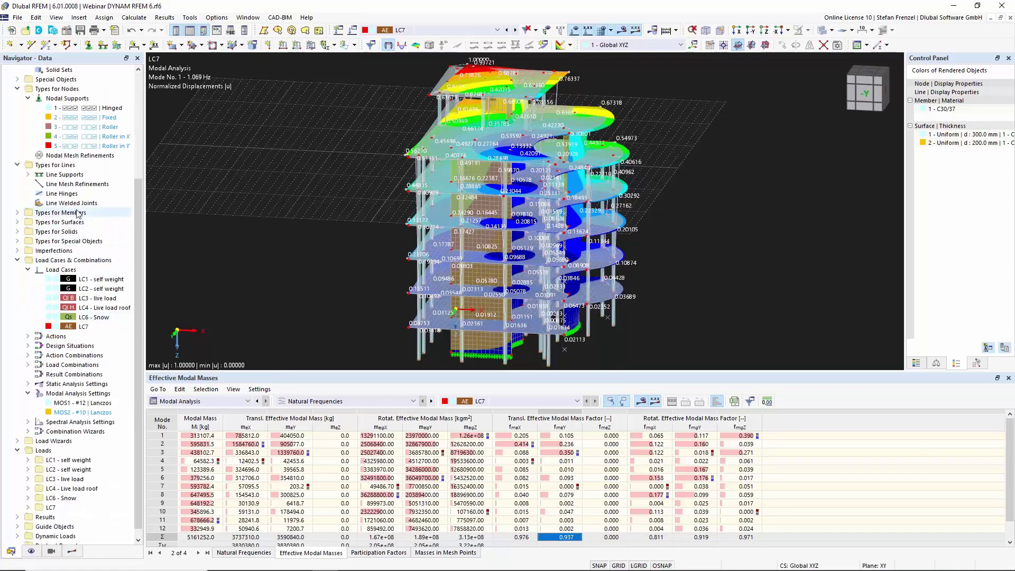
scroll(92, 319, down, 3)
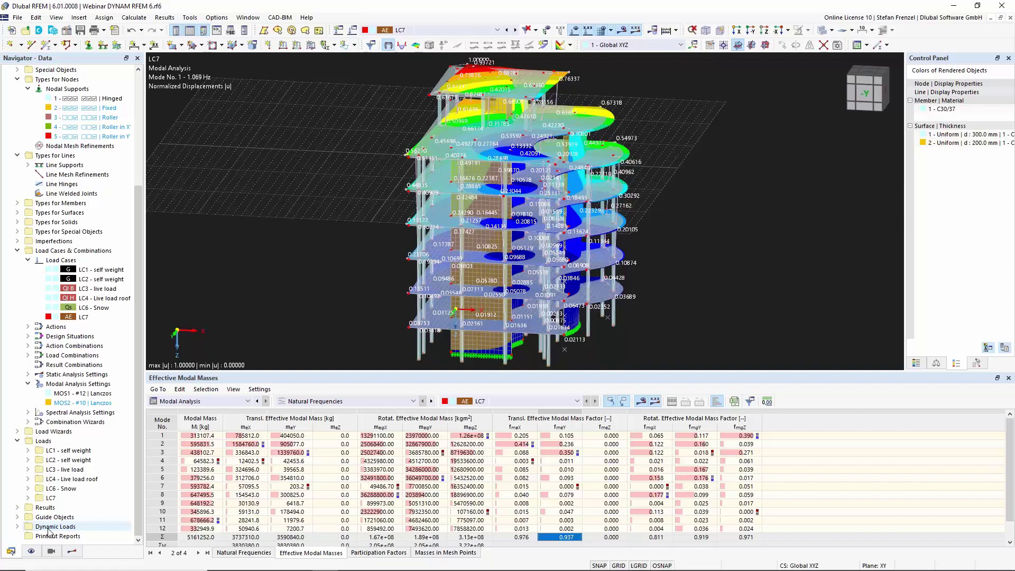
click(17, 527)
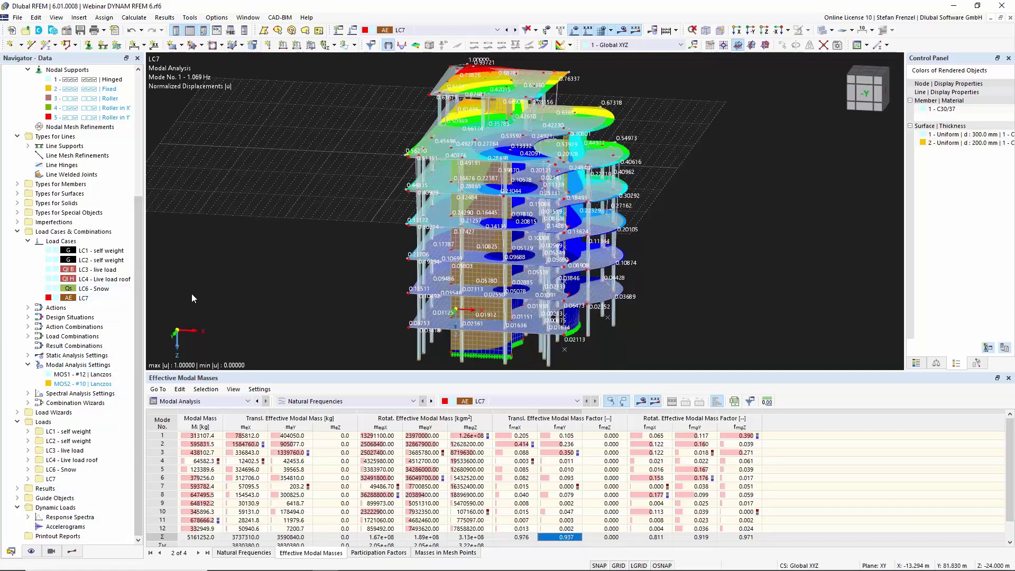
Add load case LC8 with analysis type Response Spectrum Analysis, keeping LC7 as the source of the imported modal analysis.
right_click(68, 245)
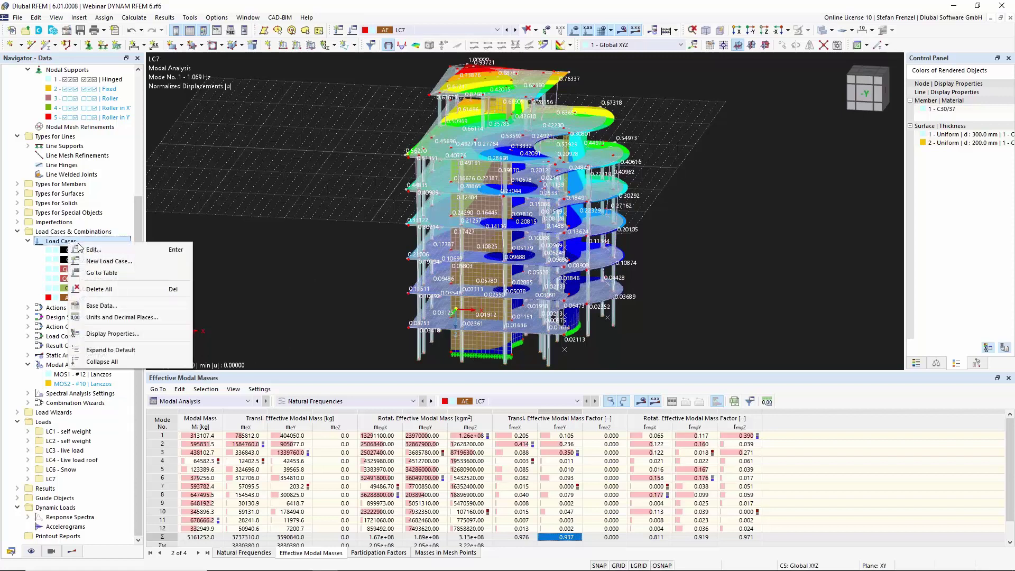
click(109, 250)
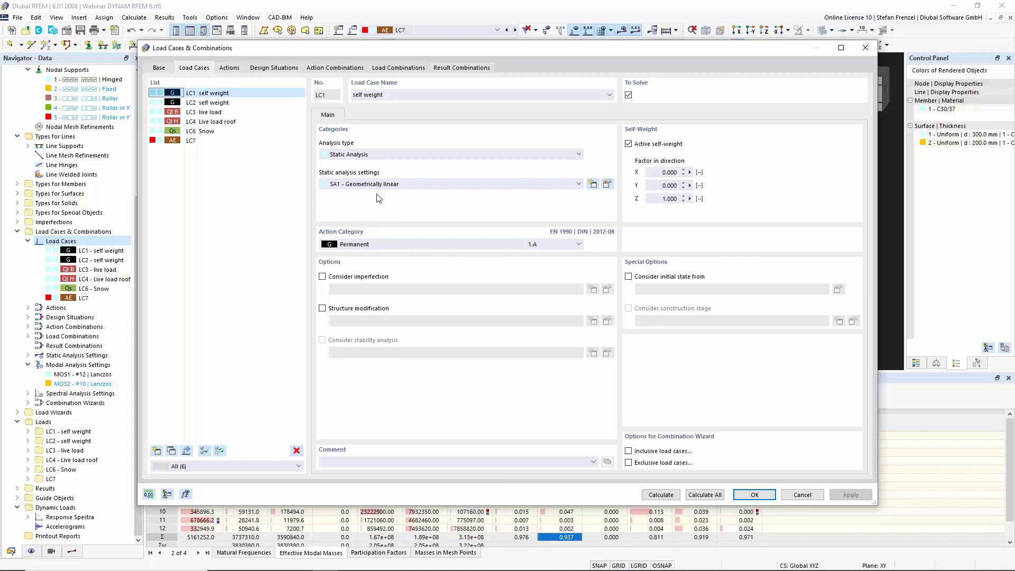
click(156, 450)
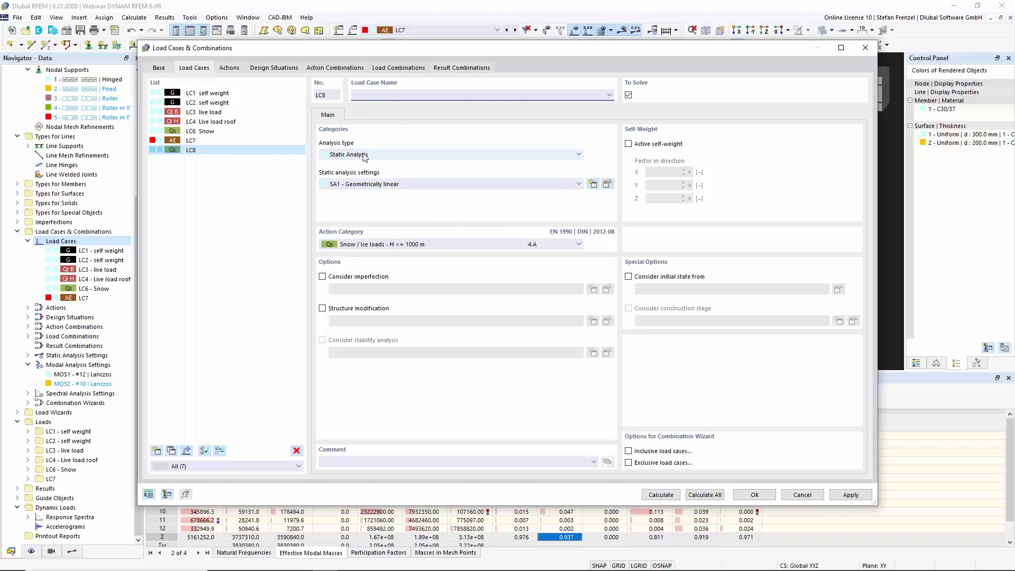
click(414, 155)
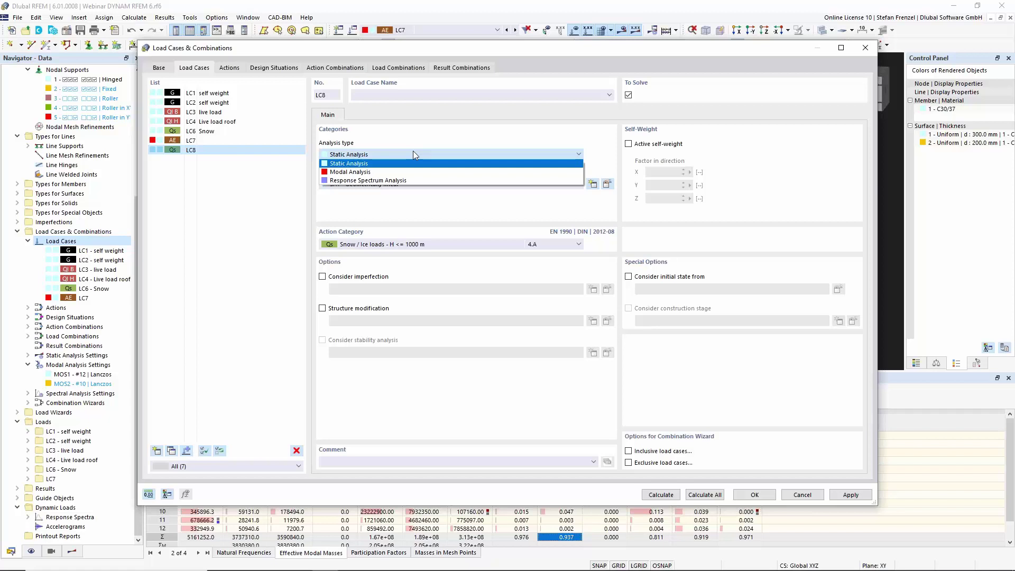
click(406, 180)
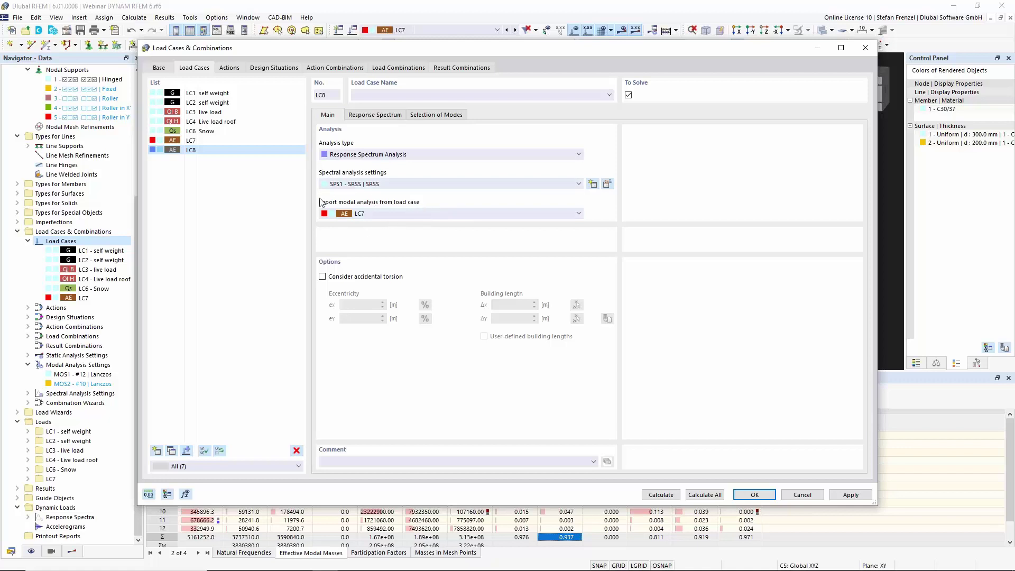
click(412, 212)
click(412, 211)
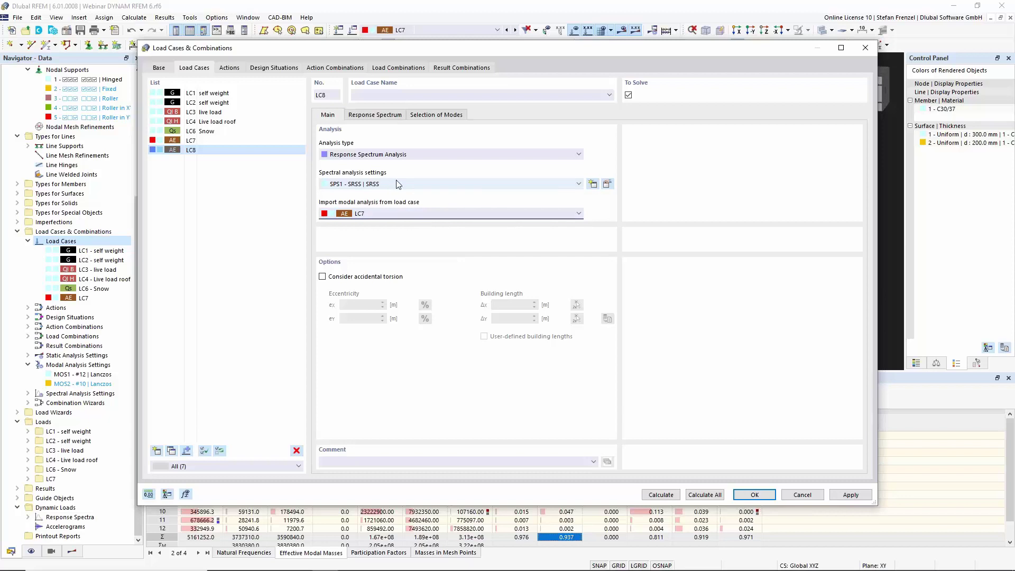
Open spectral analysis settings SPS1 for editing and keep SRSS as the combination rule for periodic responses.
click(607, 185)
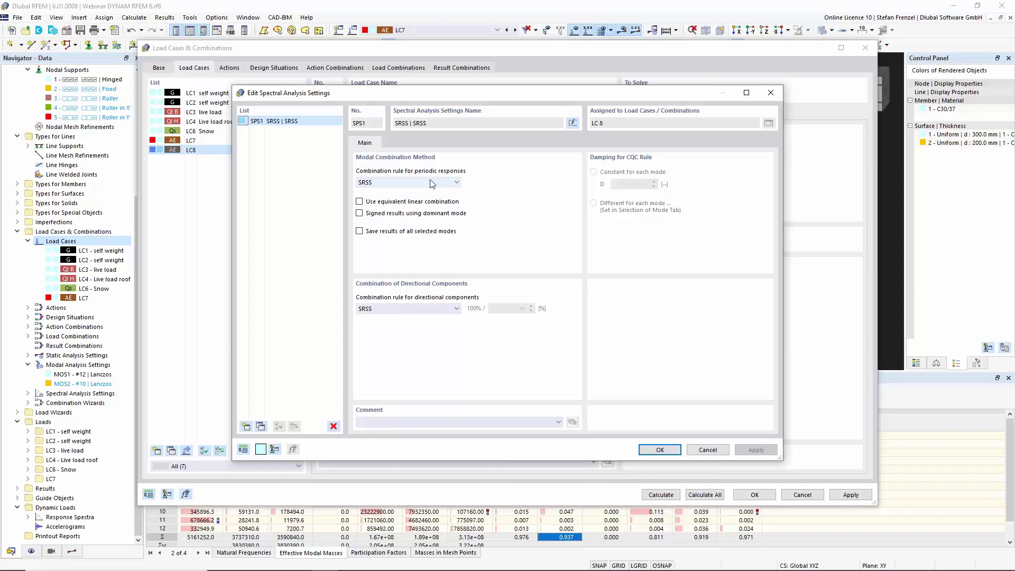
click(451, 182)
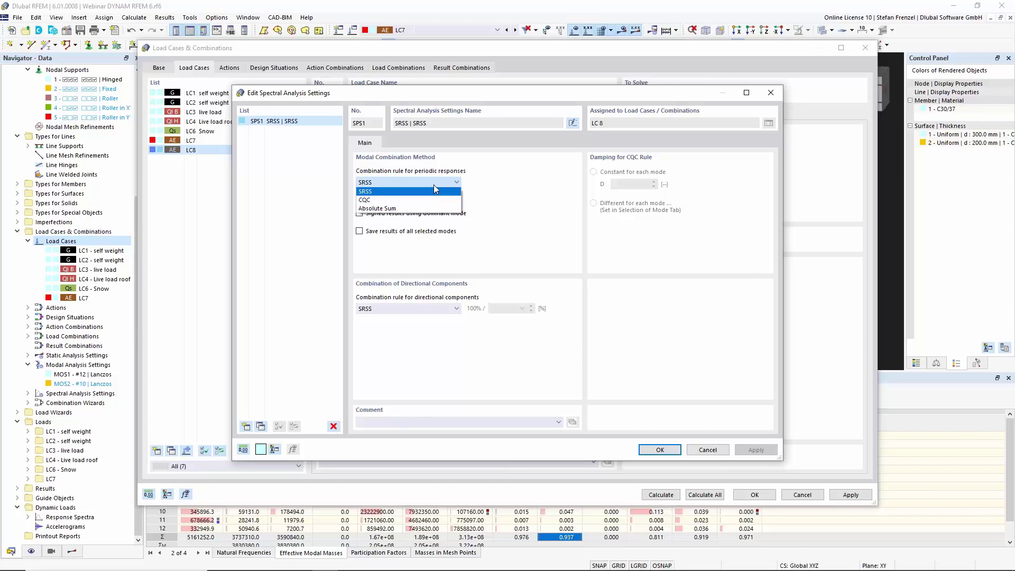
click(433, 191)
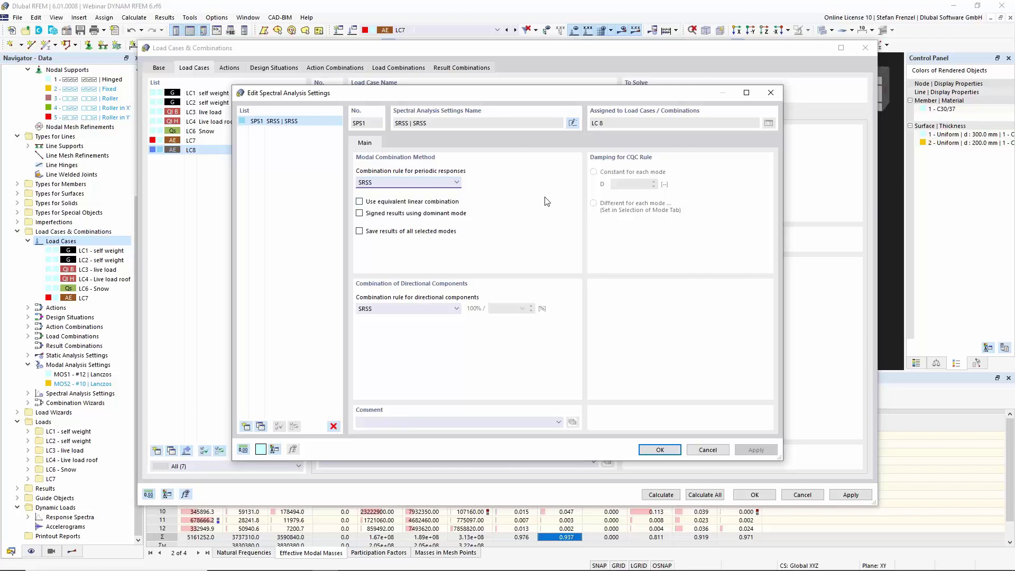
Try CQC as the combination rule for periodic responses and return the rule to SRSS.
click(460, 182)
click(417, 210)
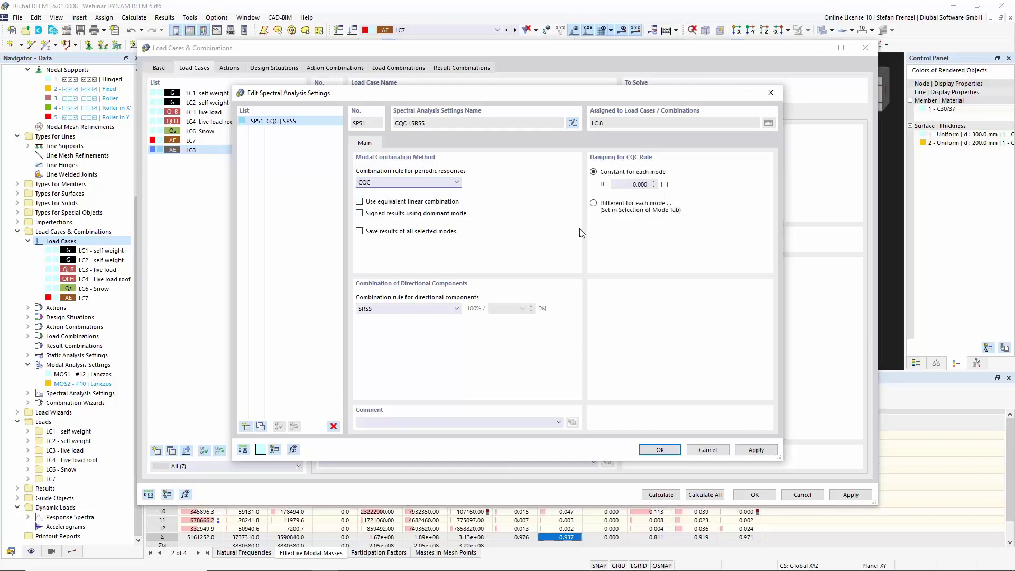
click(456, 183)
click(452, 193)
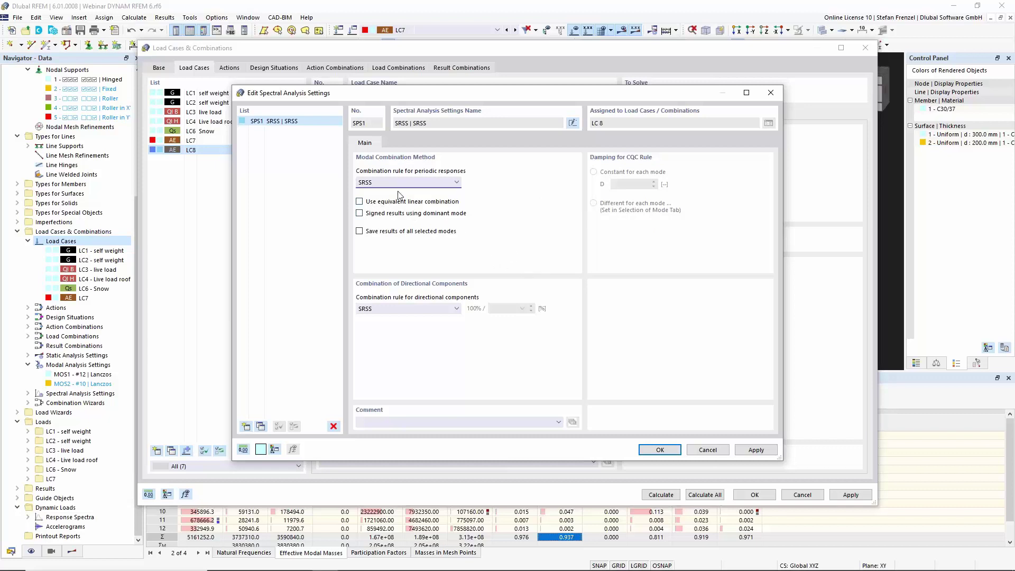
In SPS1, use equivalent linear combination, save results of all selected modes, combine directional components by Scaled Sum at 30 %, and accept.
click(365, 203)
click(358, 233)
click(446, 313)
click(447, 321)
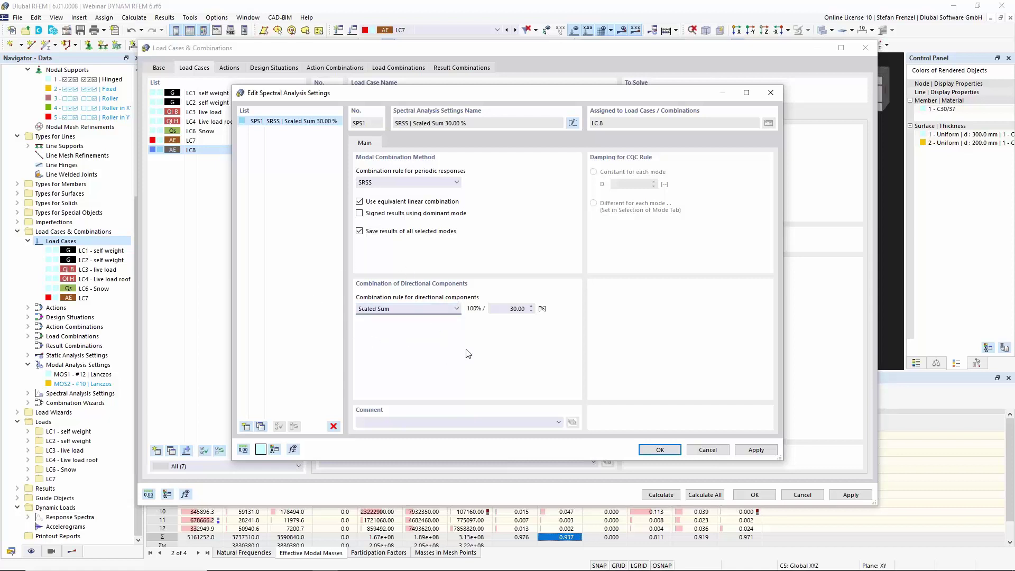
double_click(506, 311)
click(652, 452)
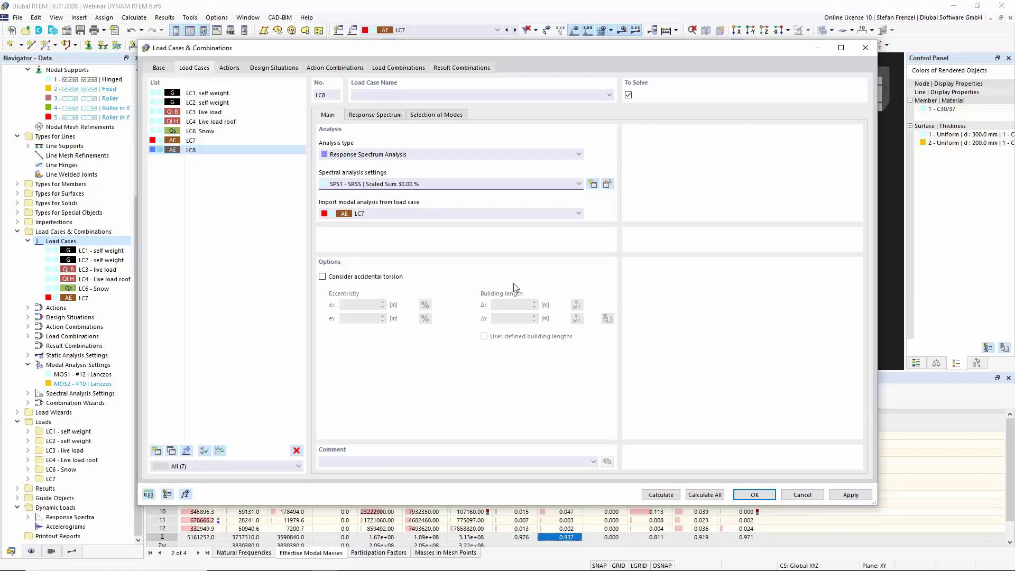
Try the accidental torsion option for LC8 and disable it again.
click(342, 275)
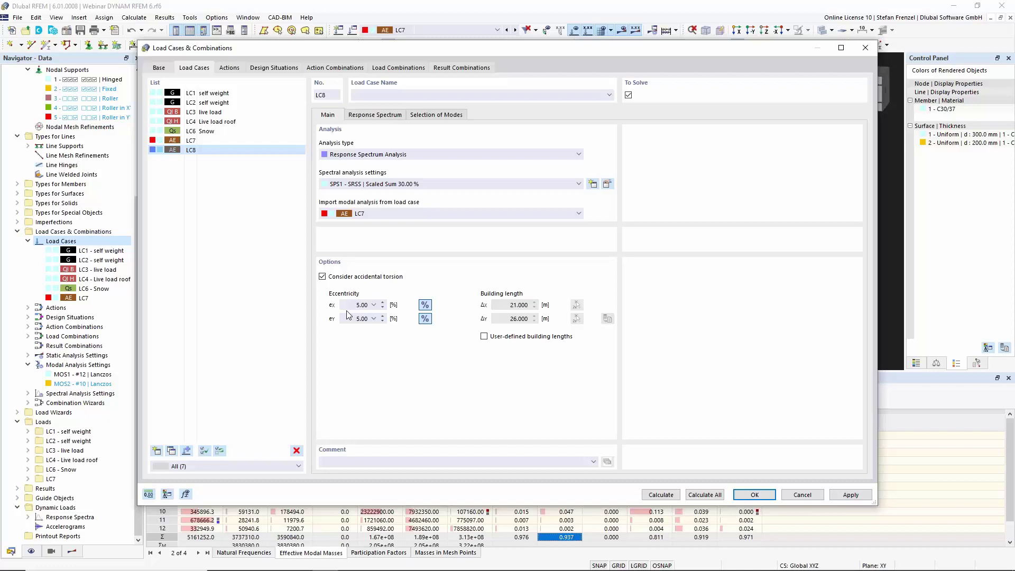
click(350, 277)
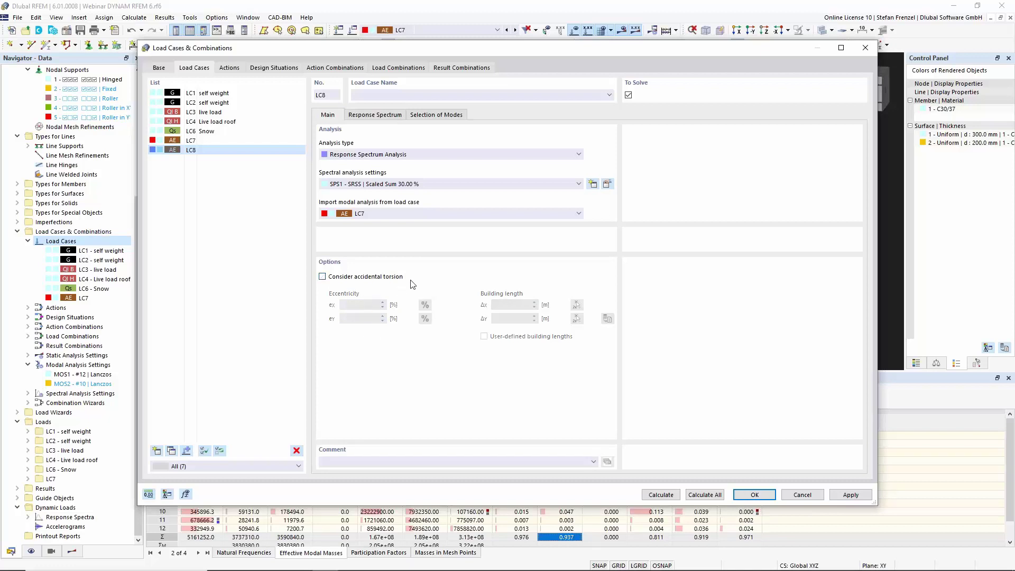
Assign response spectrum RS1 to load case LC8 in the X and Y directions.
click(380, 117)
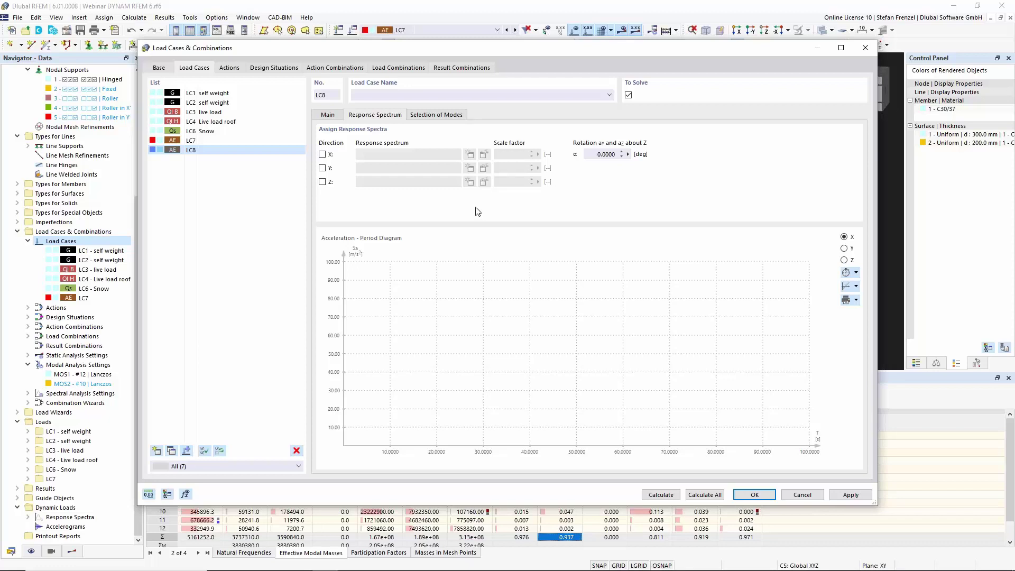
click(322, 155)
click(322, 168)
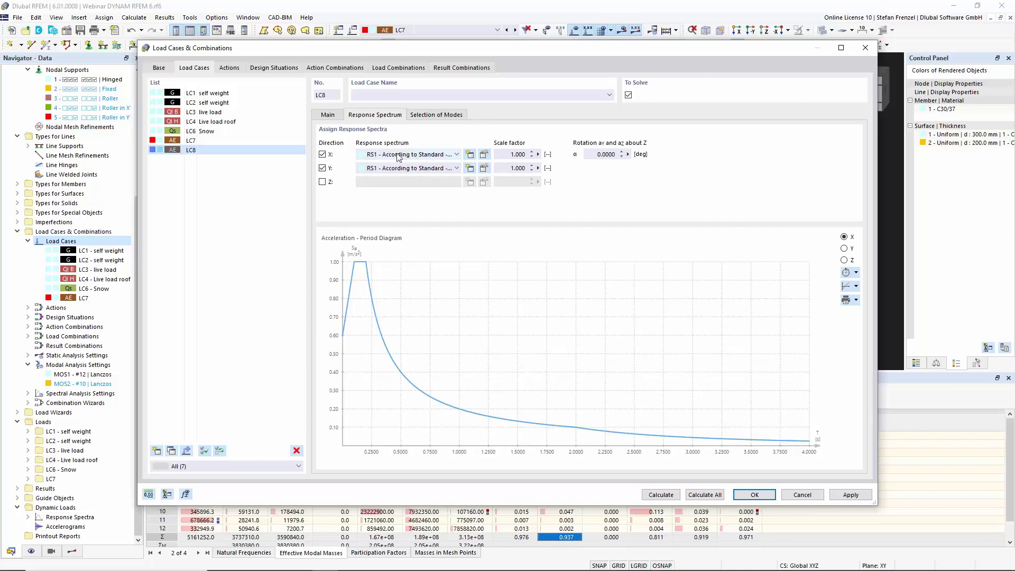
Open response spectrum RS1 for editing and try generating it from a new accelerogram defined from the library.
click(484, 154)
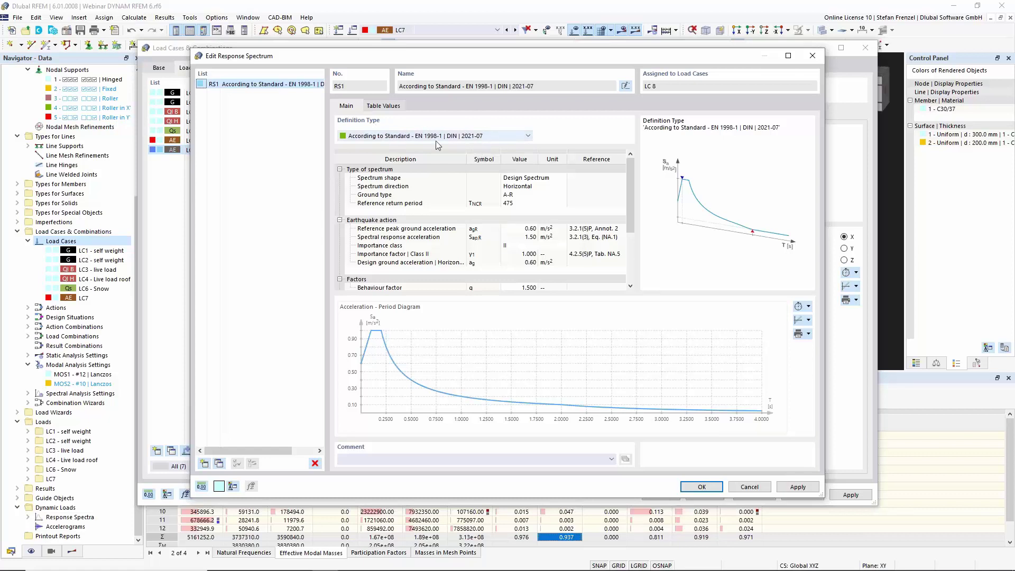
click(529, 136)
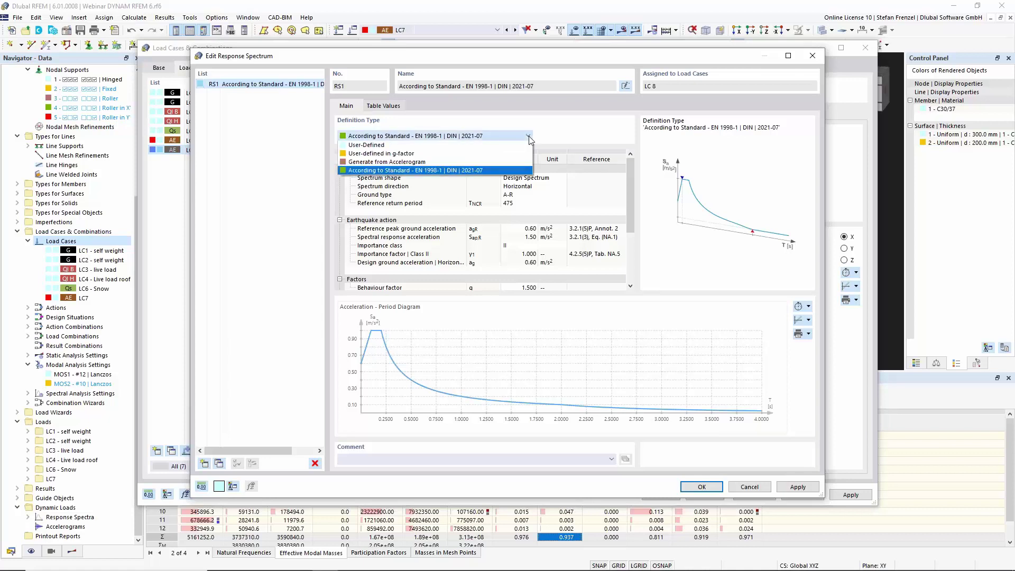
click(496, 163)
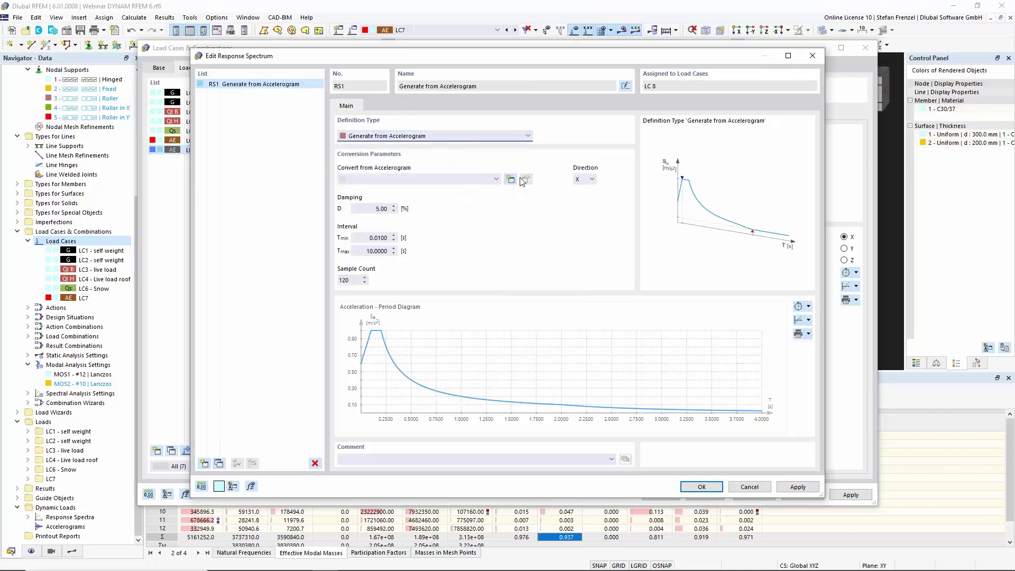
click(510, 181)
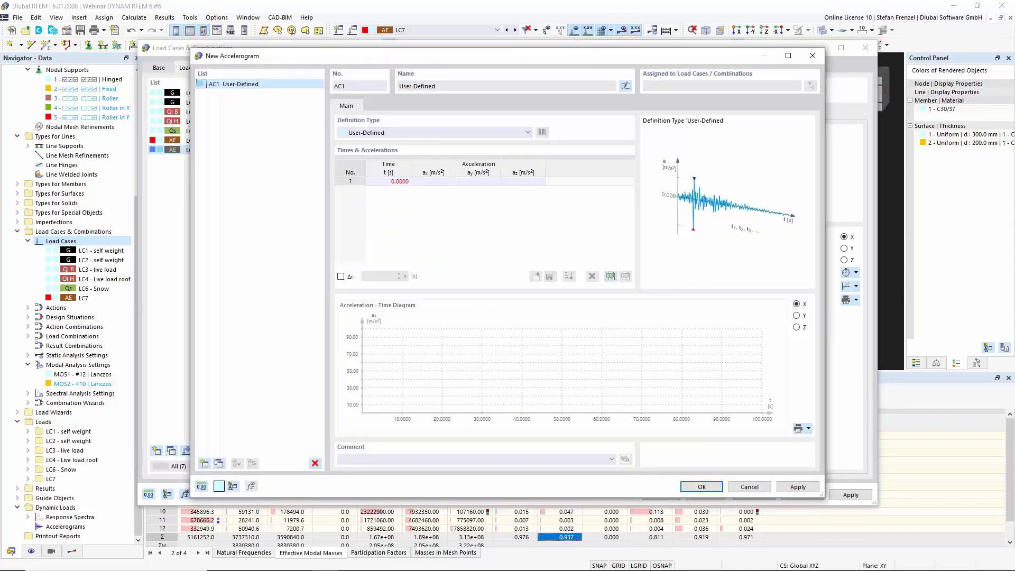
click(527, 132)
click(502, 148)
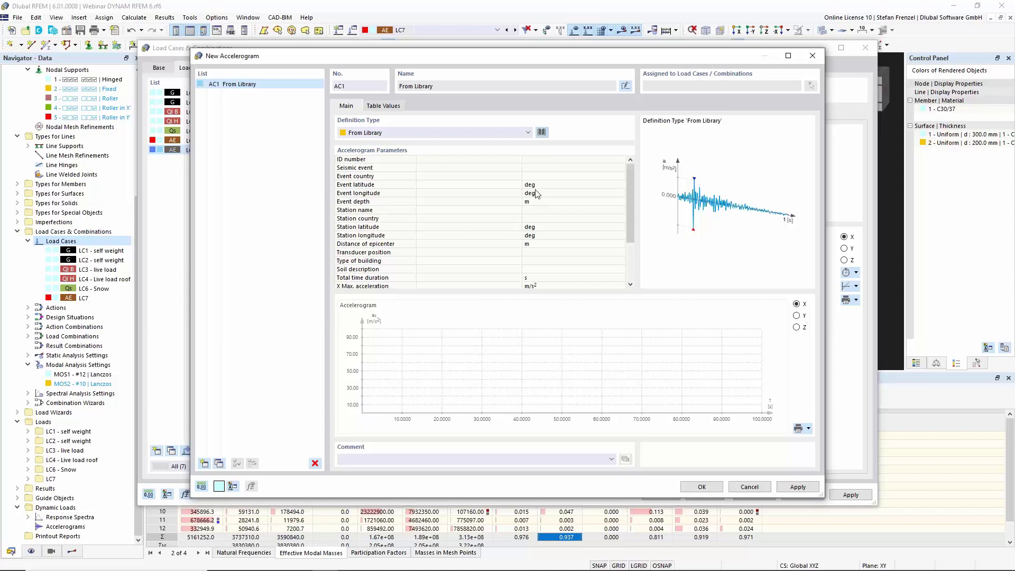
Look through the accelerogram library for Georgia, examine the Racha aftershock of 10 May 1991 at station Ambrolauri, and leave without accepting.
click(541, 132)
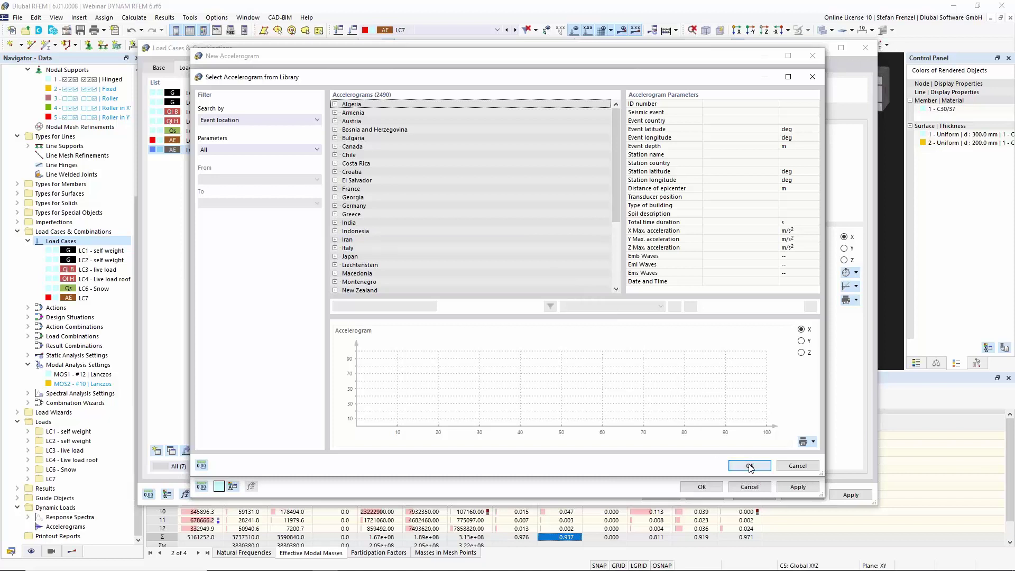
click(381, 196)
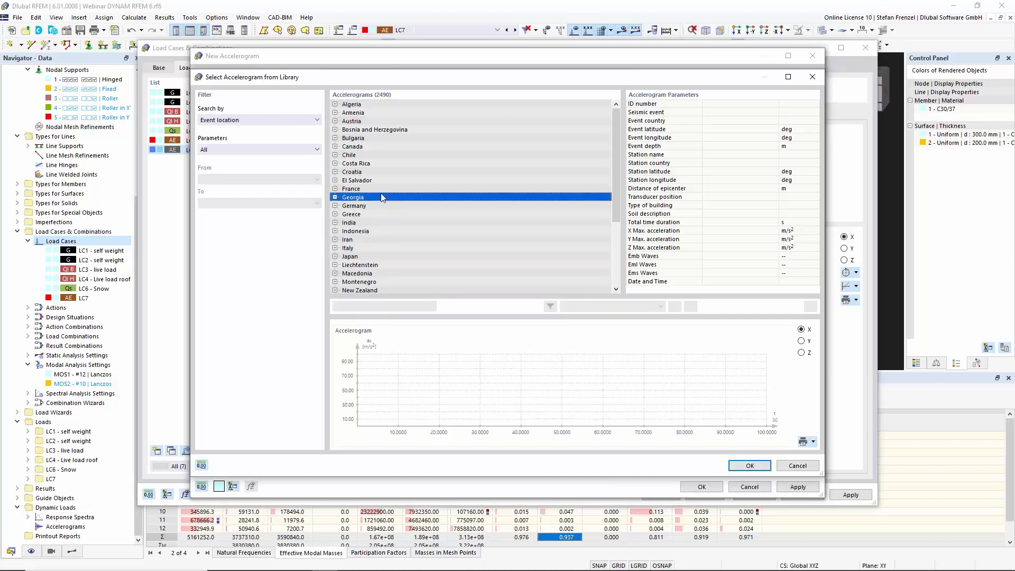
click(335, 197)
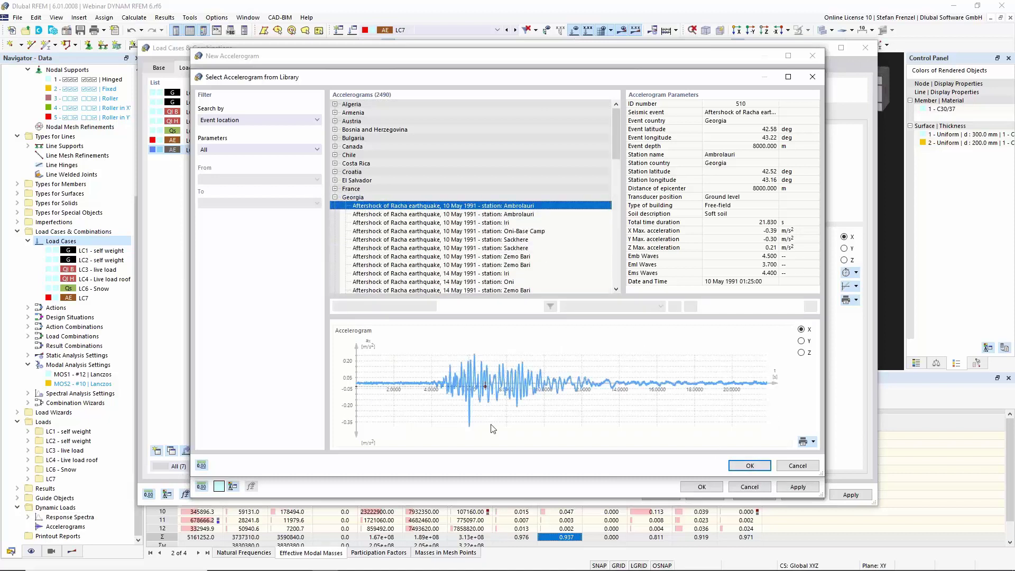
click(795, 466)
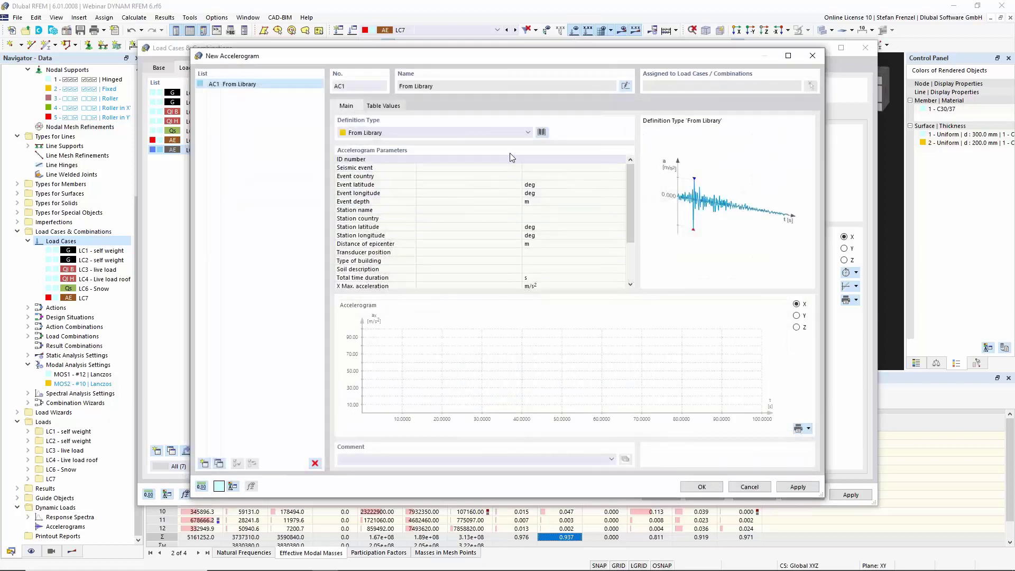
Discard the new accelerogram and return RS1 to the definition according to standard EN 1998-1 | DIN | 2021-07.
click(505, 132)
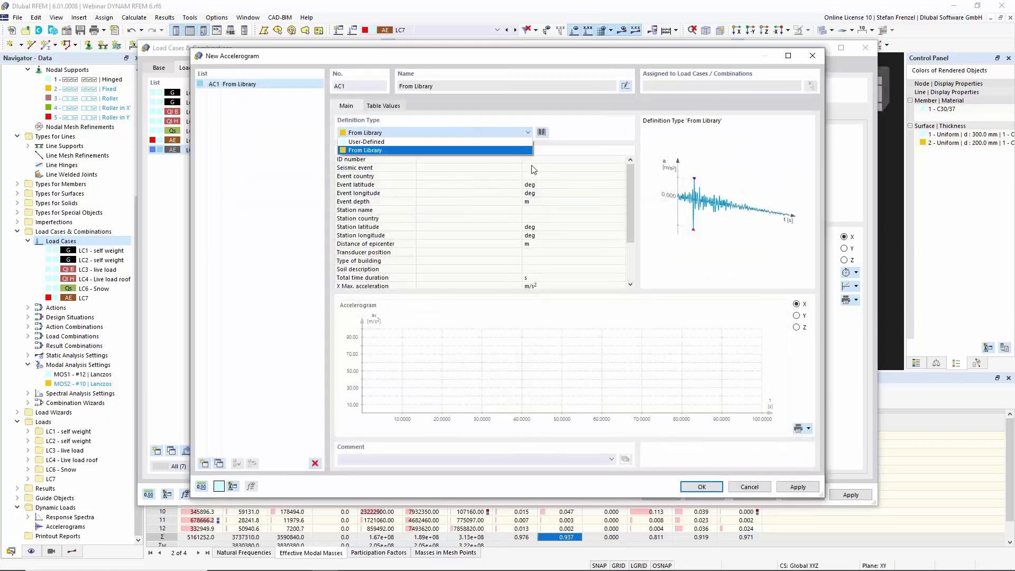
click(748, 488)
click(747, 489)
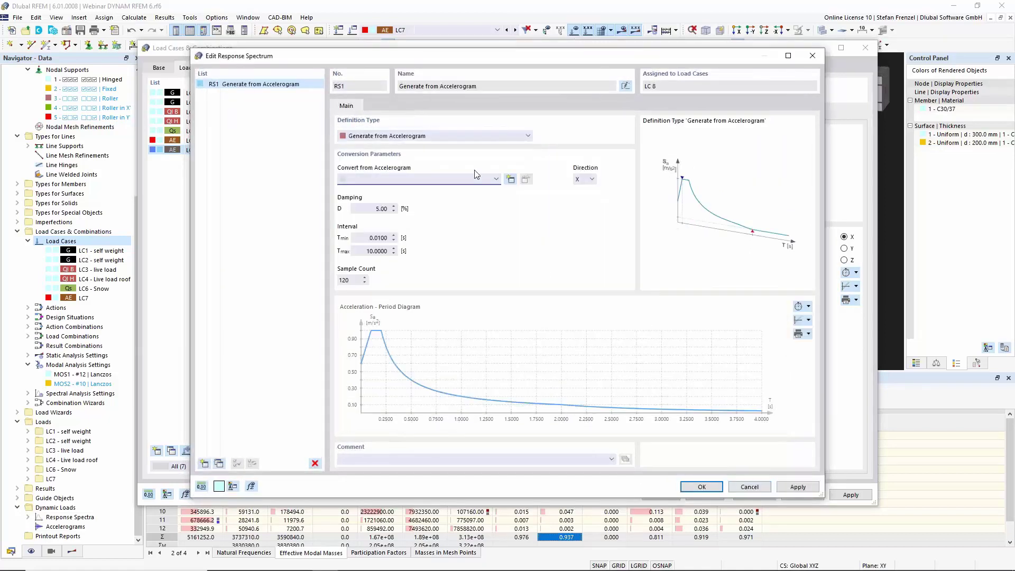
click(467, 136)
click(465, 170)
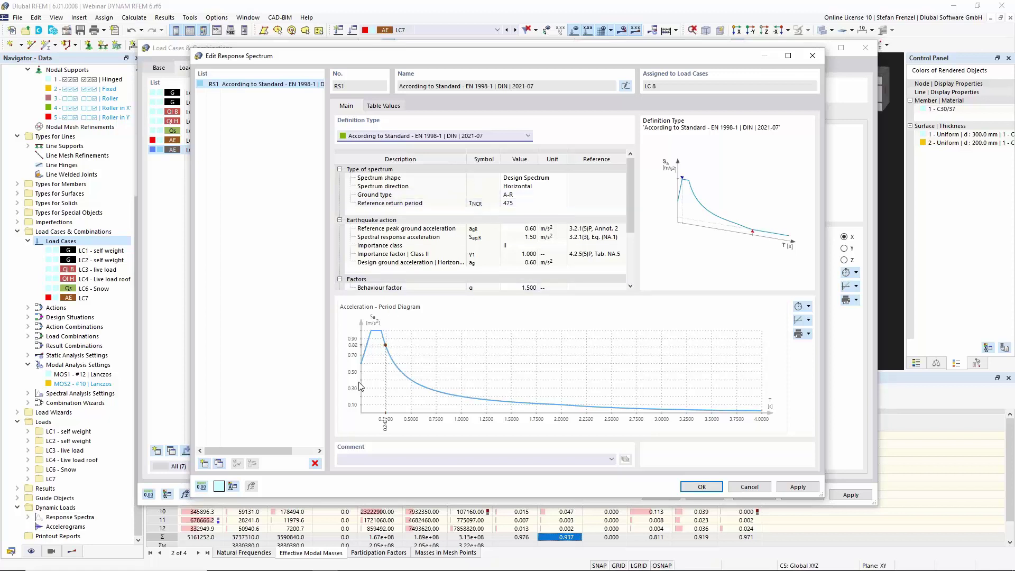
Switch to the Chrome browser, open dlubal.com and set the website language to English.
mouse_move(228, 568)
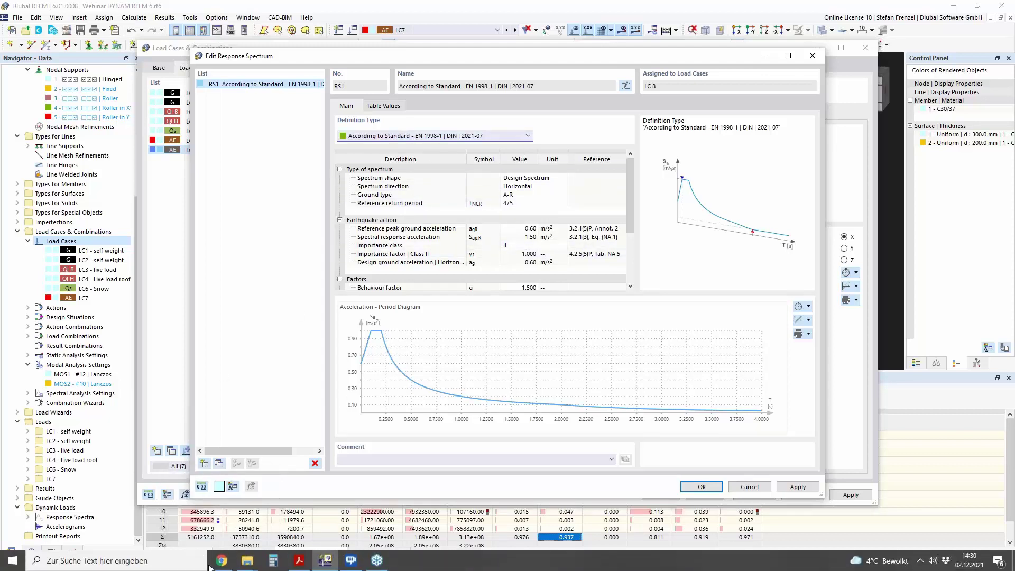
click(221, 561)
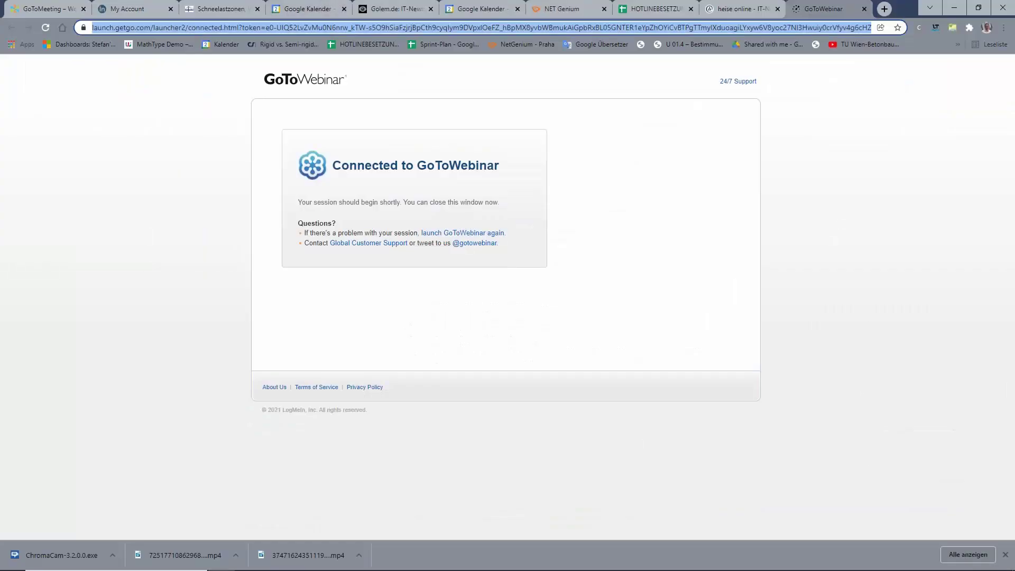
text(dlub)
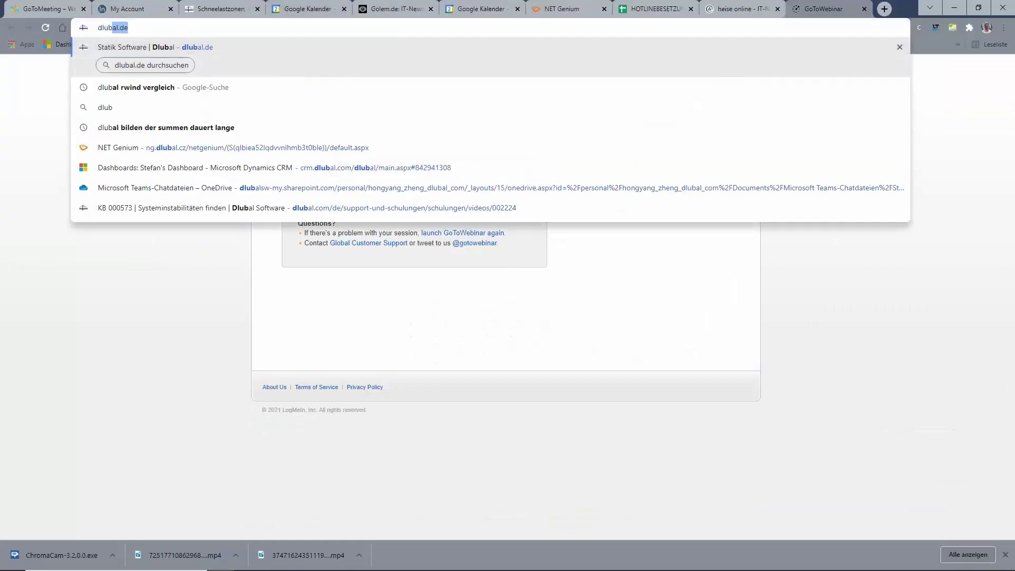
text(al.com)
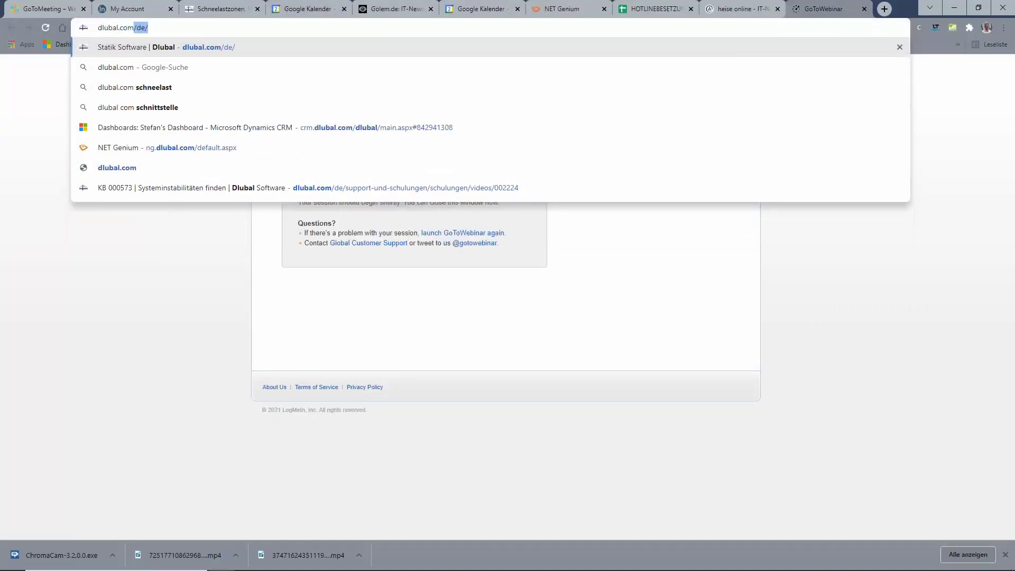
key(Return)
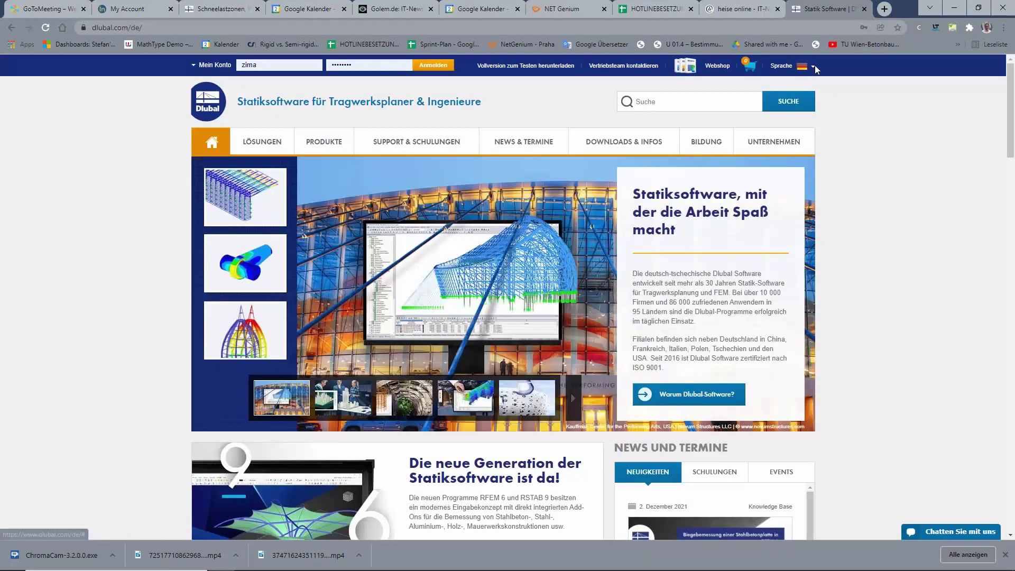
mouse_move(816, 68)
click(787, 102)
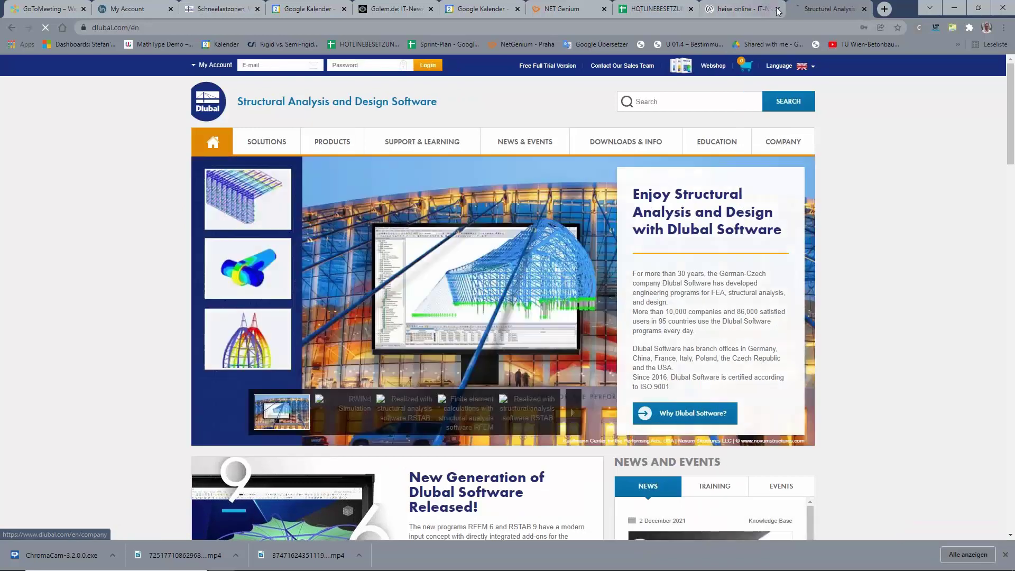
Close the heise online and Golem.de pages and open Dlubal's online service Snow Load, Wind Speed, and Seismic Load Maps.
click(776, 9)
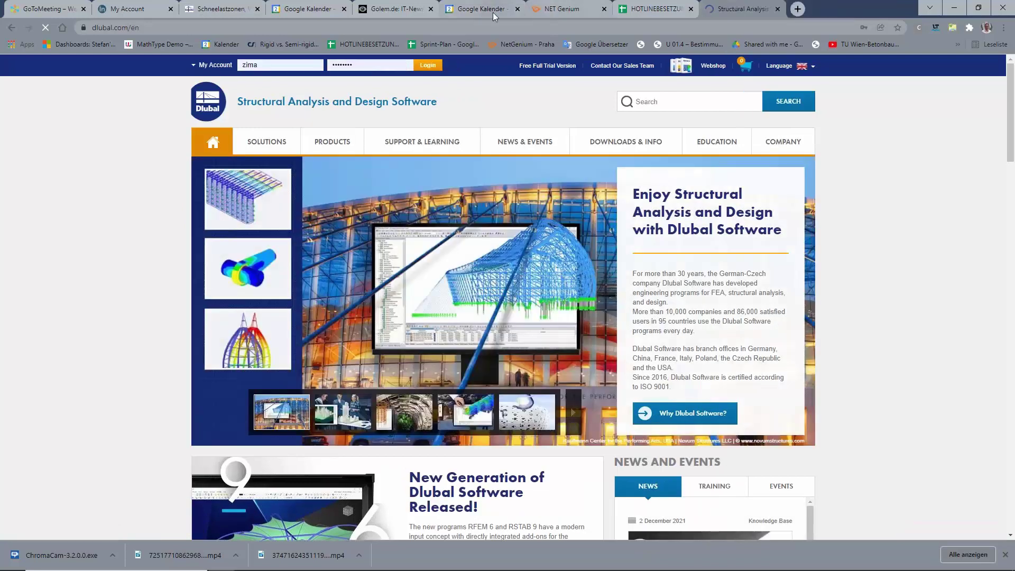
click(431, 9)
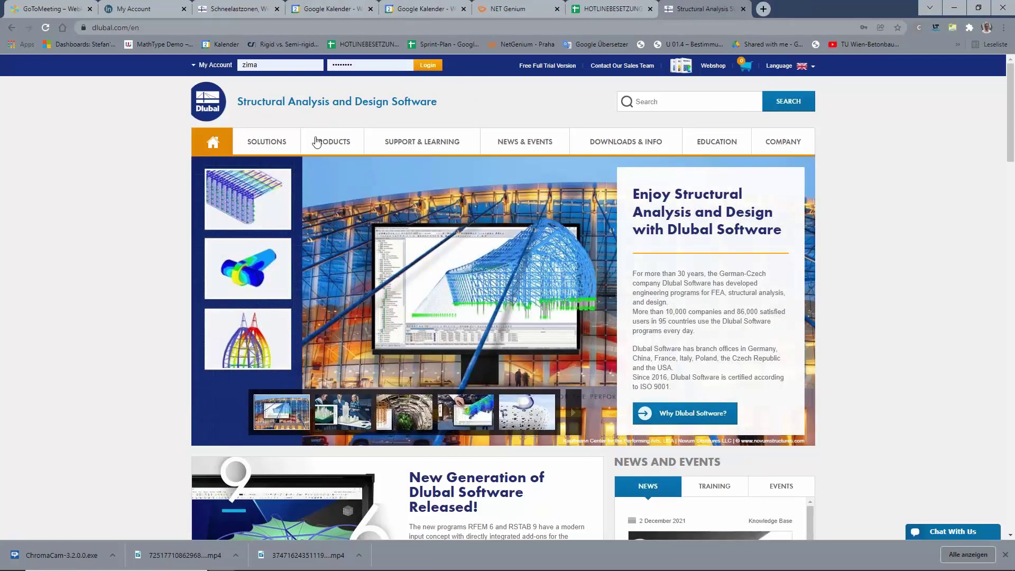
mouse_move(389, 145)
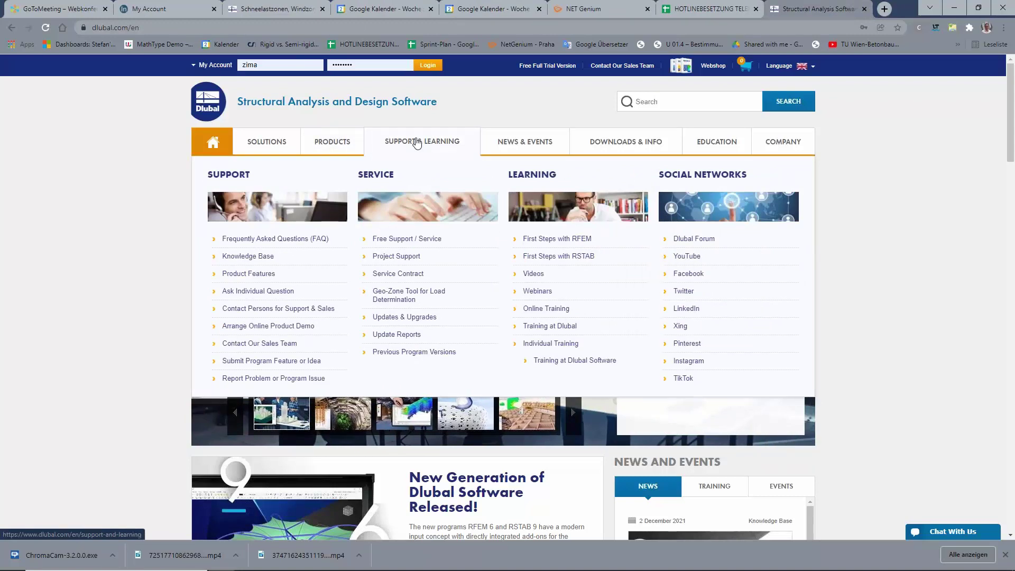
mouse_move(288, 141)
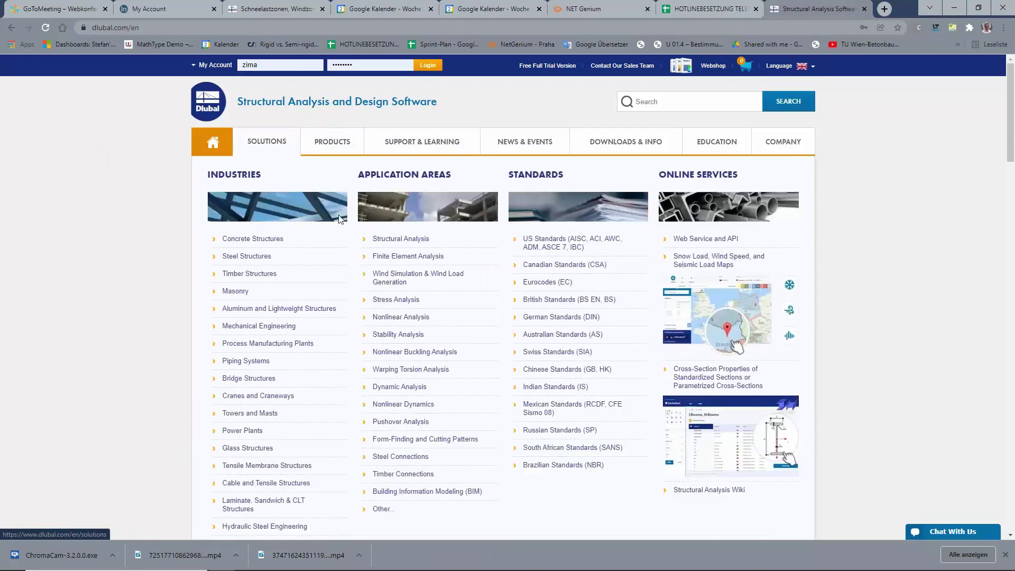
click(717, 260)
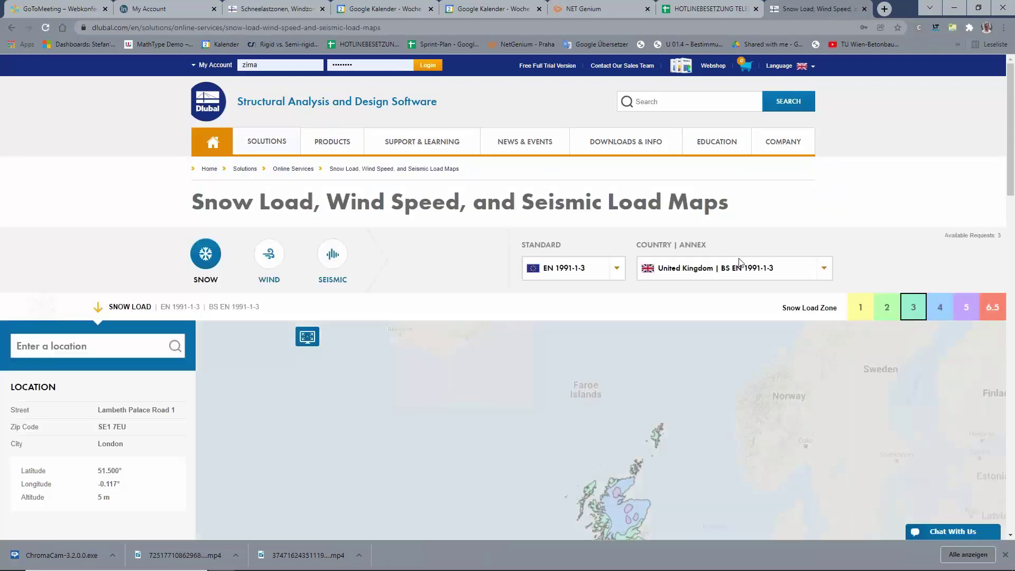
Show the seismic load map for the current location instead of the snow load map.
scroll(496, 222, down, 5)
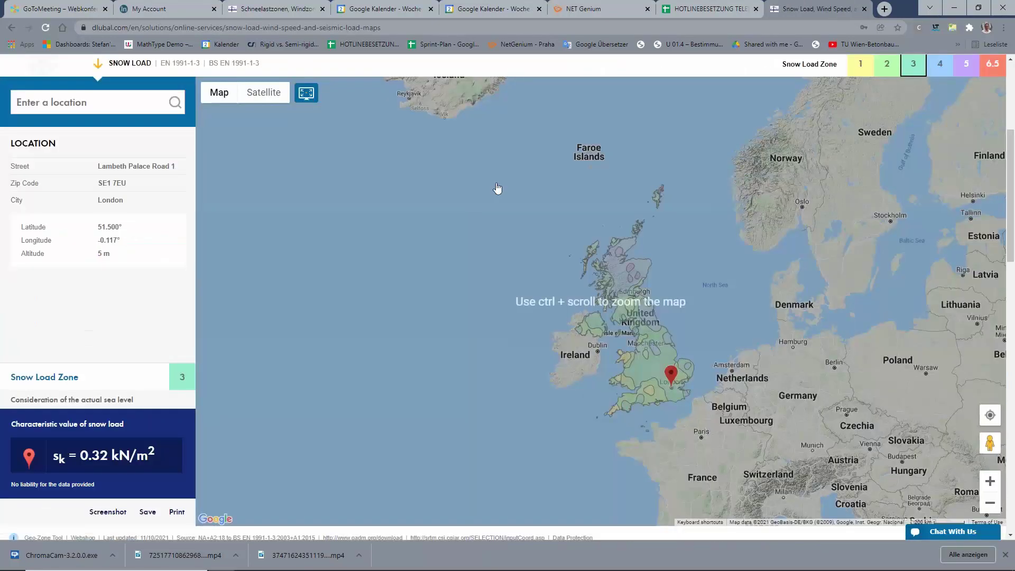
scroll(540, 132, up, 2)
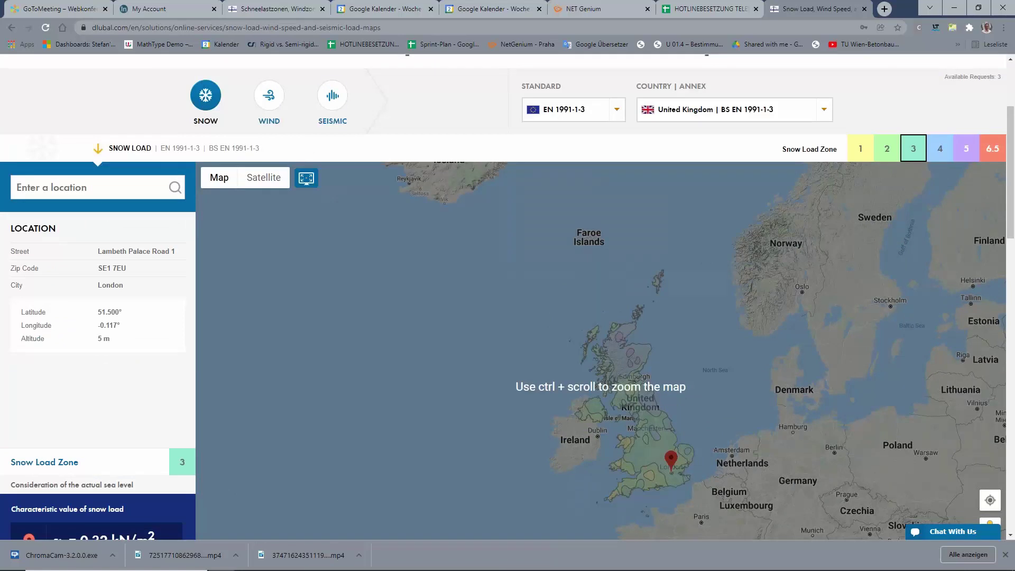
click(332, 95)
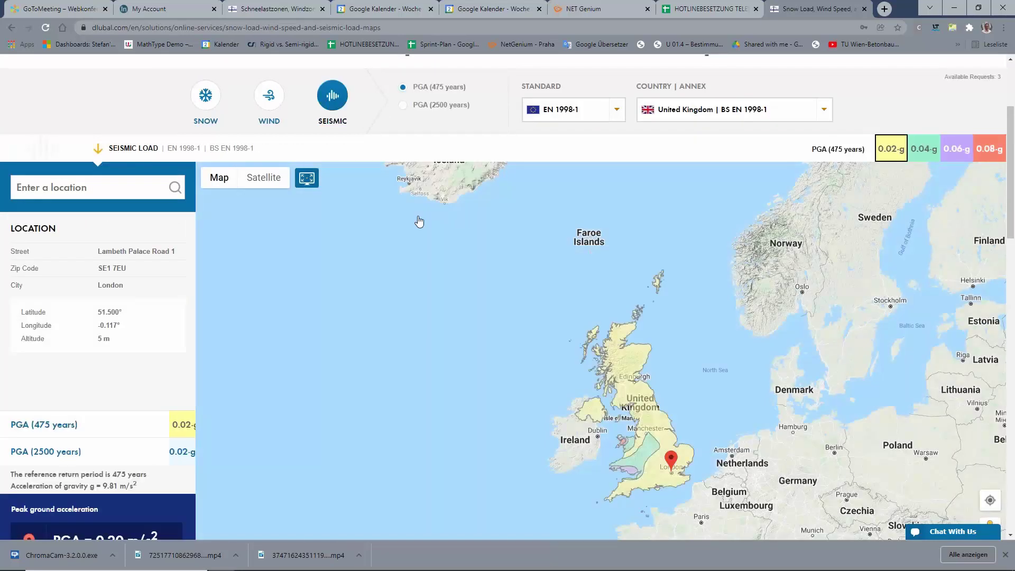
scroll(419, 222, down, 2)
scroll(419, 233, up, 3)
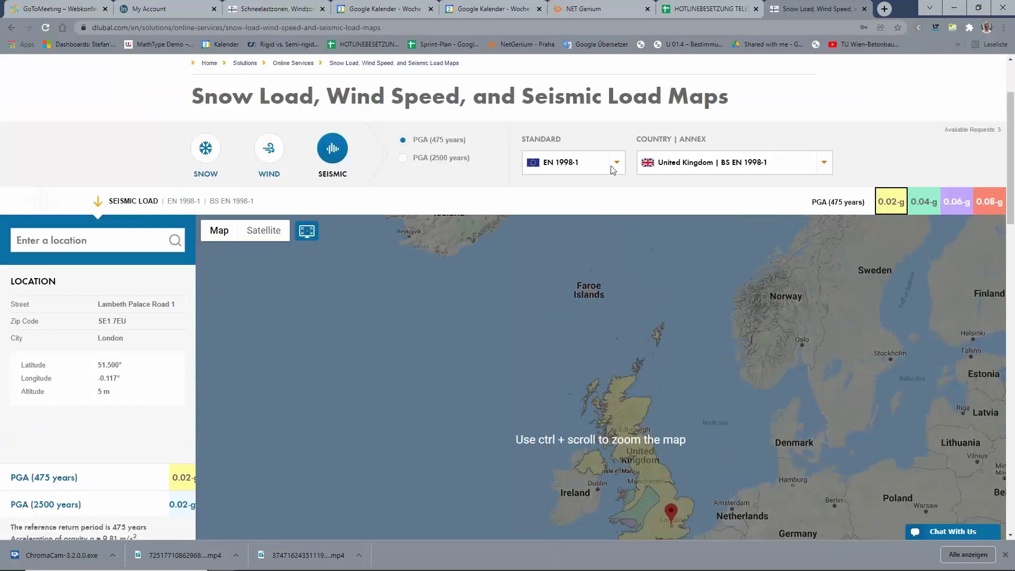
Look through the national annexes available for EN 1998-1 in the seismic load maps.
click(709, 173)
scroll(702, 370, down, 1)
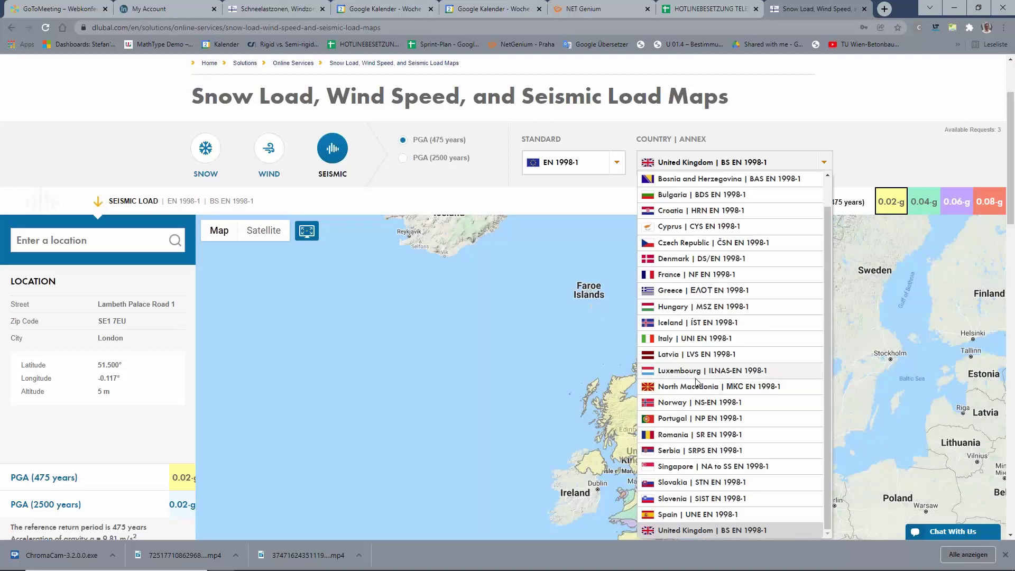
scroll(693, 381, up, 1)
scroll(684, 383, down, 1)
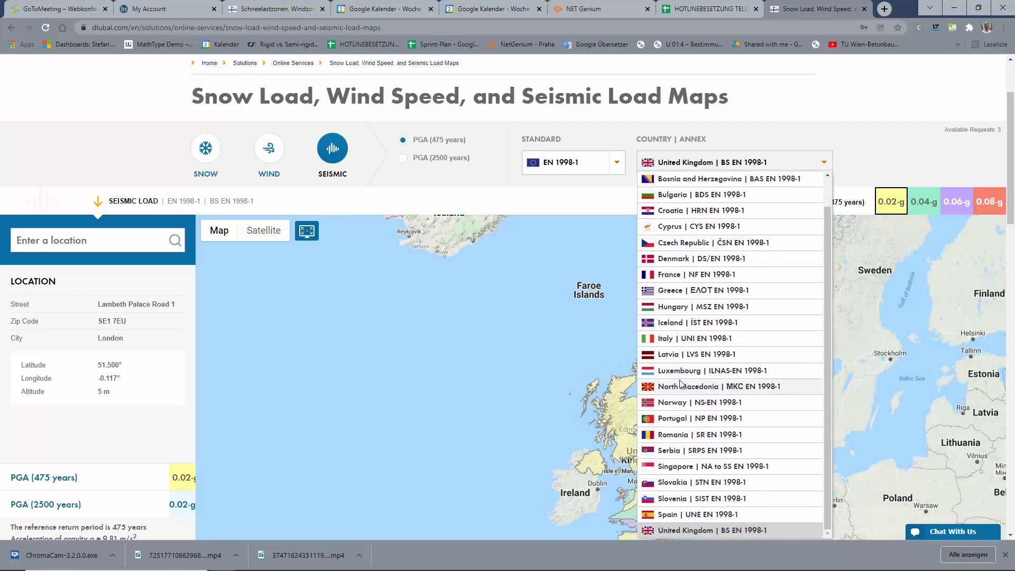
click(600, 170)
click(600, 170)
click(698, 166)
click(698, 167)
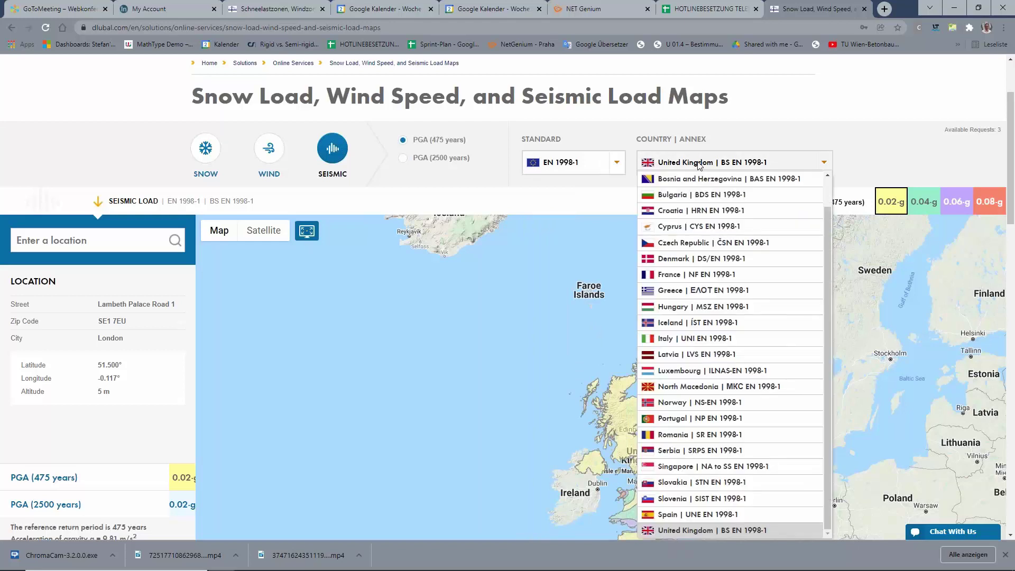
drag(827, 268, 842, 214)
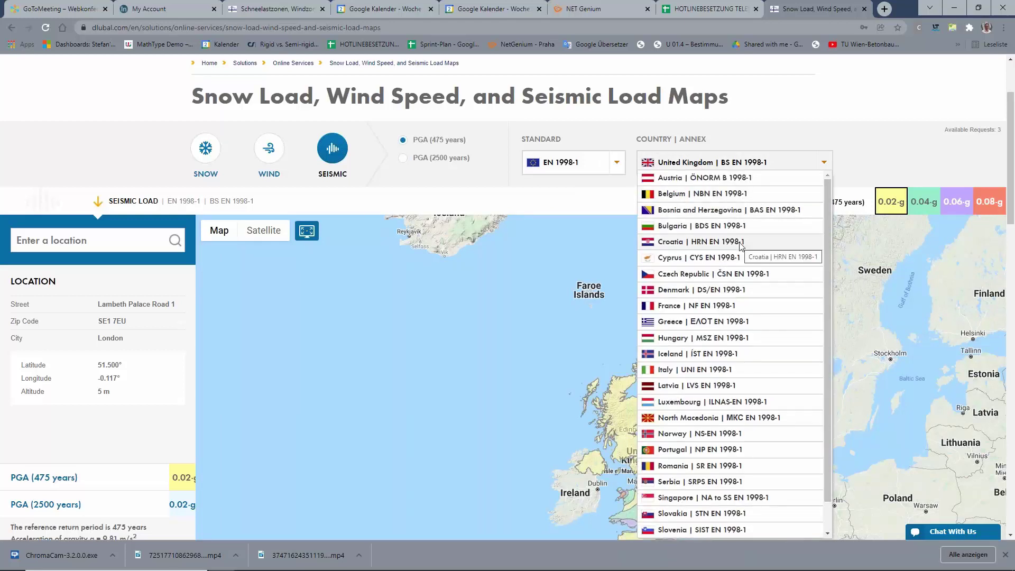
scroll(740, 246, up, 2)
scroll(782, 370, down, 1)
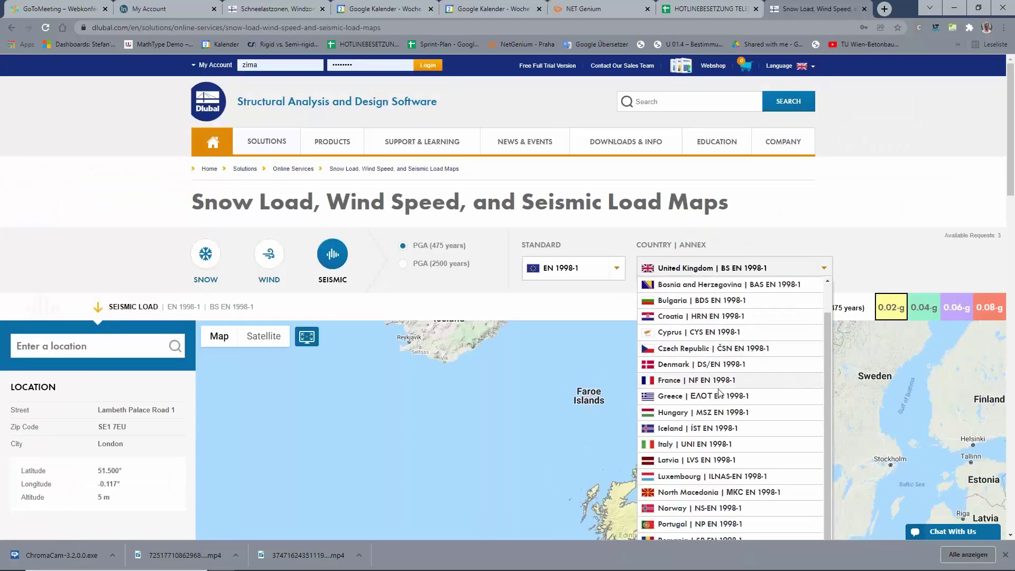
scroll(792, 370, down, 6)
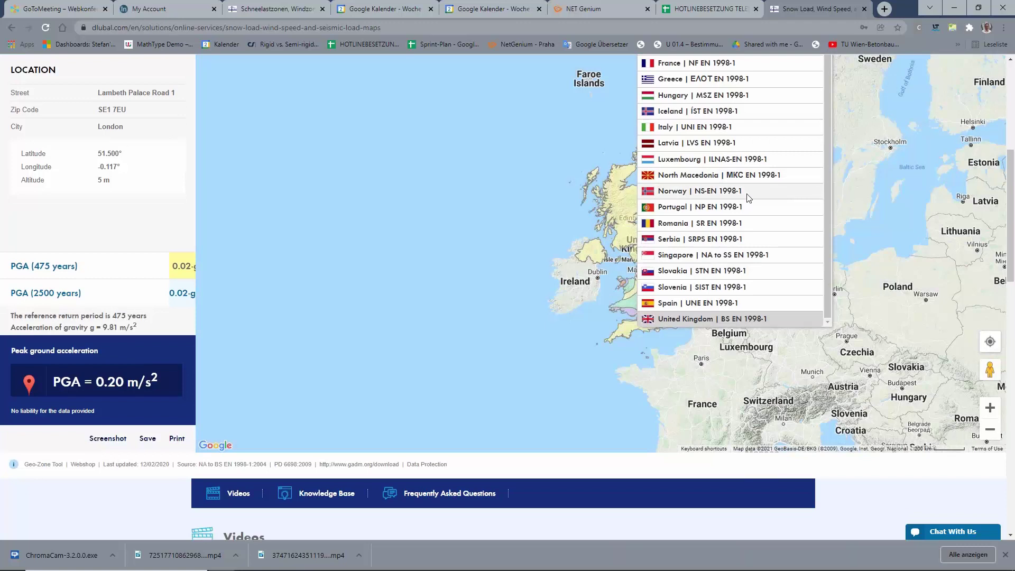
scroll(750, 211, up, 1)
scroll(687, 211, up, 3)
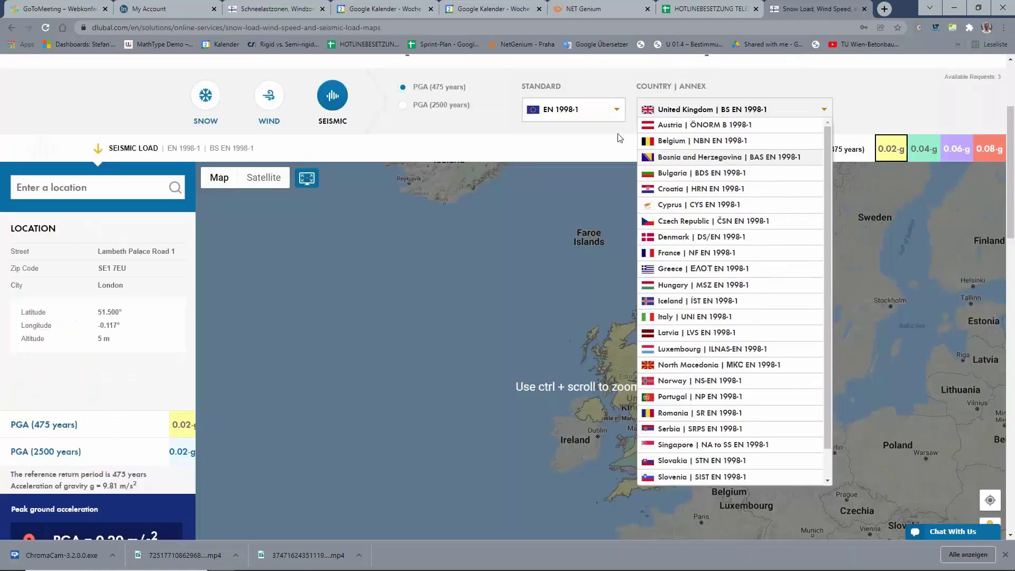
Browse the available seismic standards and show the DIN 4149 seismic zone map for Germany.
click(617, 110)
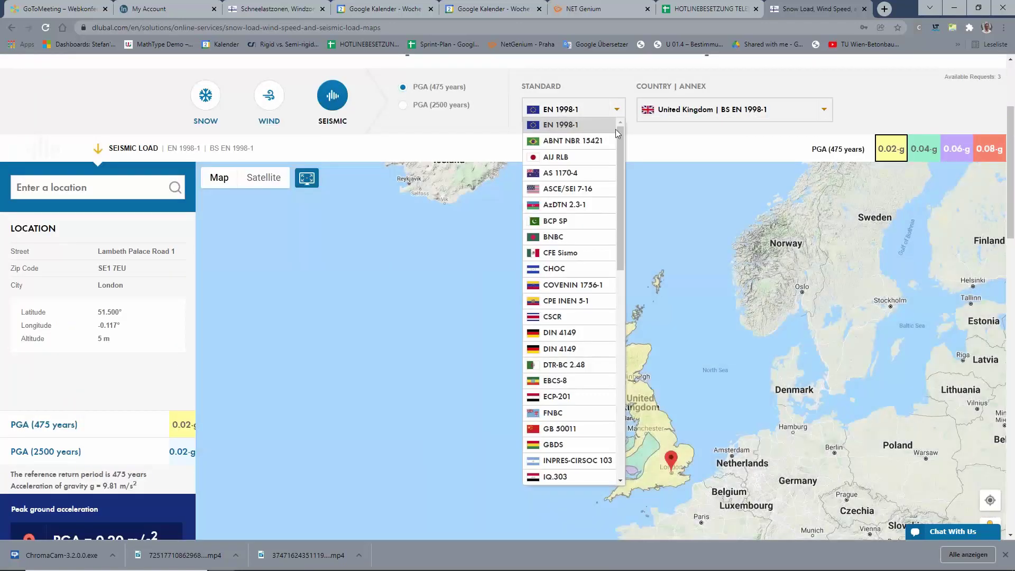
scroll(620, 237, down, 4)
drag(630, 255, 612, 172)
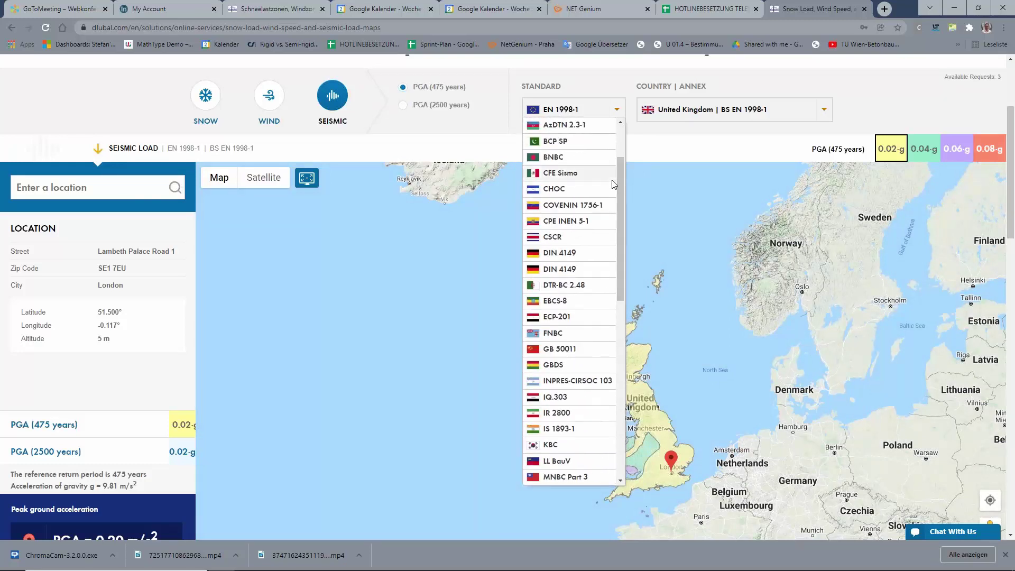
click(571, 254)
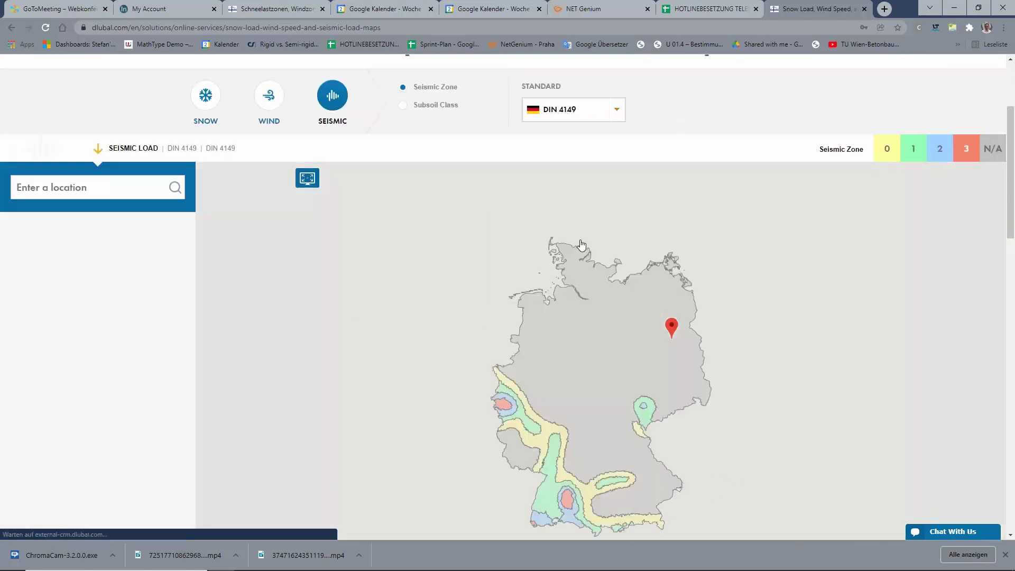
Set the map's standard back to EN 1998-1 with the German annex and examine the ground acceleration data for the marked location.
click(606, 115)
click(555, 124)
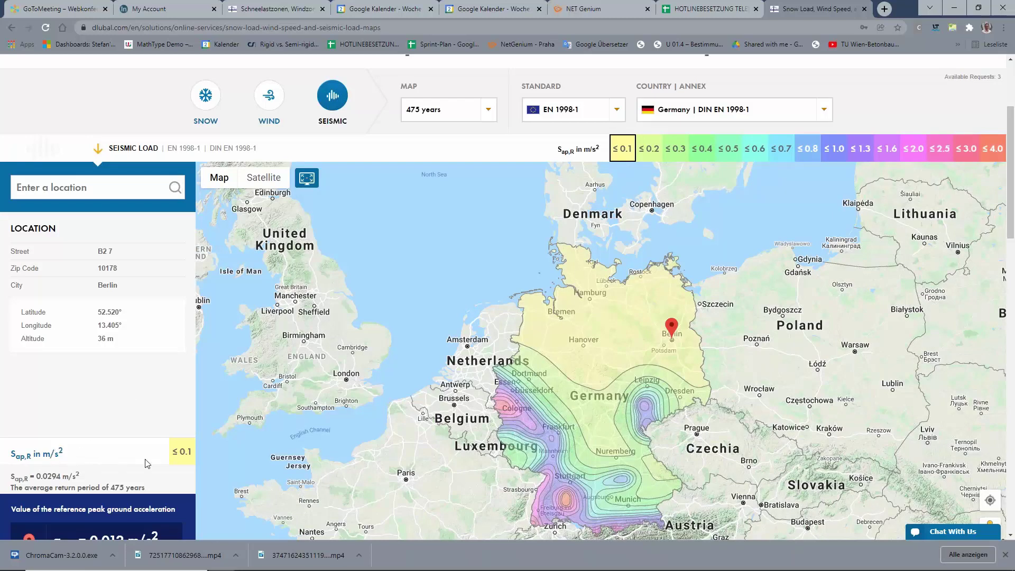
scroll(79, 339, down, 3)
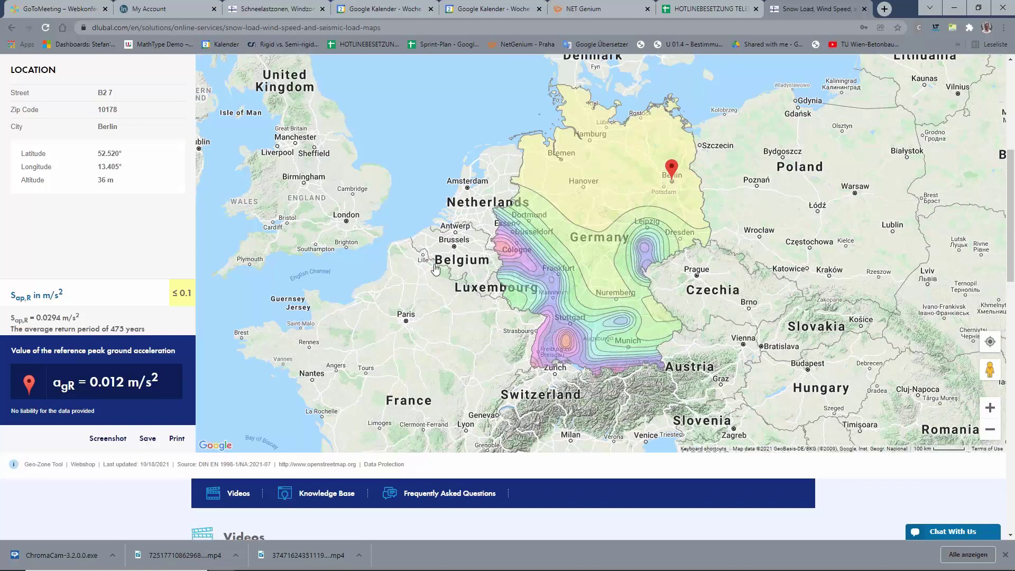
scroll(254, 202, up, 2)
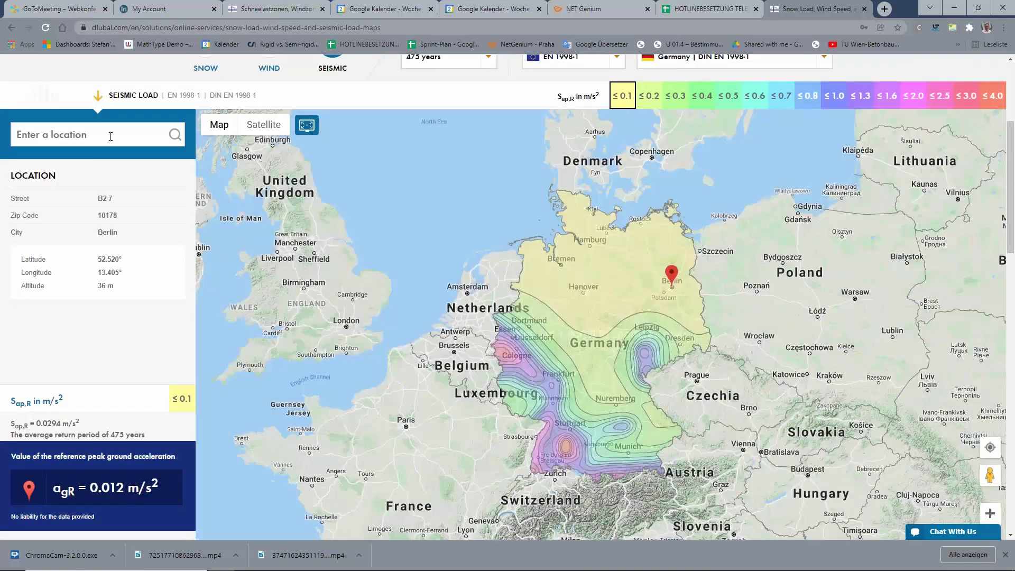
click(111, 136)
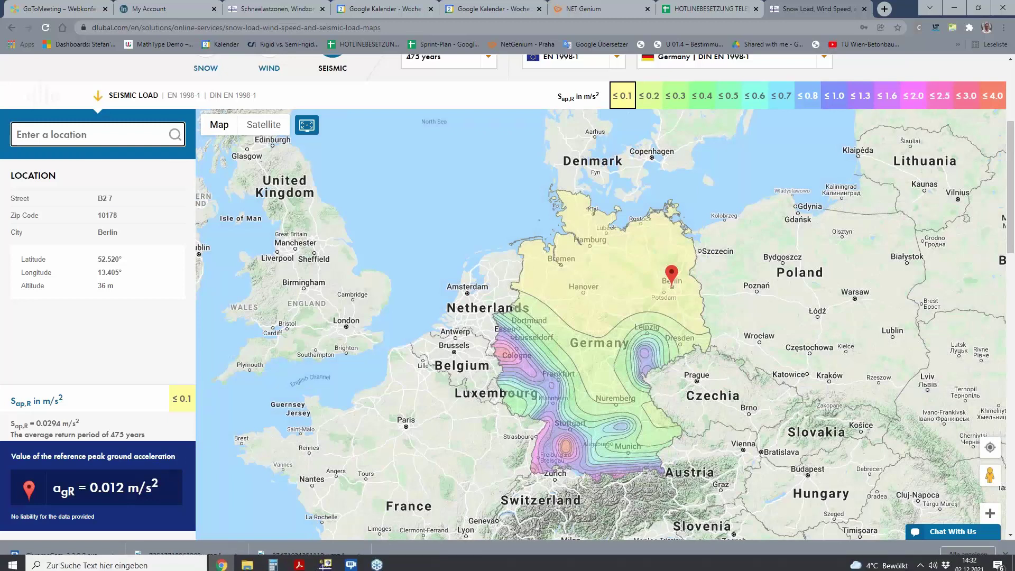
Switch back to RFEM, set the ground type of response spectrum RS1 to C-T and accept the spectrum.
click(326, 561)
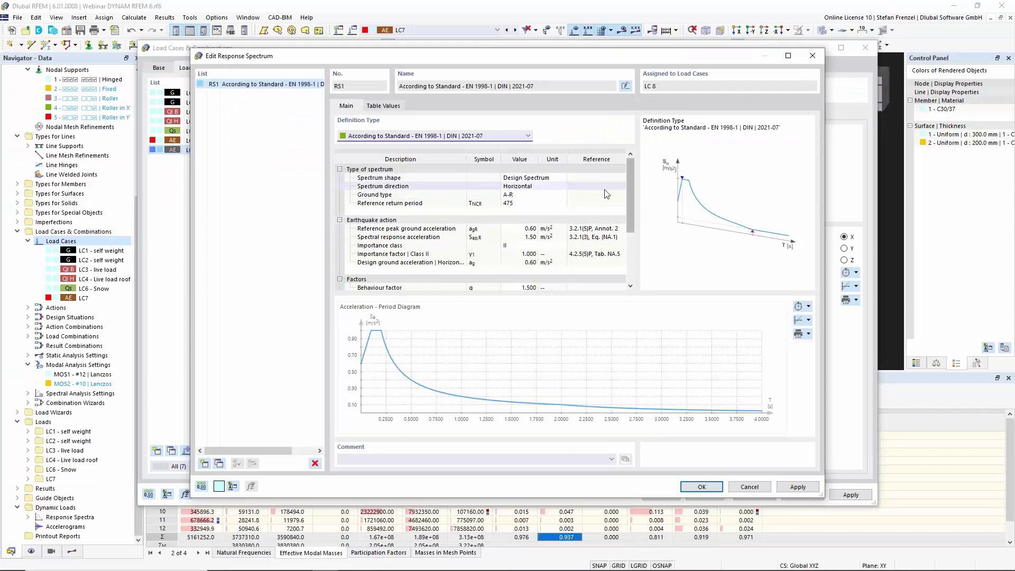
drag(629, 193, 633, 239)
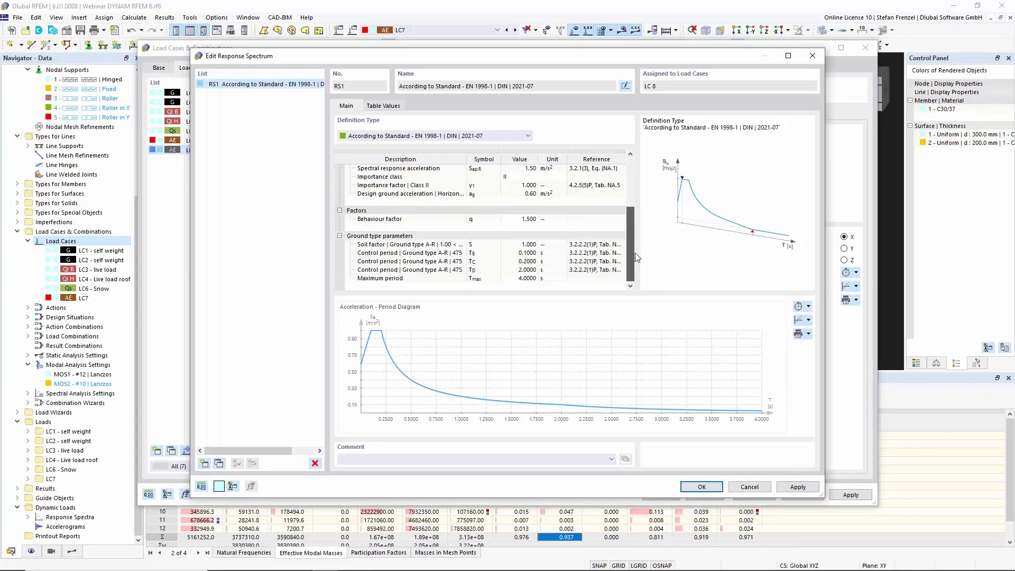
scroll(544, 205, up, 3)
click(540, 194)
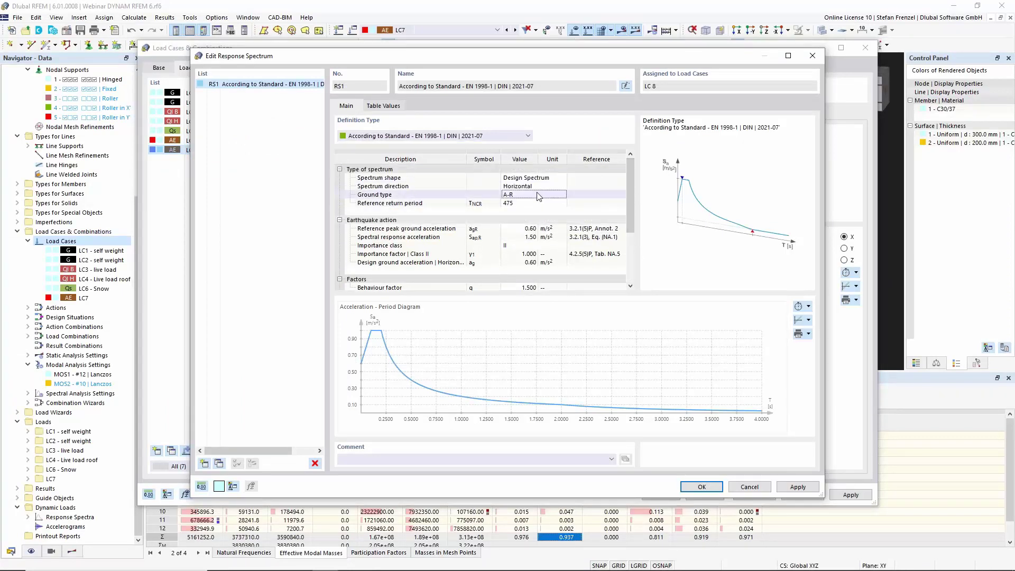
click(562, 194)
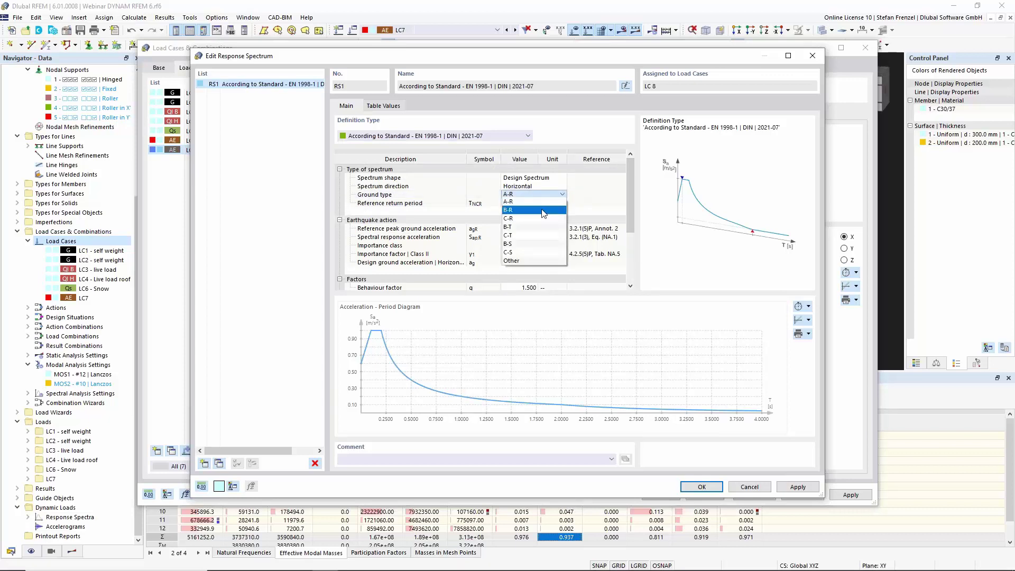
click(535, 235)
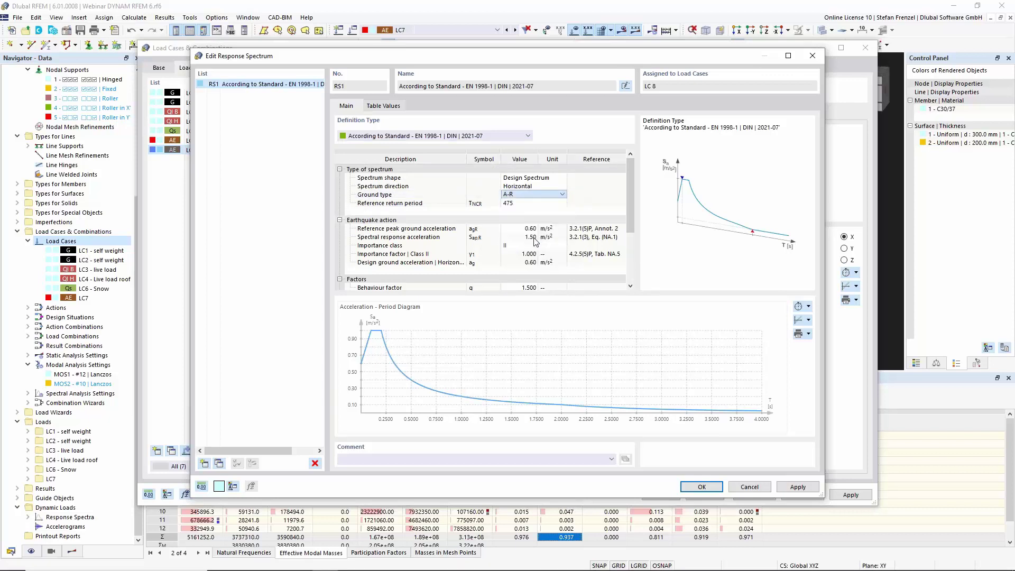
click(522, 228)
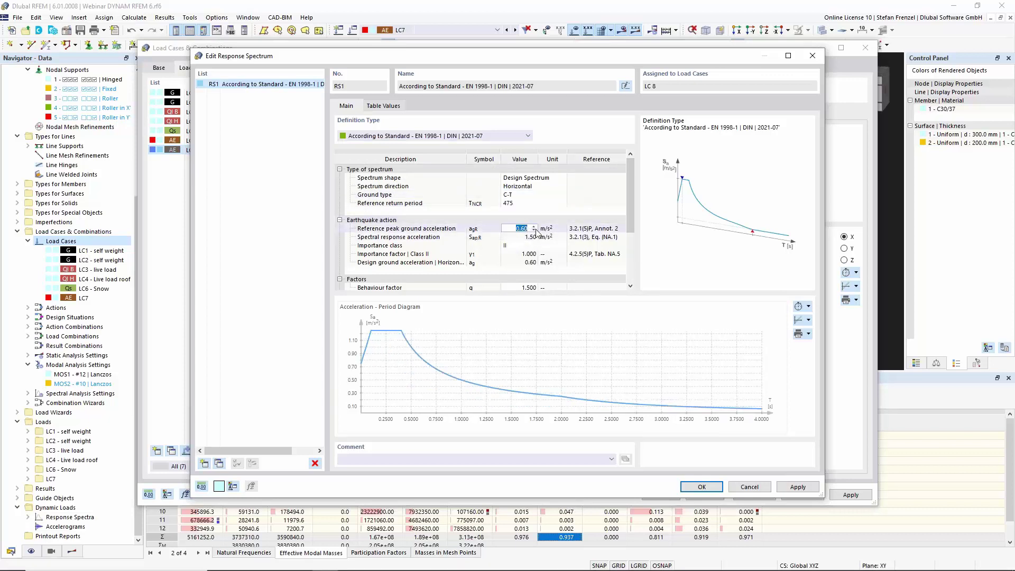
click(520, 238)
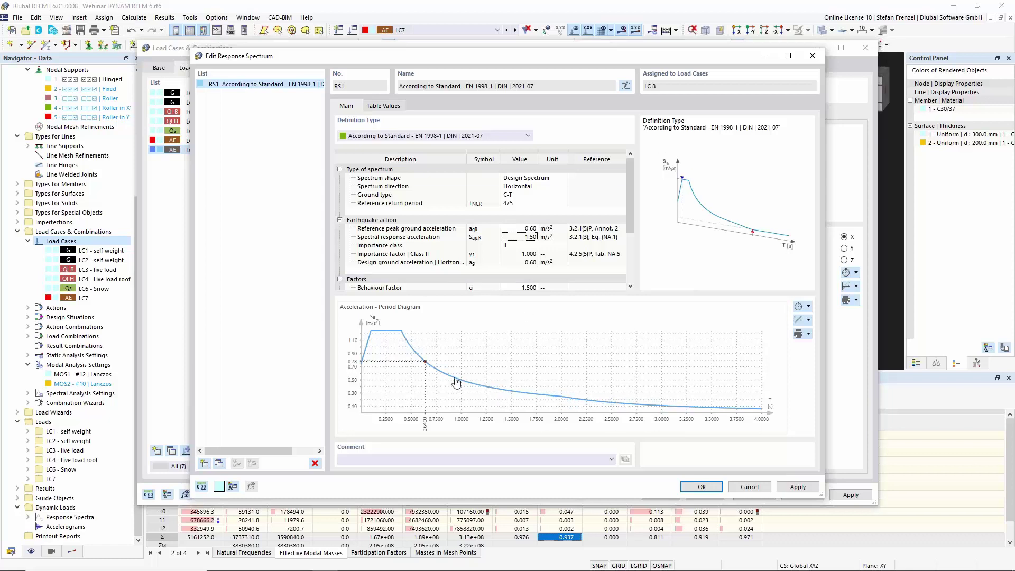
click(698, 486)
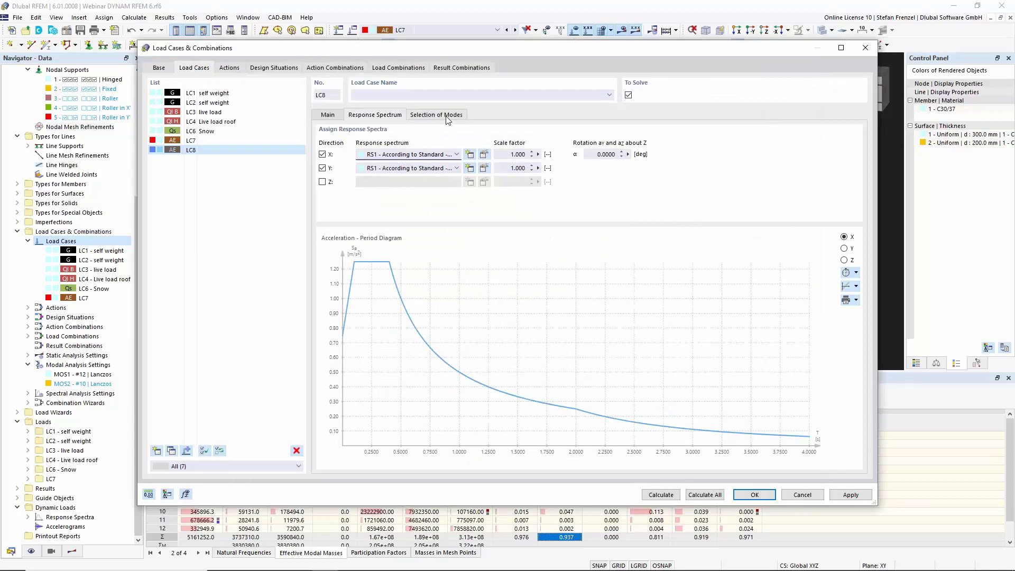
Deactivate the modes of LC8 with an effective modal mass factor below 0.04 and calculate all load cases.
click(436, 115)
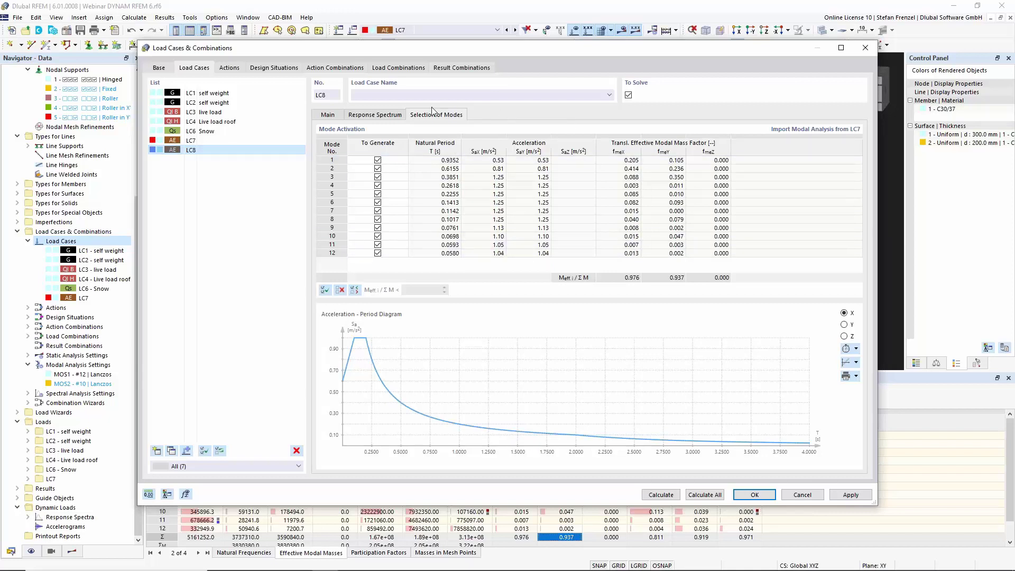
click(354, 290)
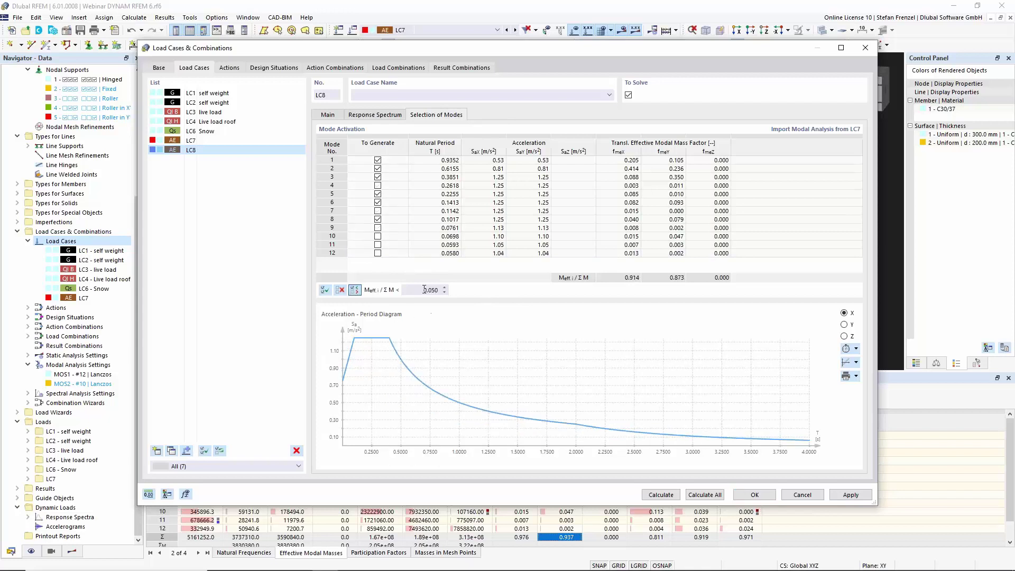
drag(410, 290, 466, 291)
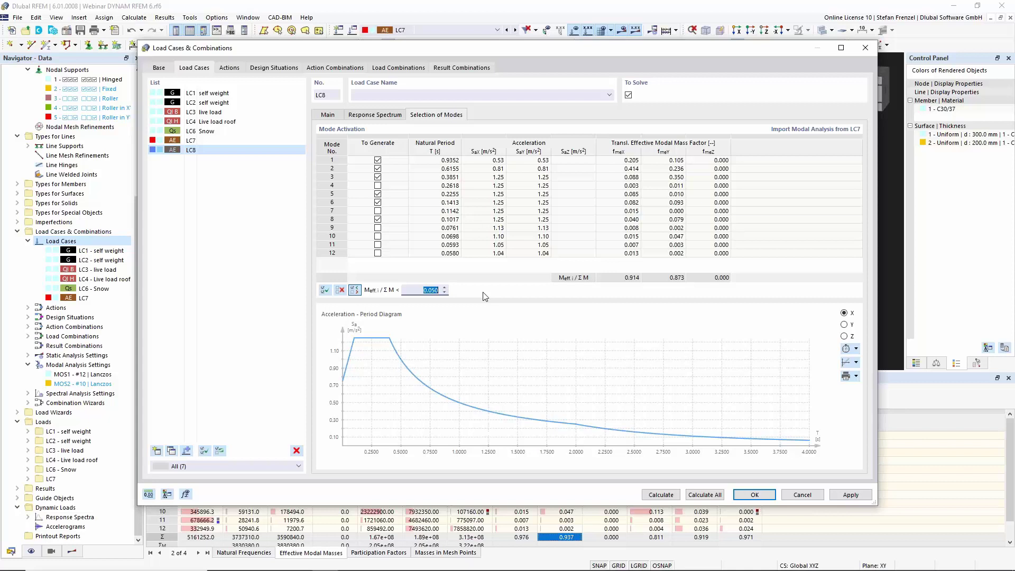
text(0,04)
click(666, 271)
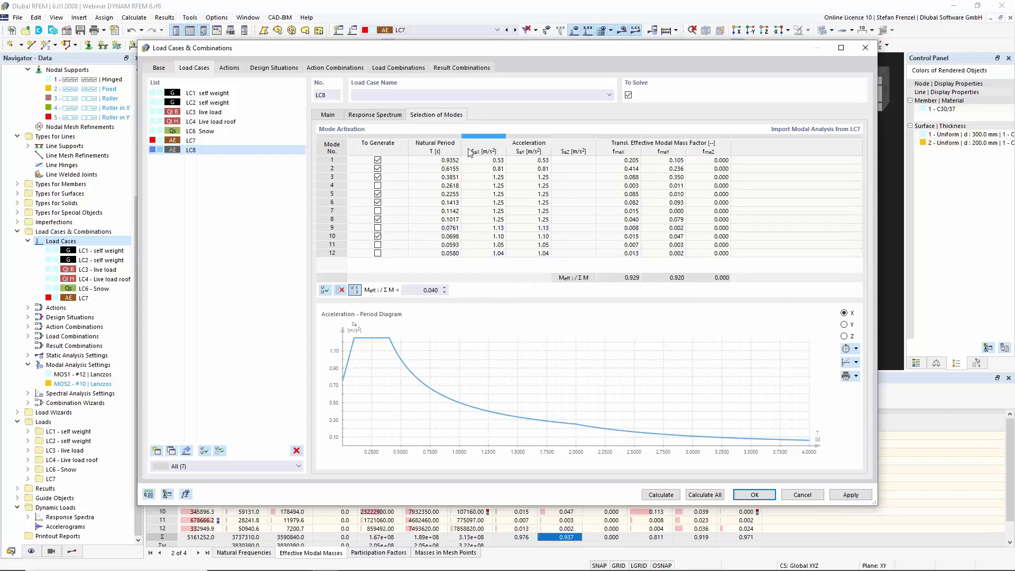
click(337, 115)
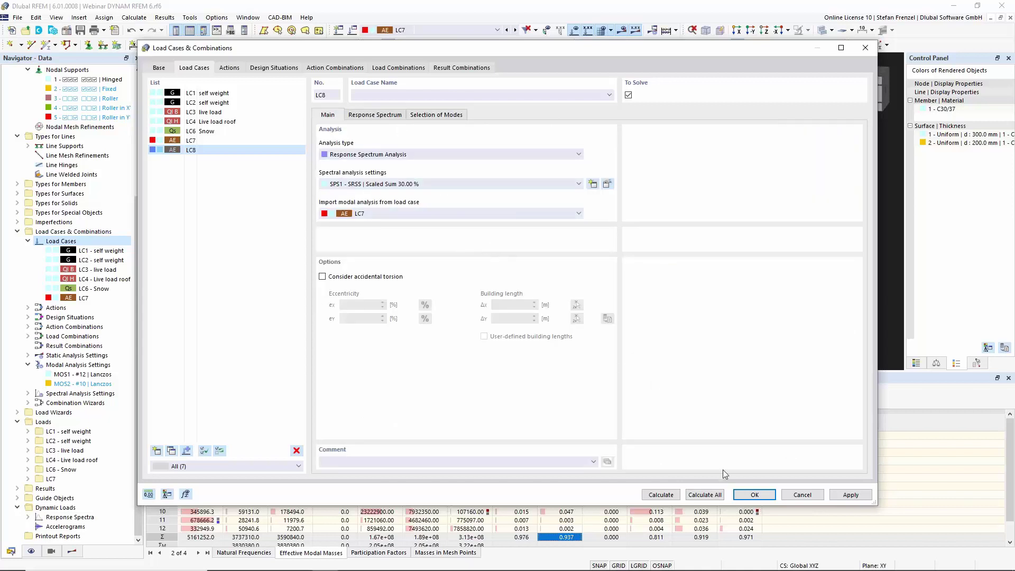
click(708, 499)
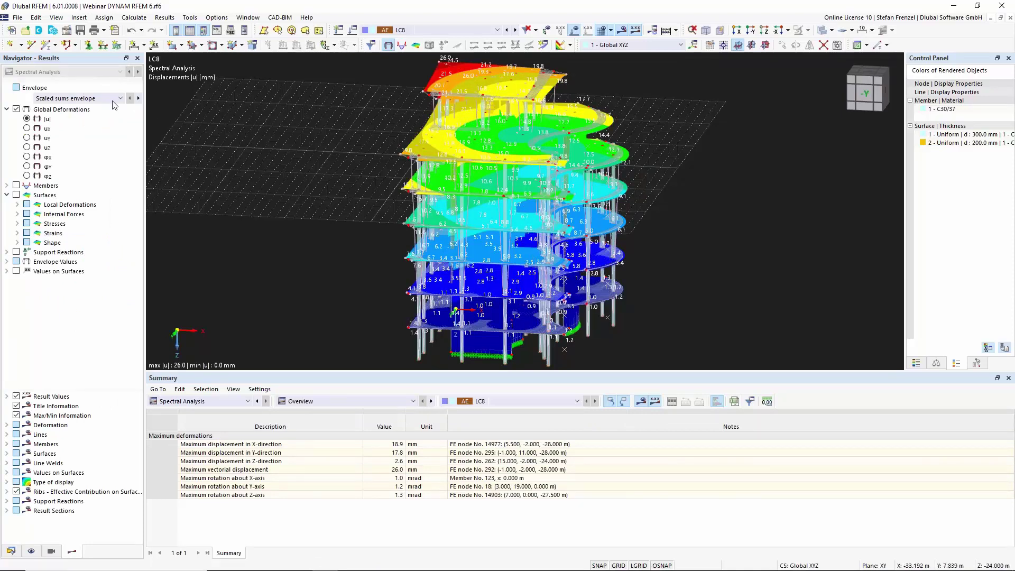
Display the LC8 deformations for direction X and for X, Mode Shape 1, and examine the deformed building.
click(83, 99)
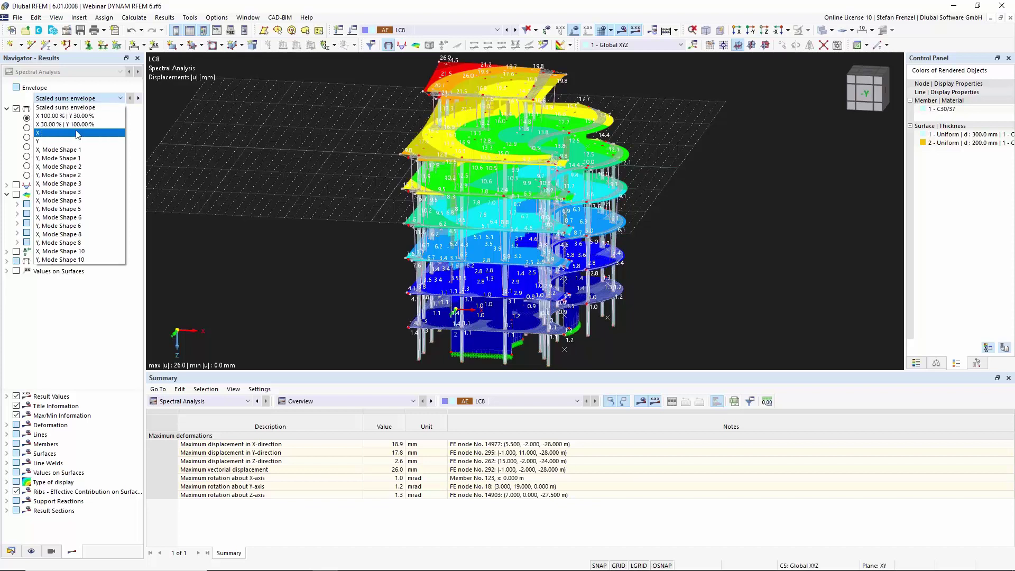
key(Escape)
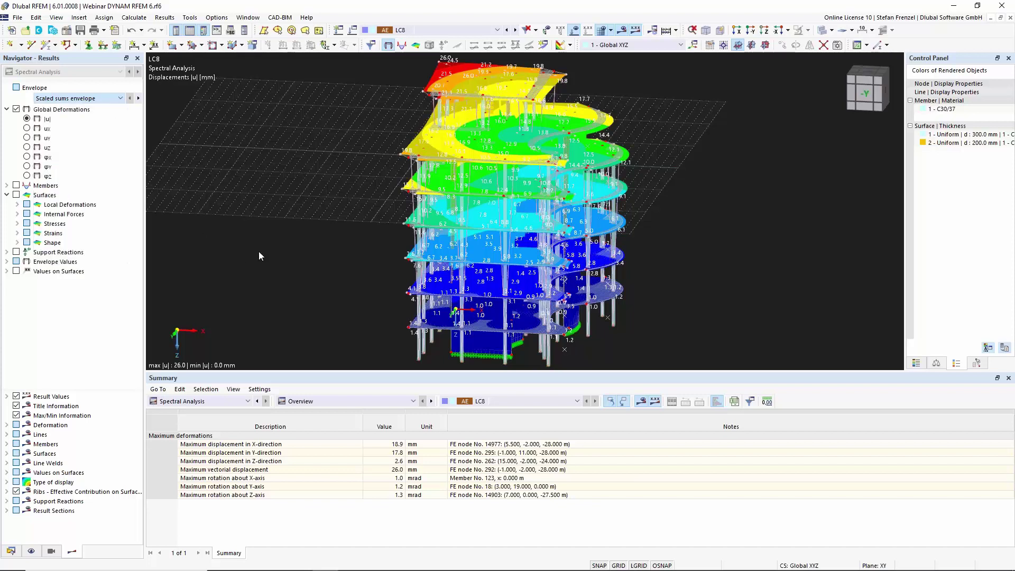
click(112, 98)
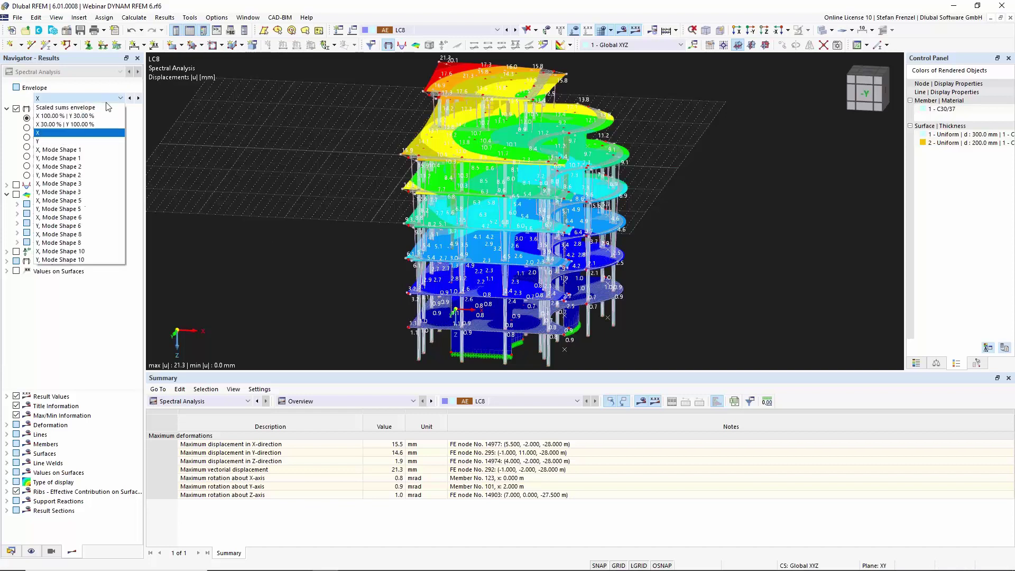
click(98, 148)
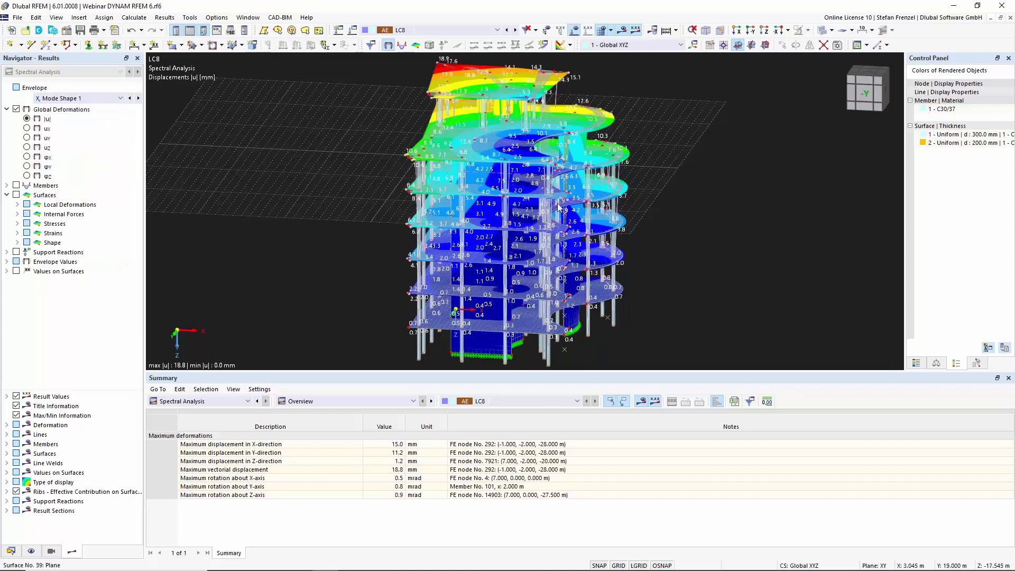
ctrl+middle_drag(701, 181, 563, 180)
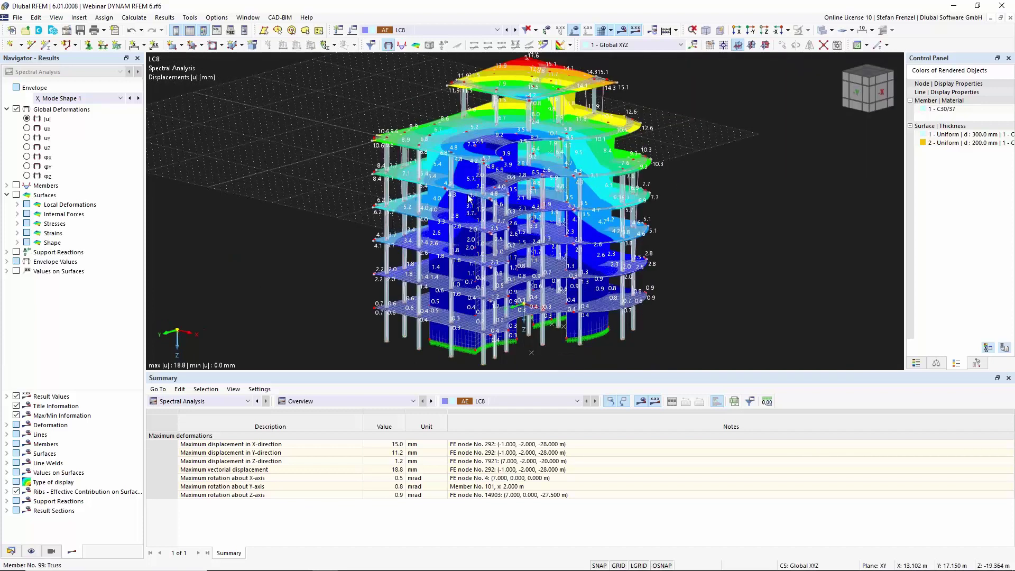
scroll(526, 176, down, 4)
scroll(526, 174, up, 2)
scroll(525, 178, up, 3)
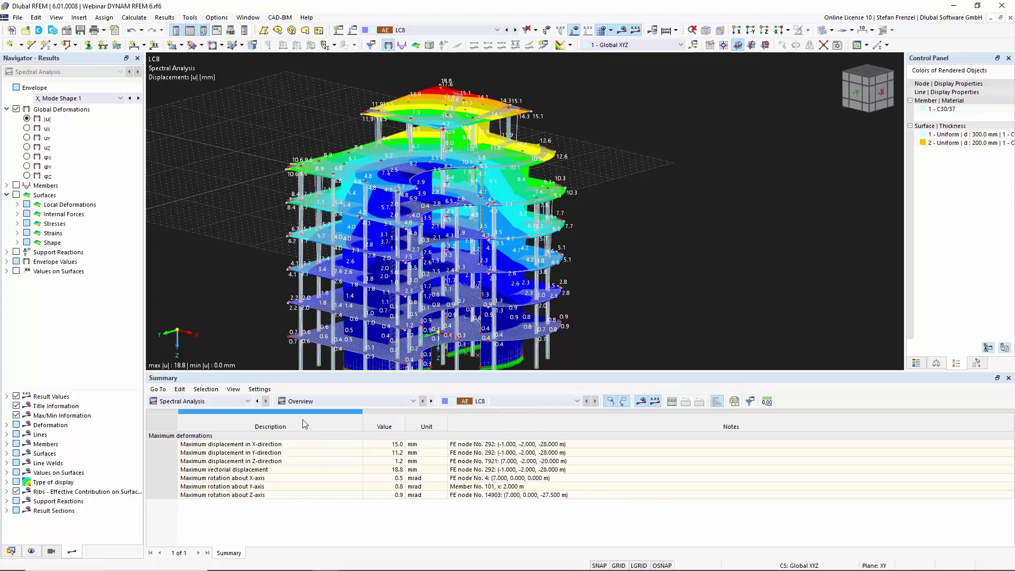
Show the spectral analysis results by surface in the results table.
click(318, 402)
click(324, 445)
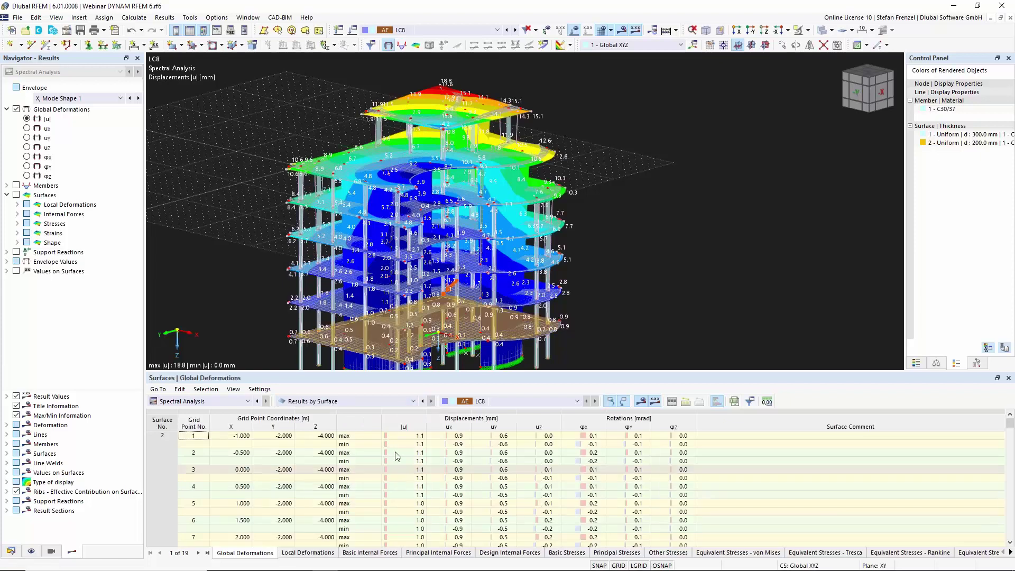
Display the scaled sums envelope of the LC8 global deformations on the building.
scroll(359, 479, up, 2)
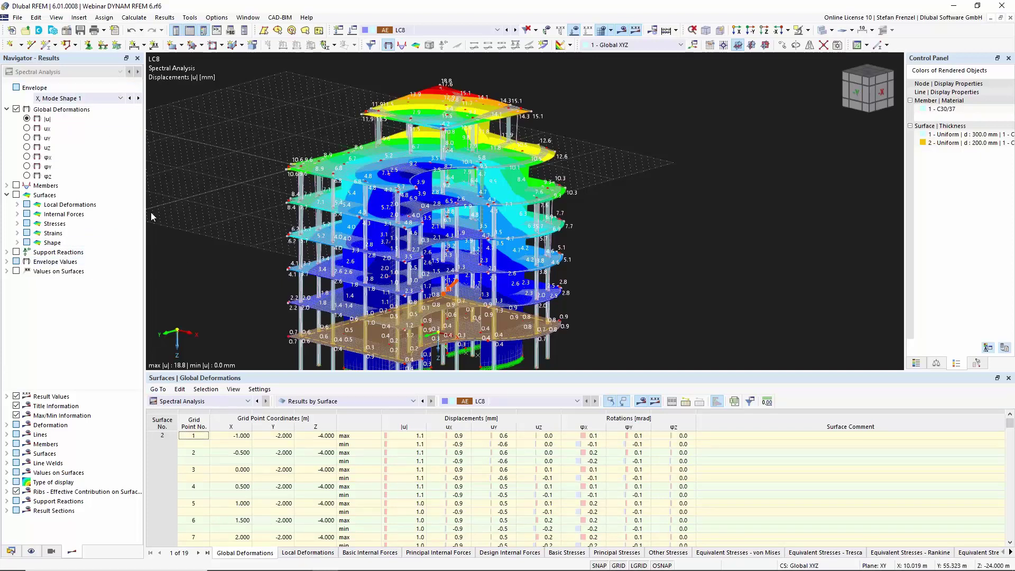
scroll(265, 216, down, 4)
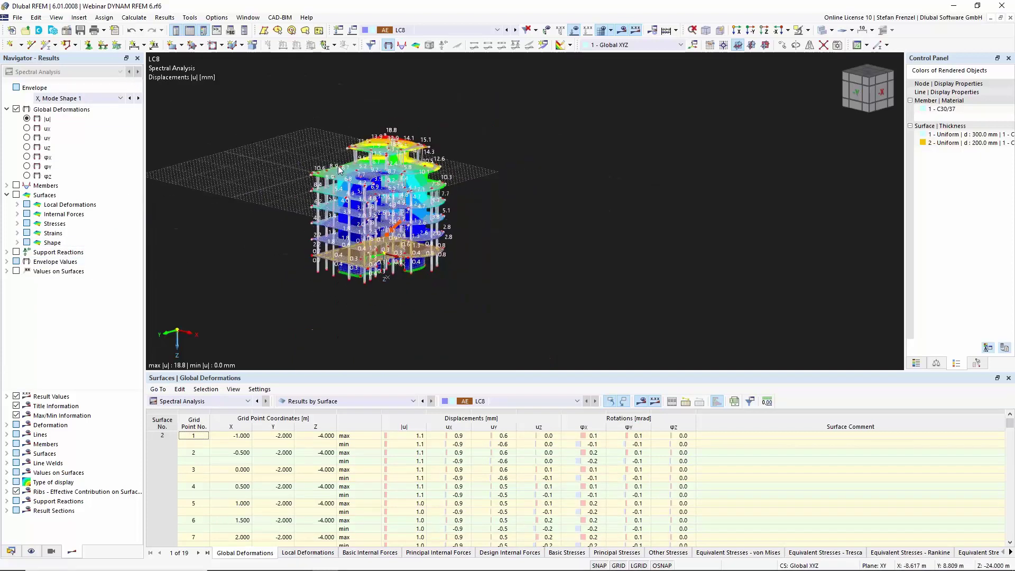
scroll(294, 185, up, 4)
scroll(293, 185, down, 3)
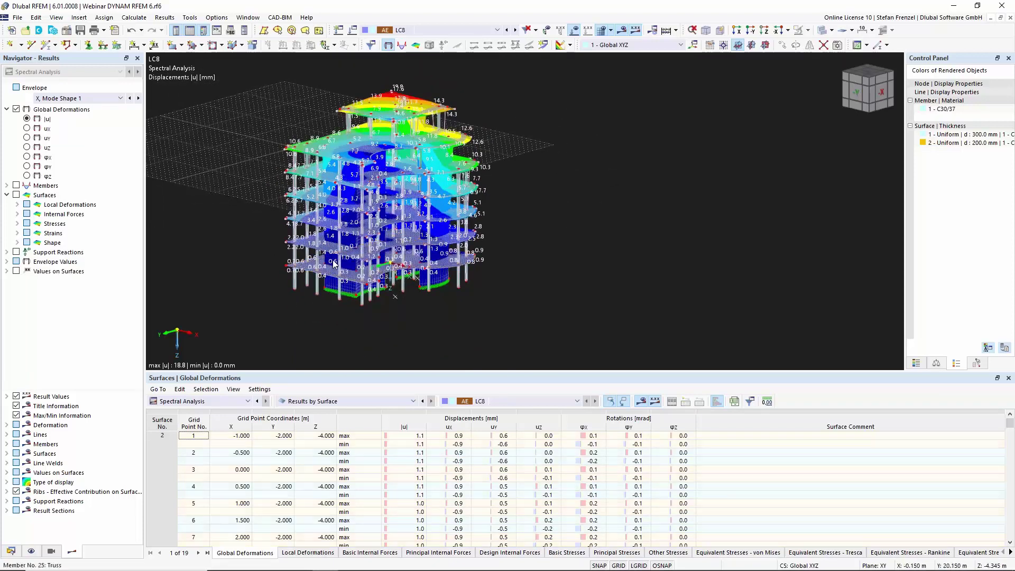
click(67, 100)
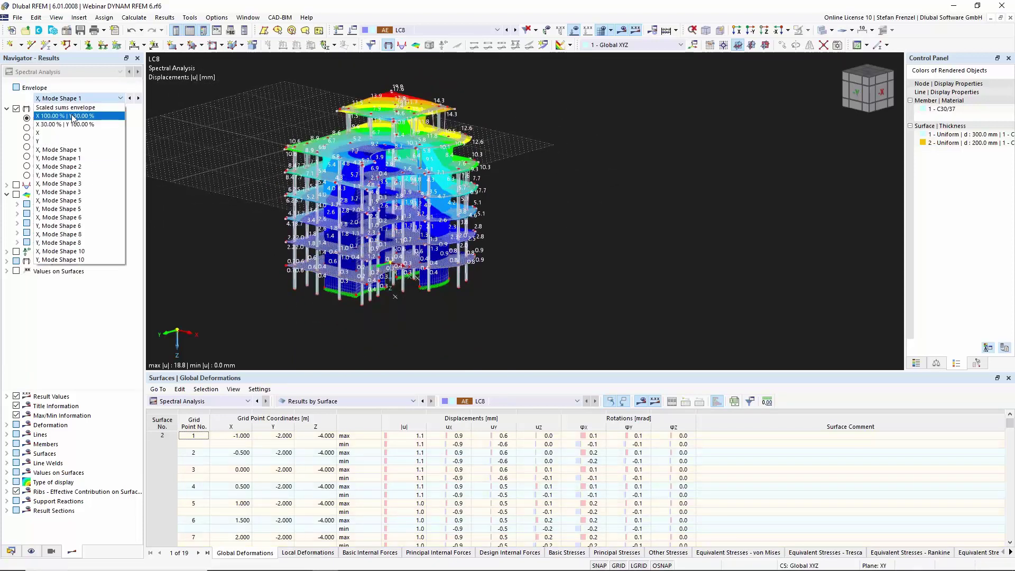
click(79, 112)
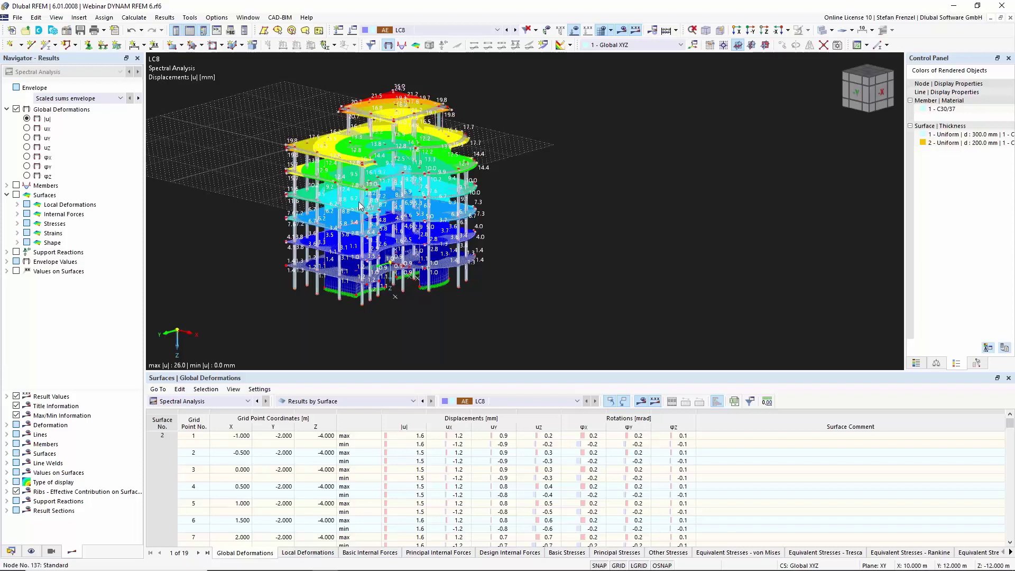
click(12, 551)
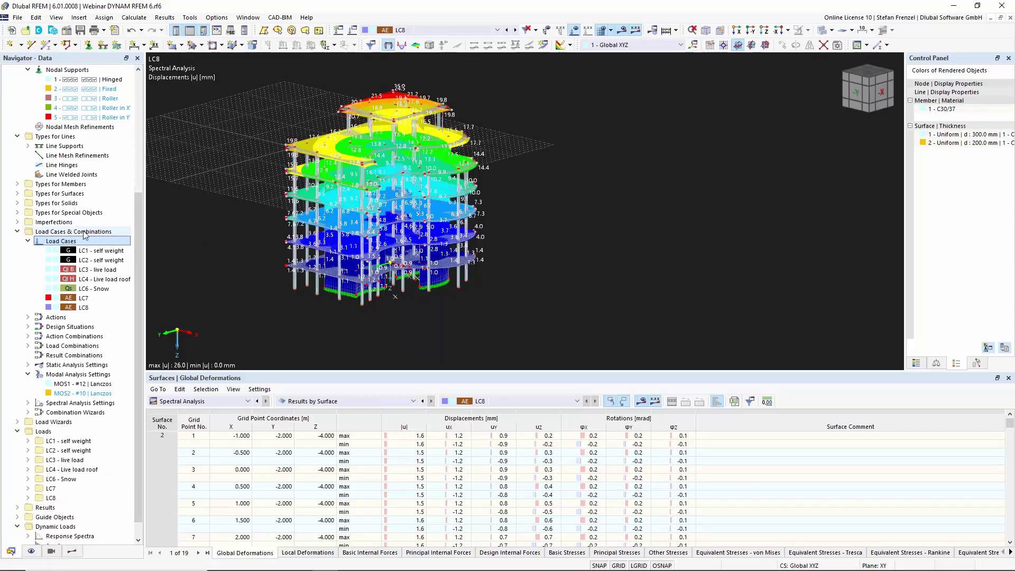
right_click(62, 243)
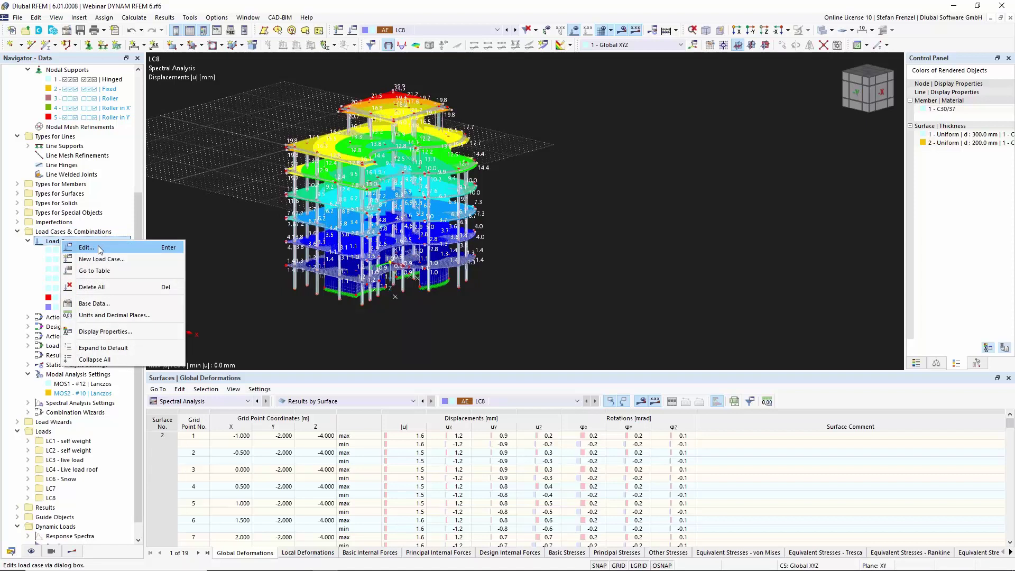
click(99, 248)
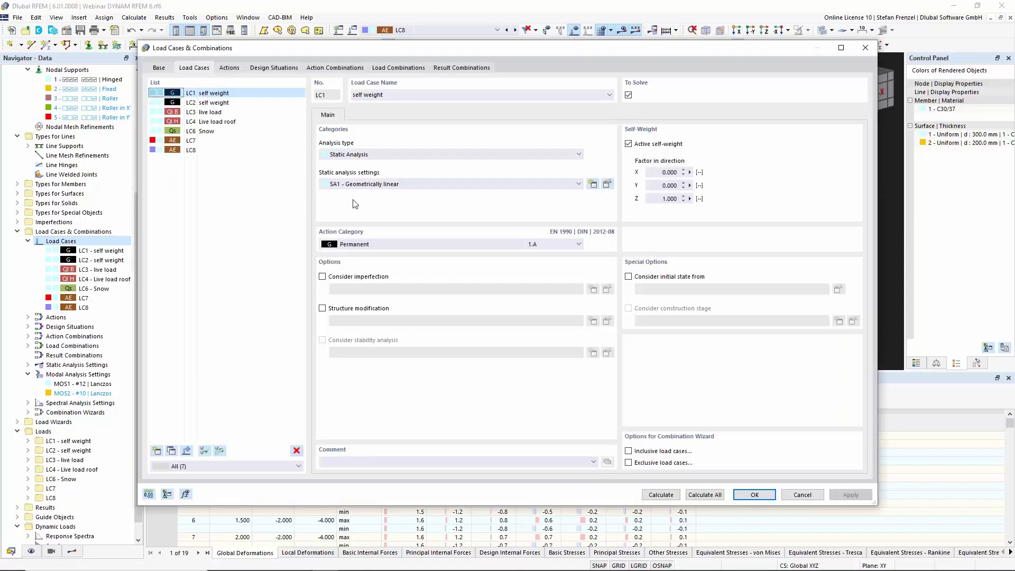
click(273, 69)
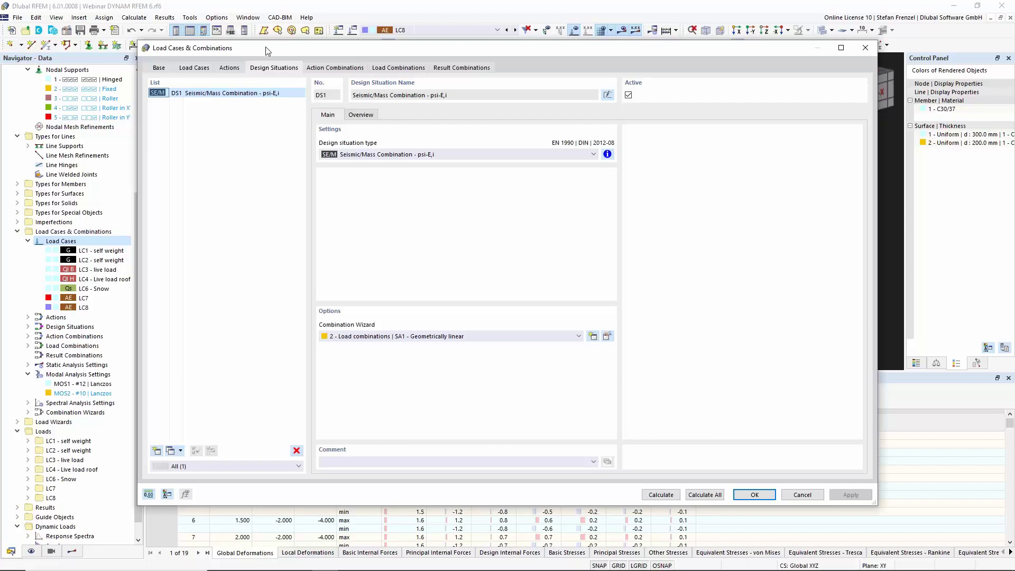
click(385, 154)
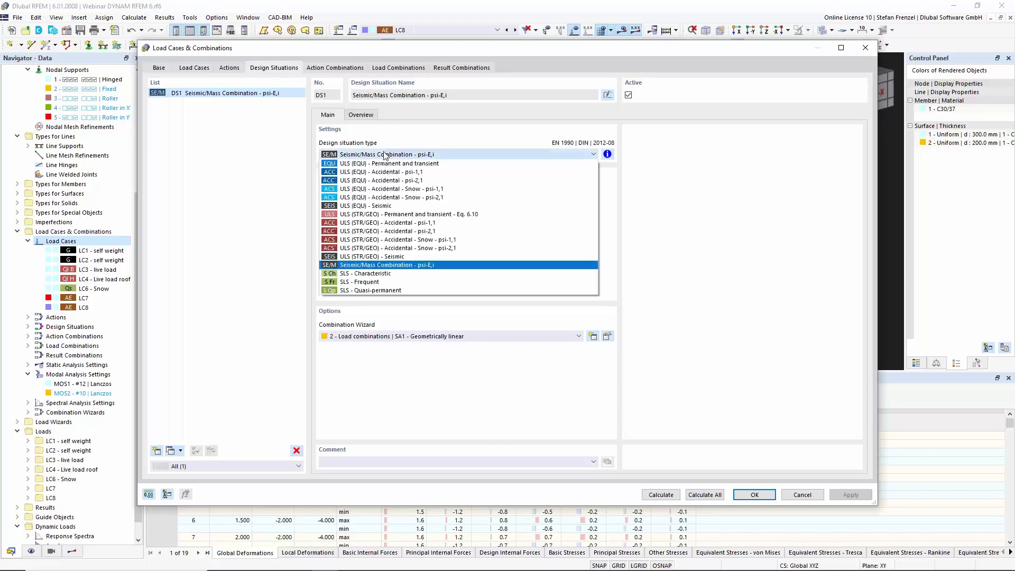
click(379, 206)
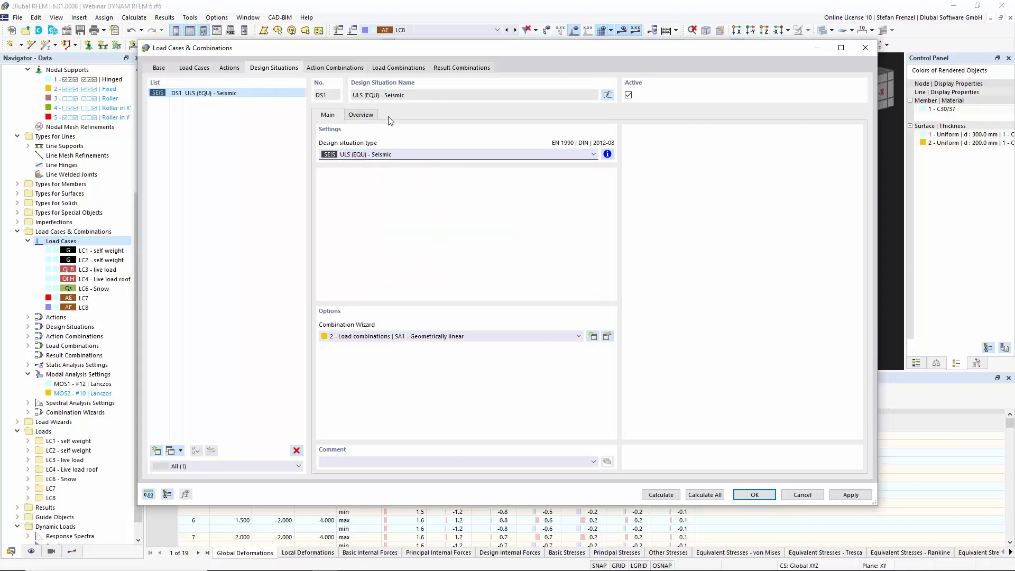
click(404, 339)
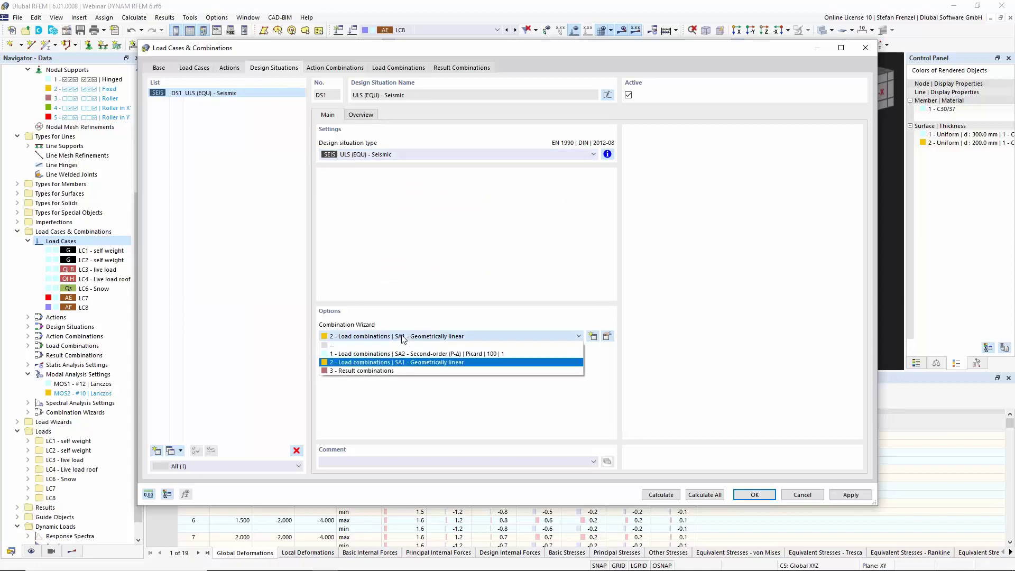
click(381, 370)
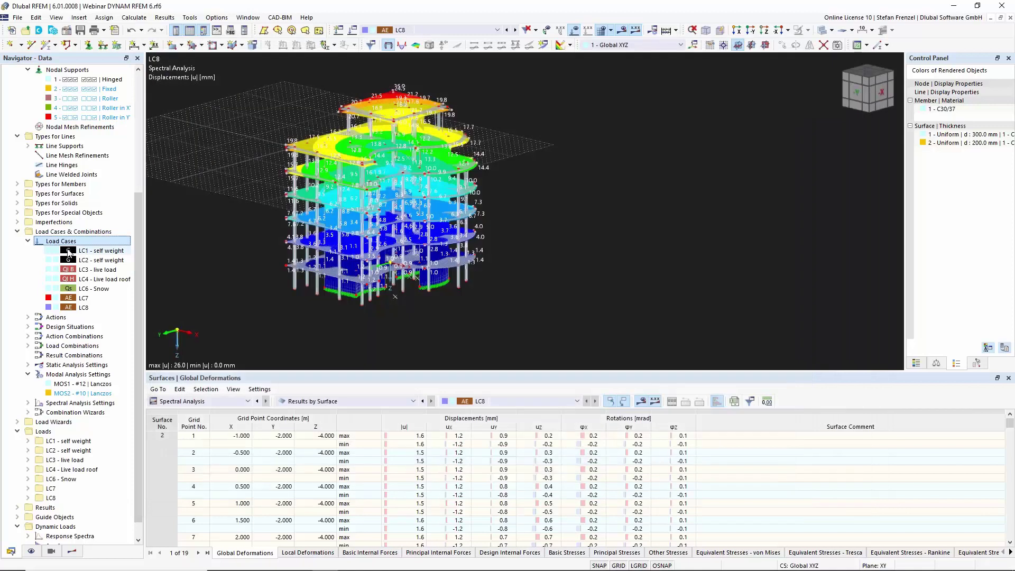
Add a second design situation of type ULS (EQU) - Seismic with combination wizard 3 - Result combinations.
right_click(67, 241)
click(89, 247)
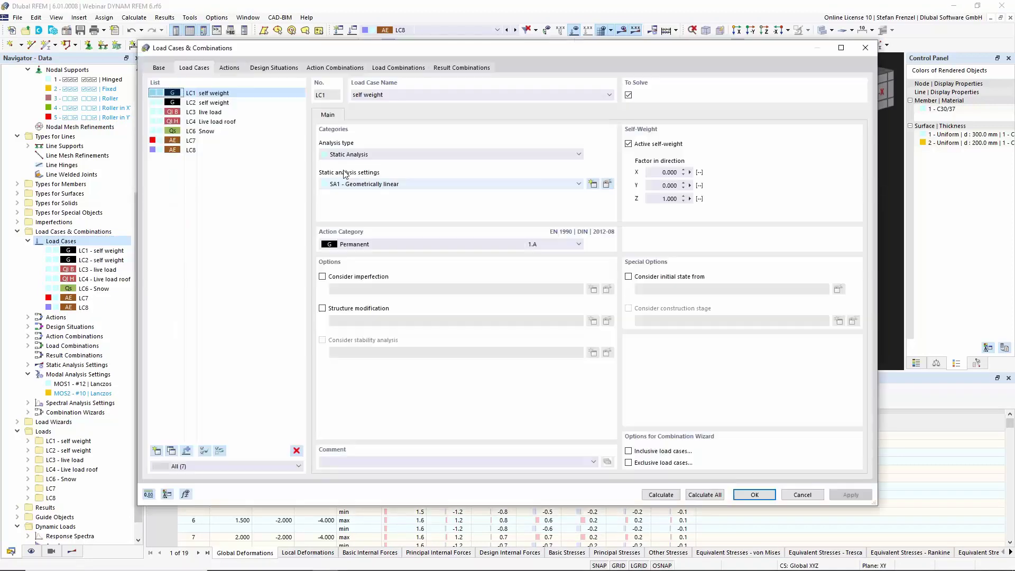
click(285, 69)
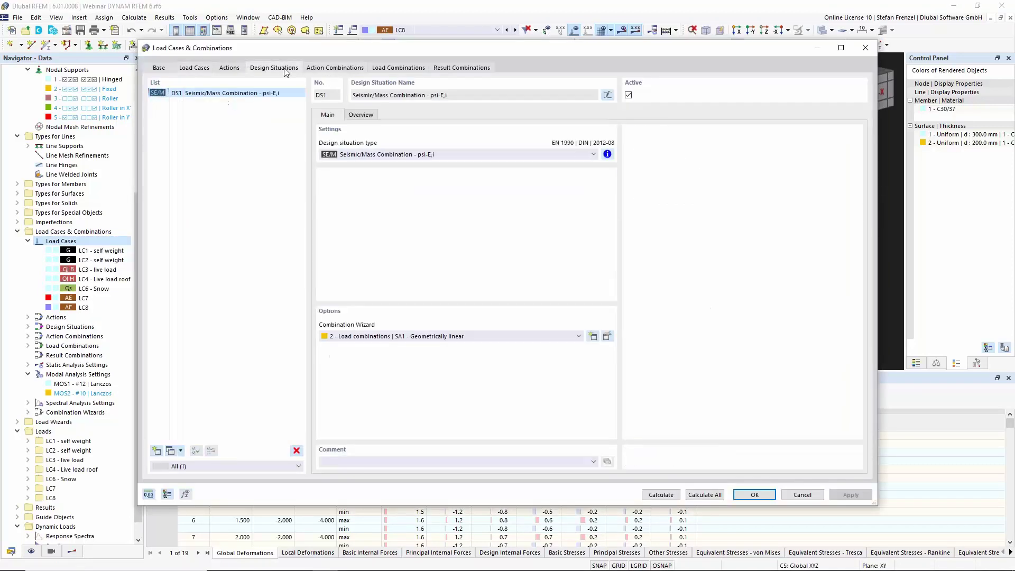
click(157, 451)
click(379, 154)
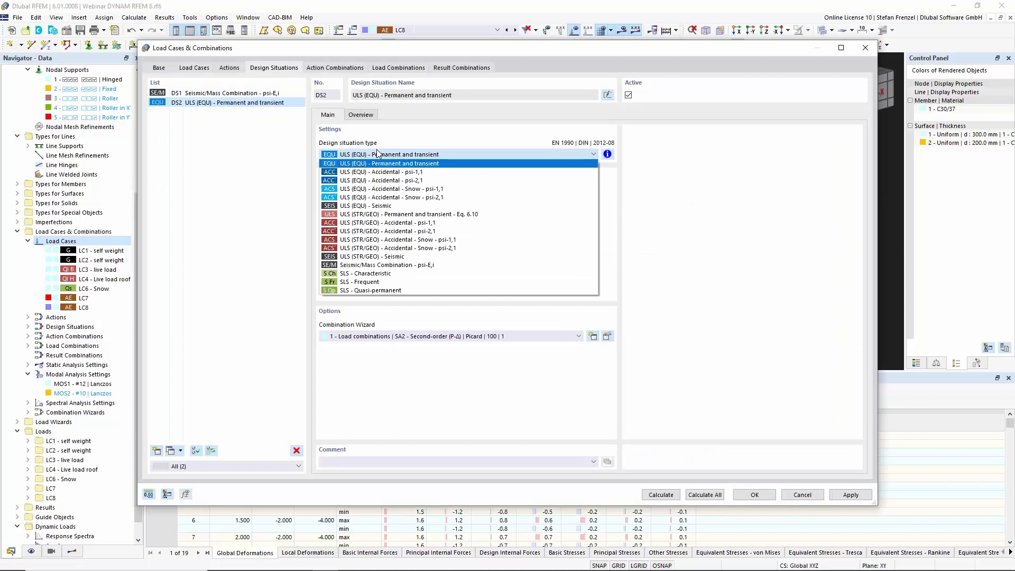
click(381, 205)
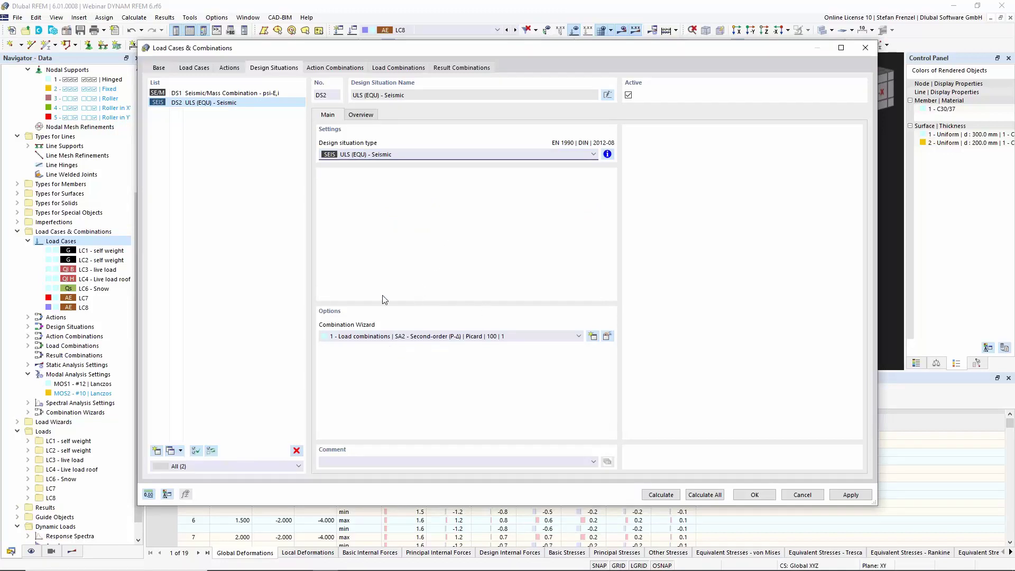
click(394, 341)
click(373, 370)
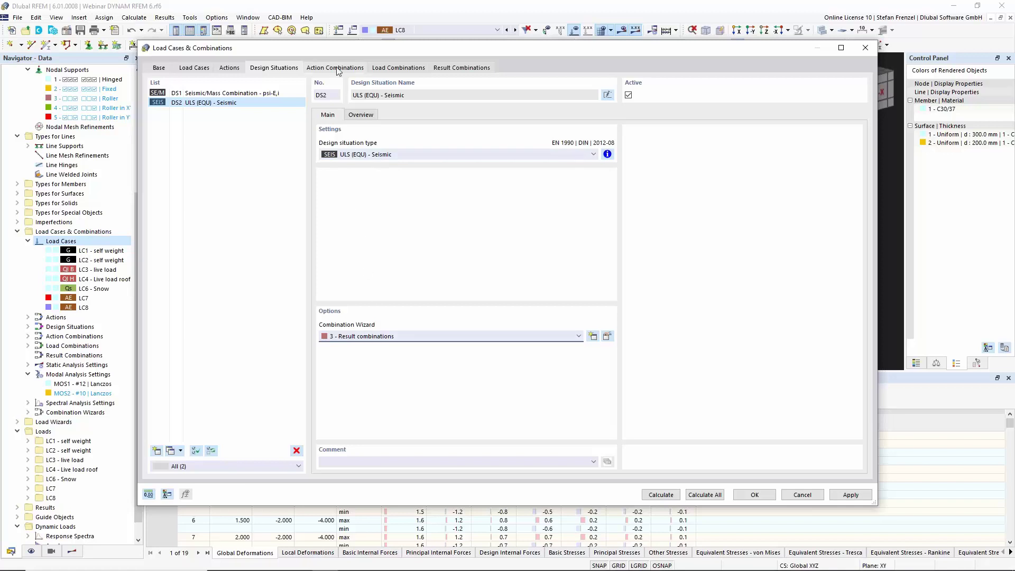
Generate the result combinations and review the load cases assigned to RC1.
click(383, 69)
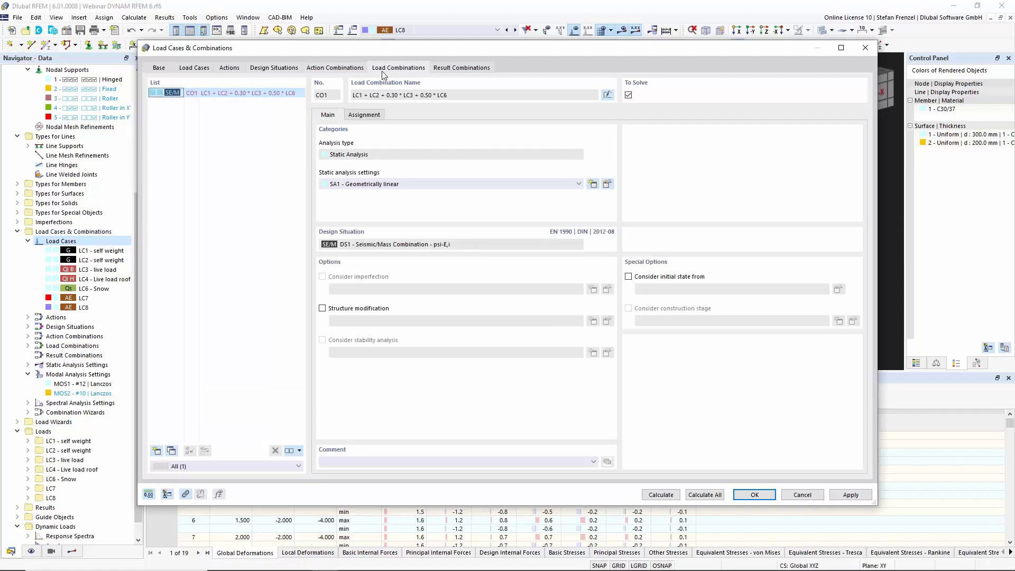
click(453, 68)
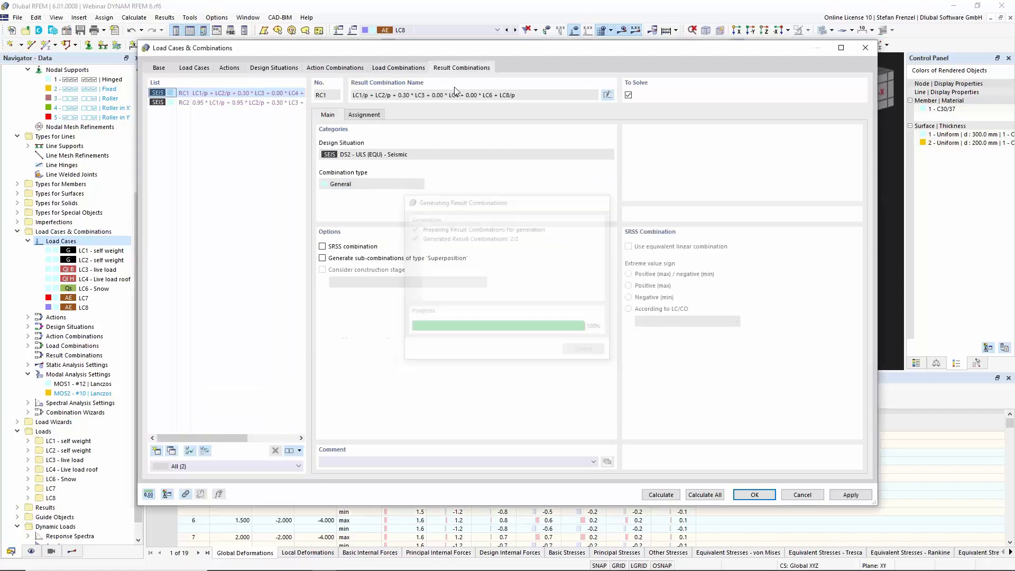
click(377, 115)
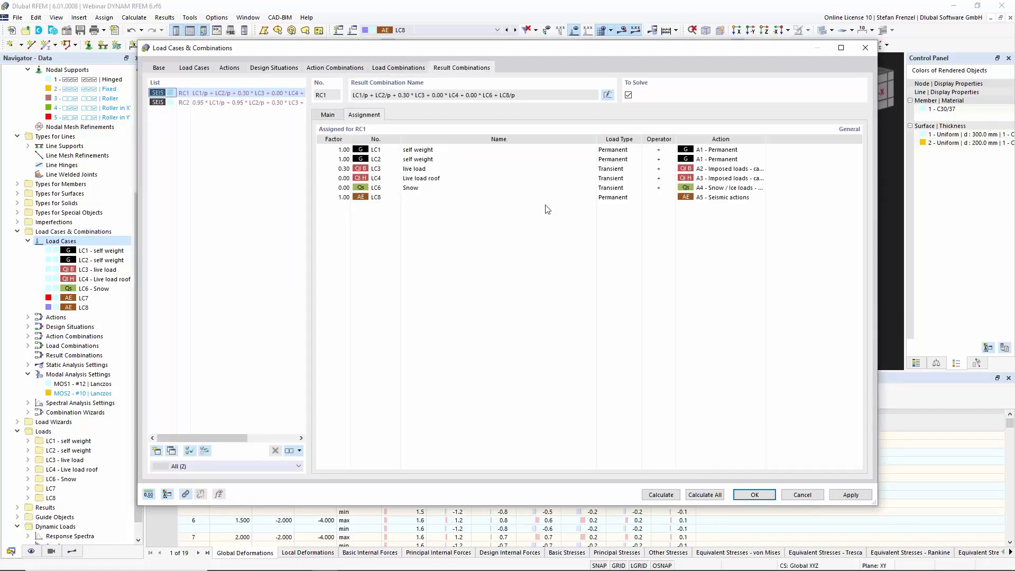
click(452, 200)
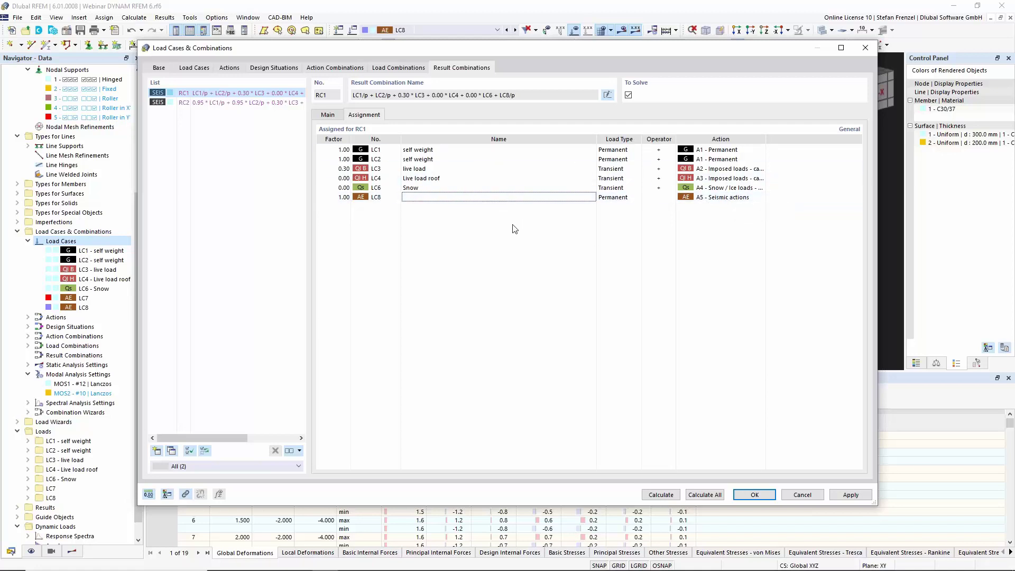
Activate sub-results for result combinations and set the LC8 sub-result in RC1 to Scaled sums envelope.
click(165, 70)
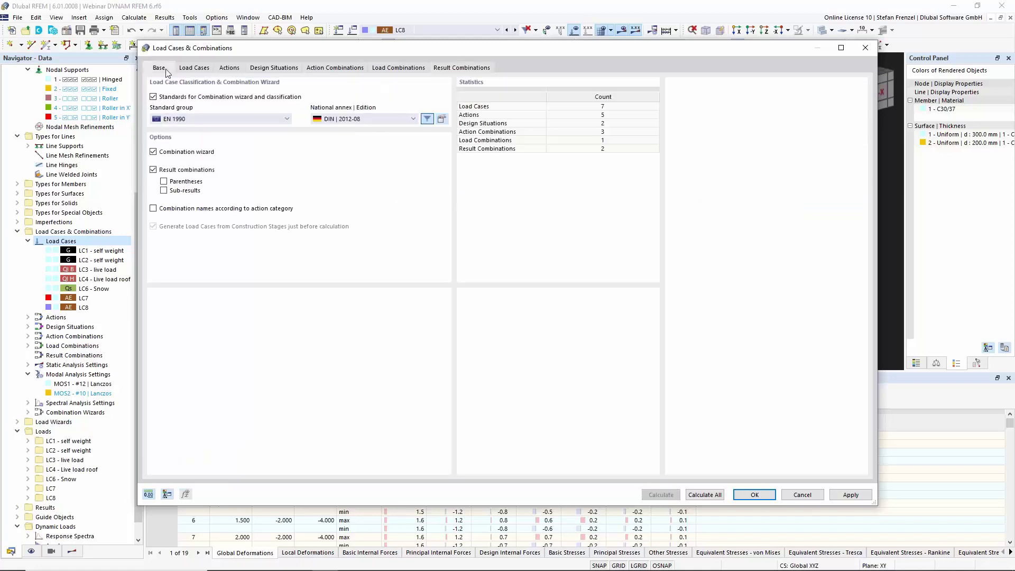
click(164, 190)
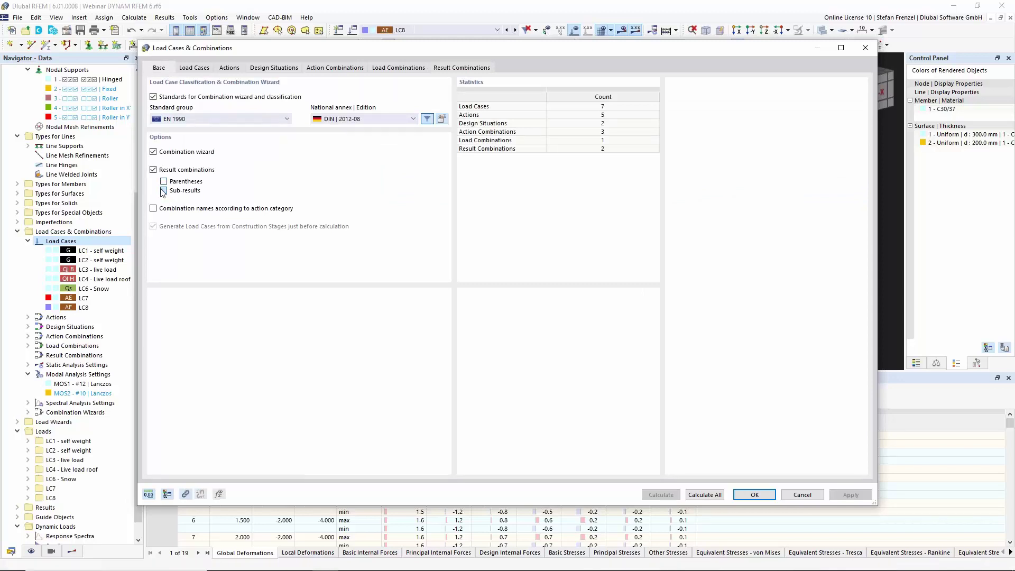
click(461, 68)
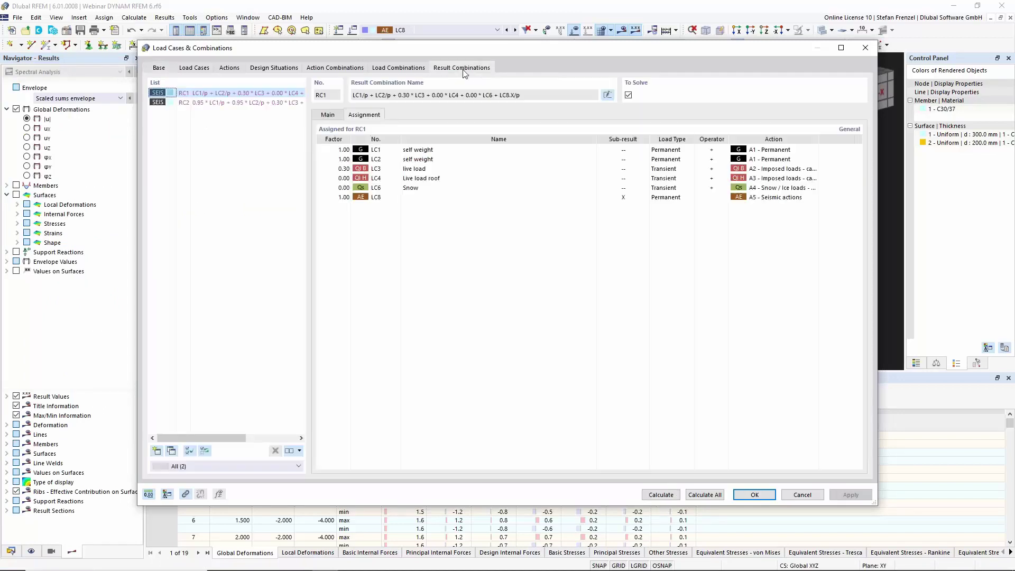
click(633, 202)
click(644, 197)
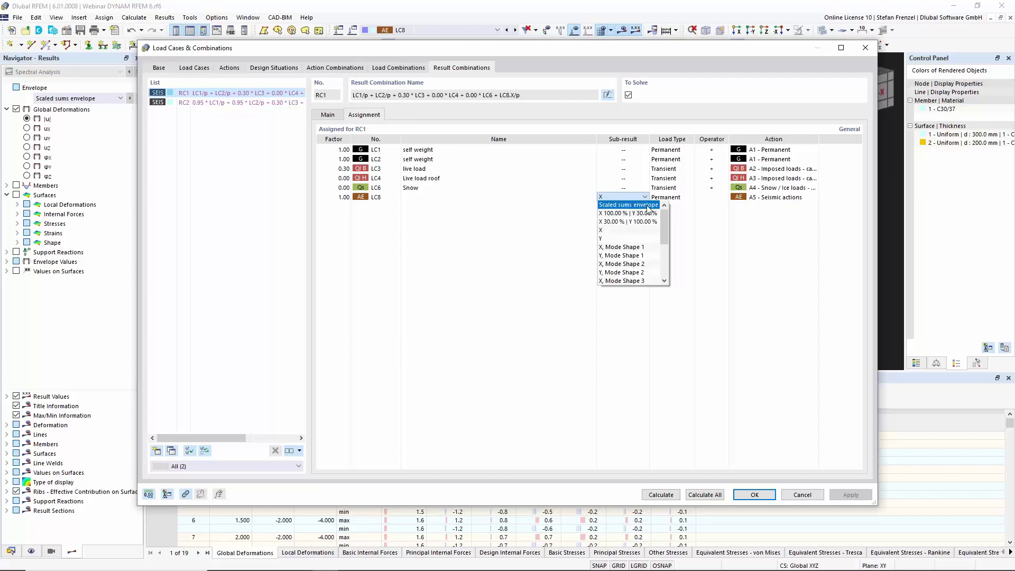
click(645, 206)
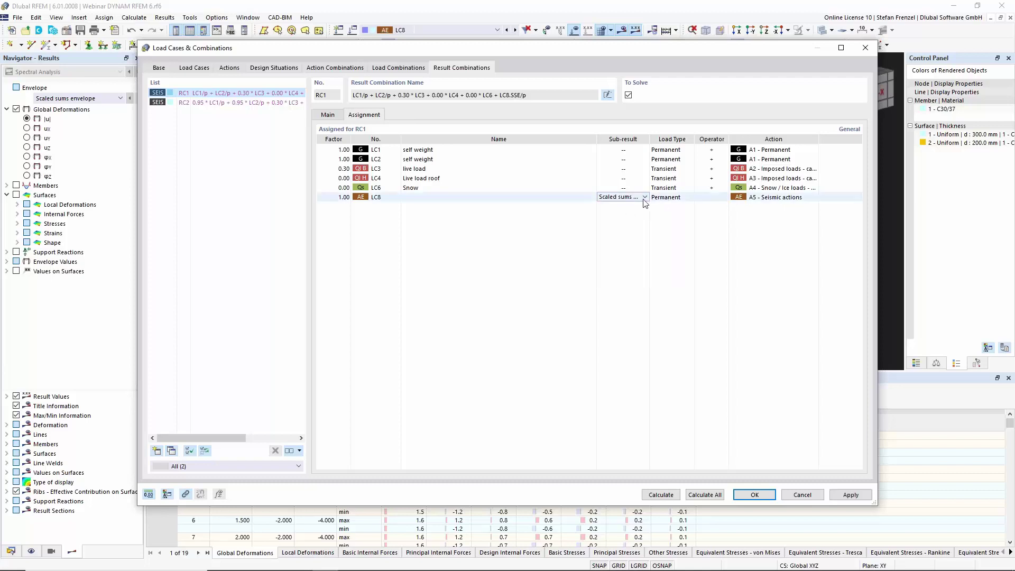
click(644, 197)
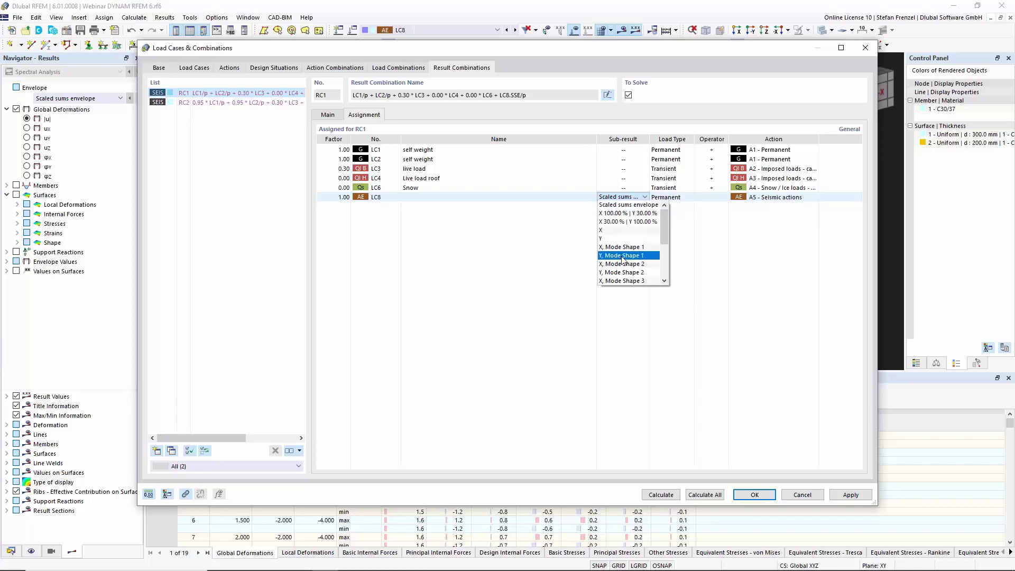
click(499, 245)
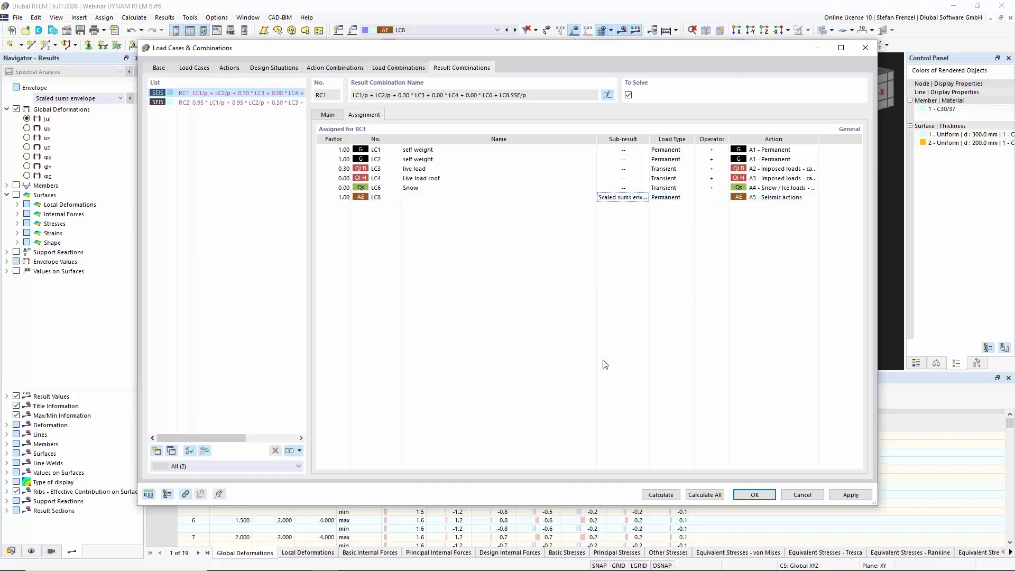
Accept the combination settings, agree to delete the affected results, and examine the RC1 deformations on the building.
click(752, 491)
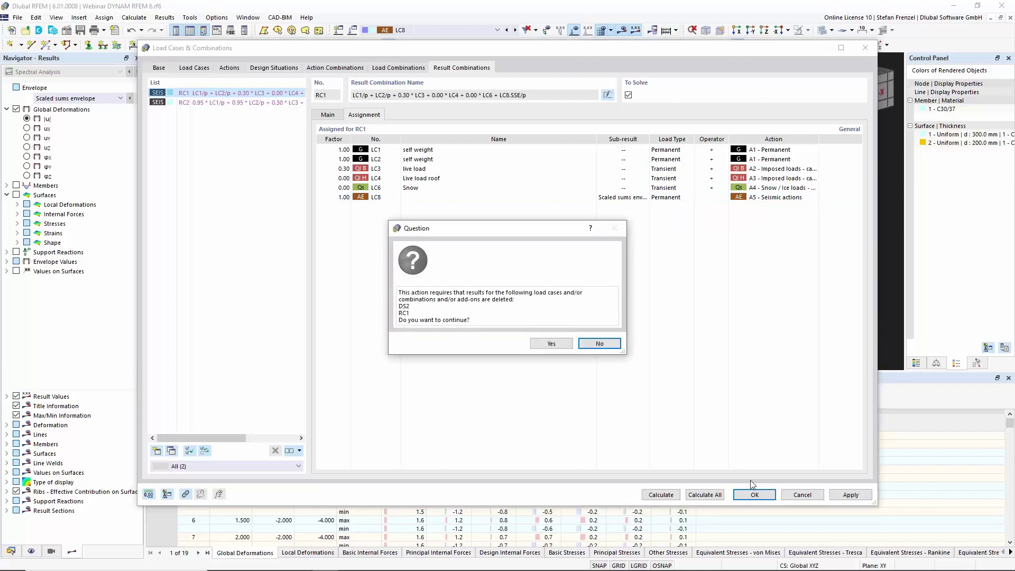
click(549, 344)
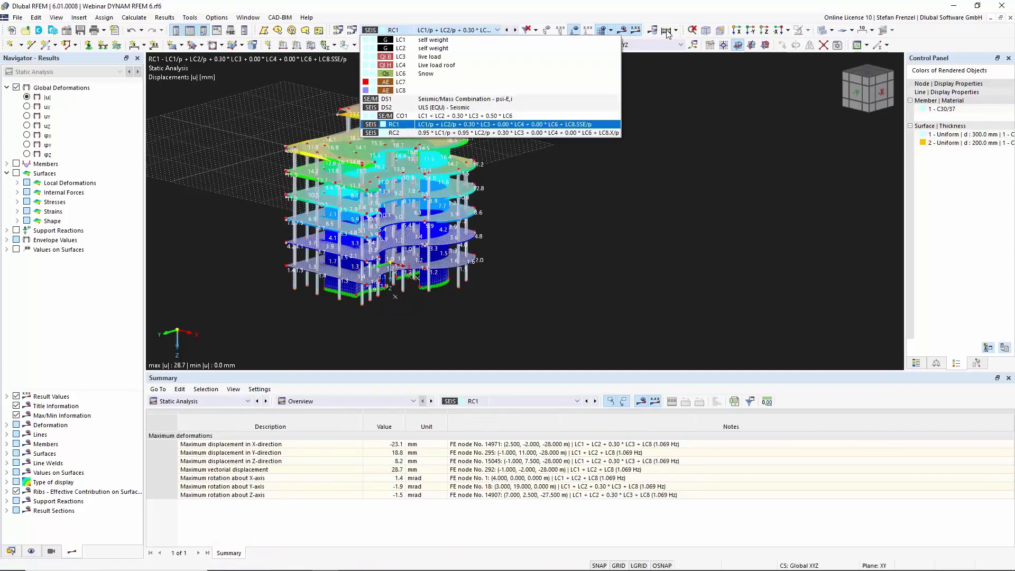
click(667, 32)
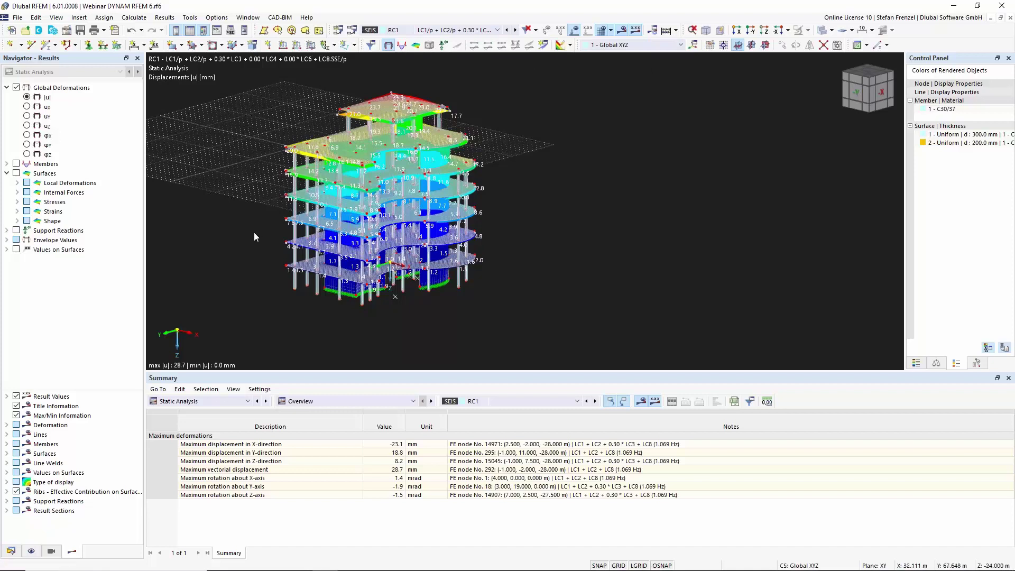
ctrl+middle_drag(352, 237, 285, 195)
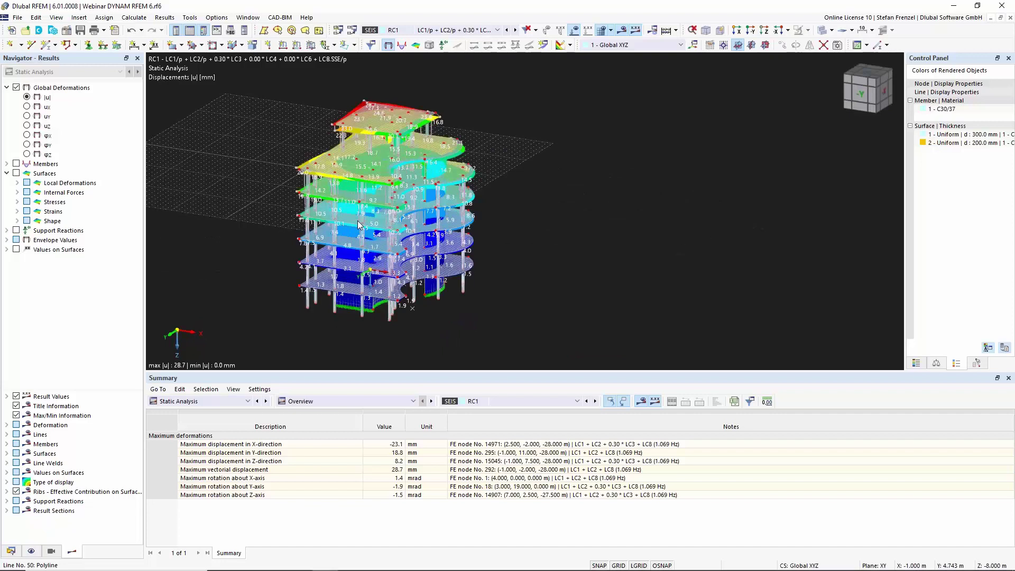
Activate the Concrete Design add-on for the model.
click(12, 551)
scroll(62, 249, up, 6)
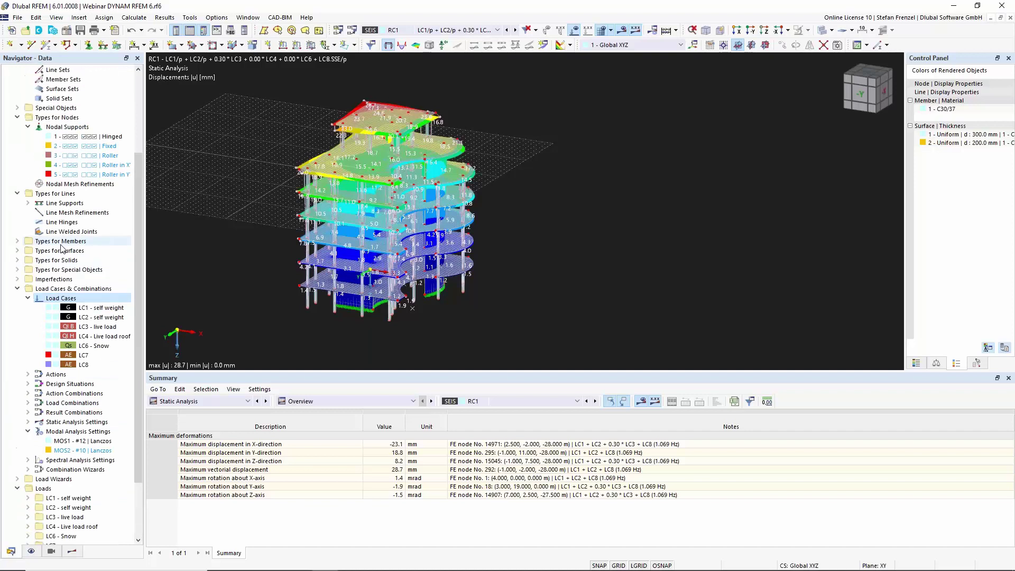
right_click(66, 88)
click(89, 91)
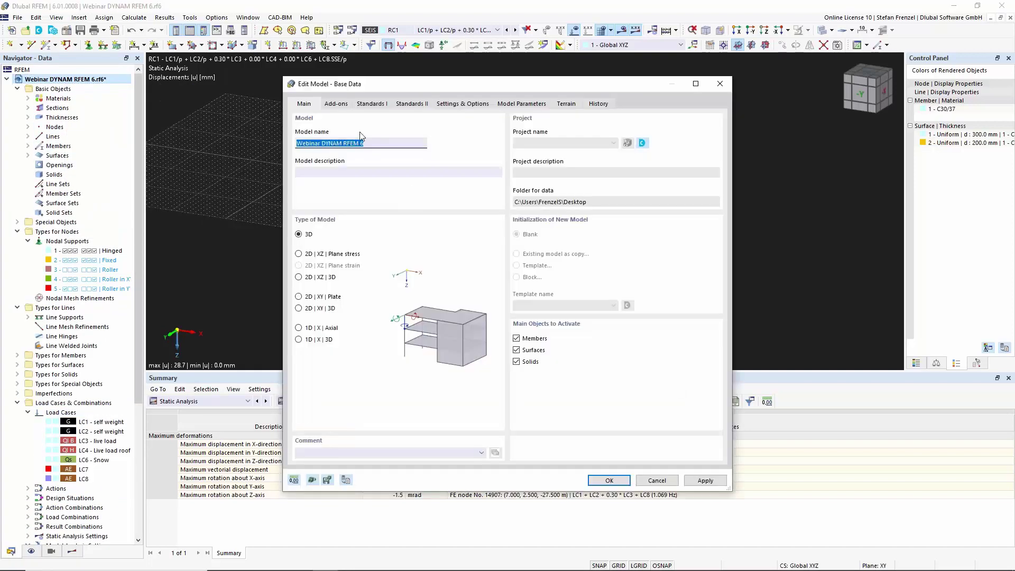
click(379, 104)
click(337, 104)
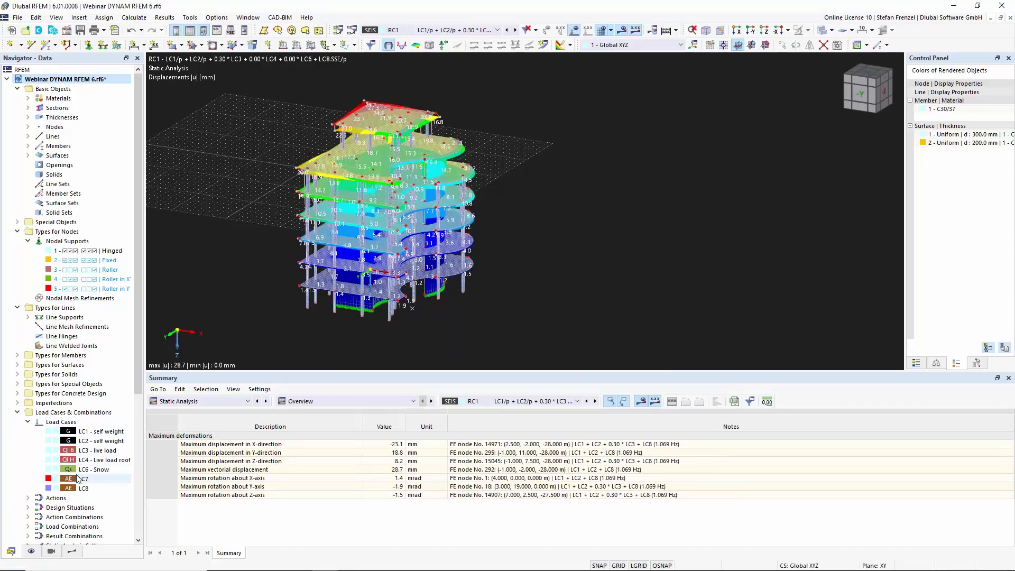
Review the settings of design situation DS2 together with the action combinations, load cases and basic combination options.
scroll(74, 465, down, 4)
click(27, 393)
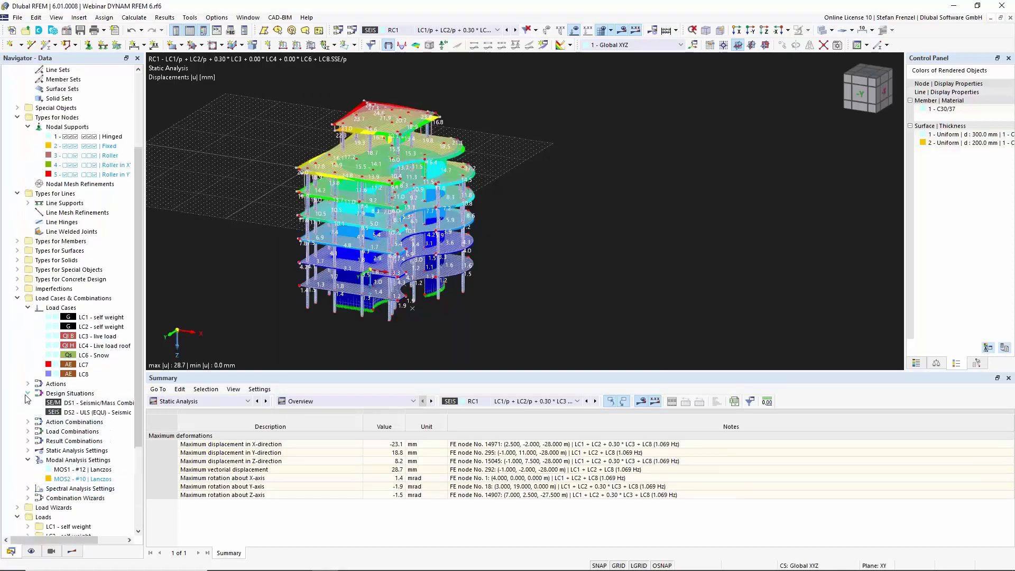
double_click(103, 413)
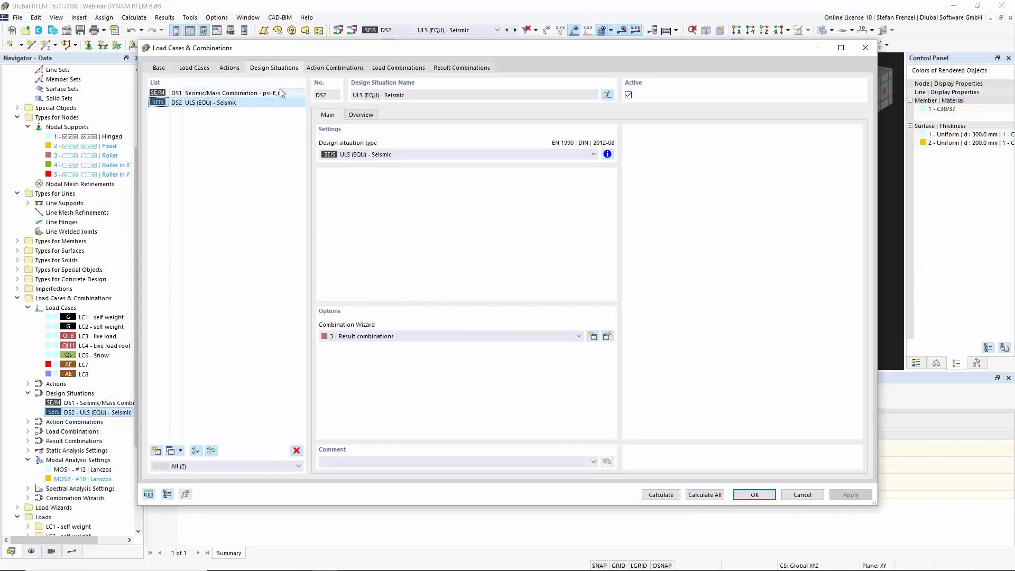
click(334, 68)
click(273, 68)
click(406, 68)
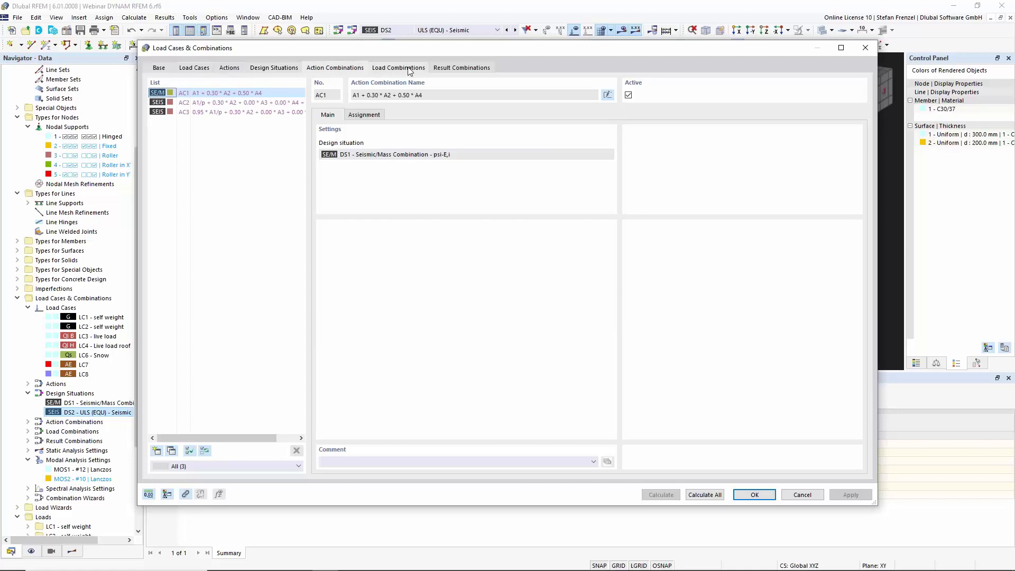
click(191, 71)
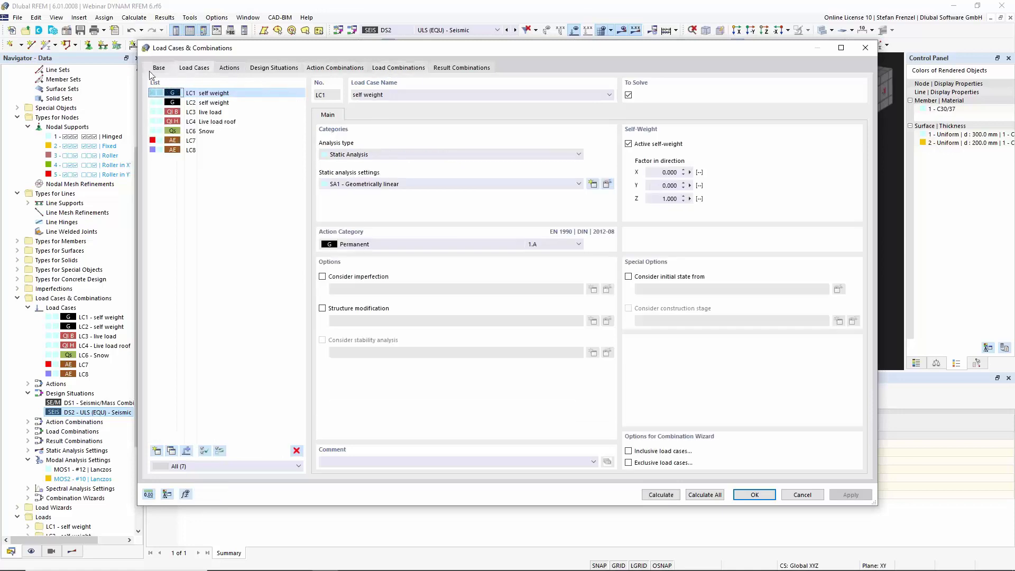
click(151, 73)
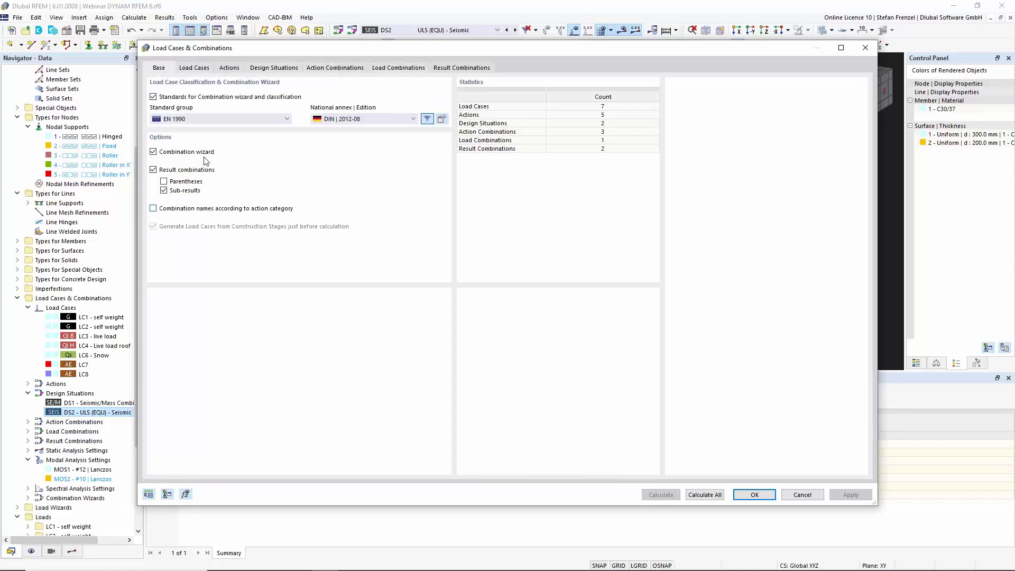
click(285, 70)
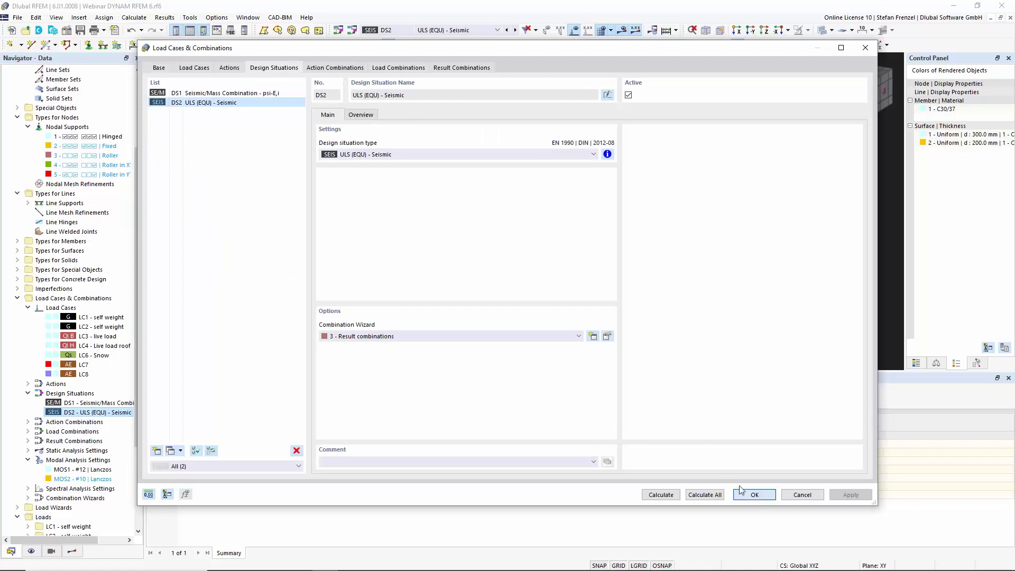
key(Escape)
Enable Concrete Design among the design add-ons in the model's base data.
scroll(79, 238, up, 4)
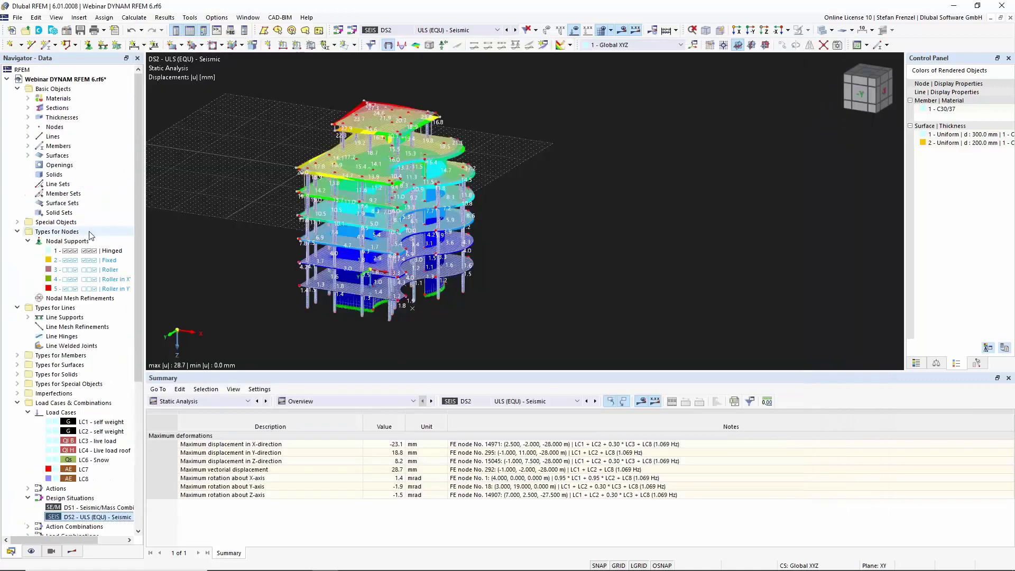
right_click(68, 79)
click(99, 85)
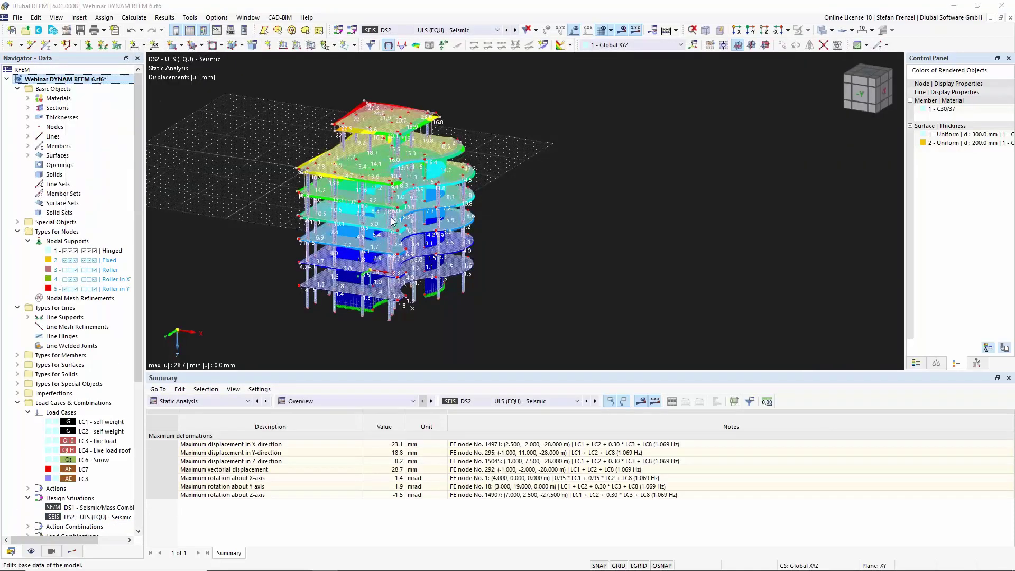
click(337, 104)
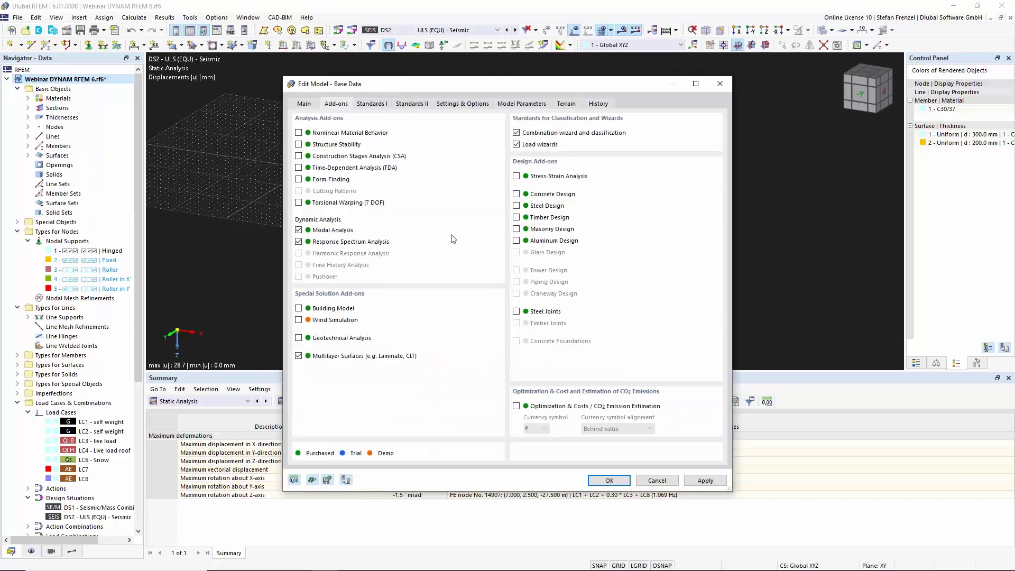
click(517, 194)
key(Return)
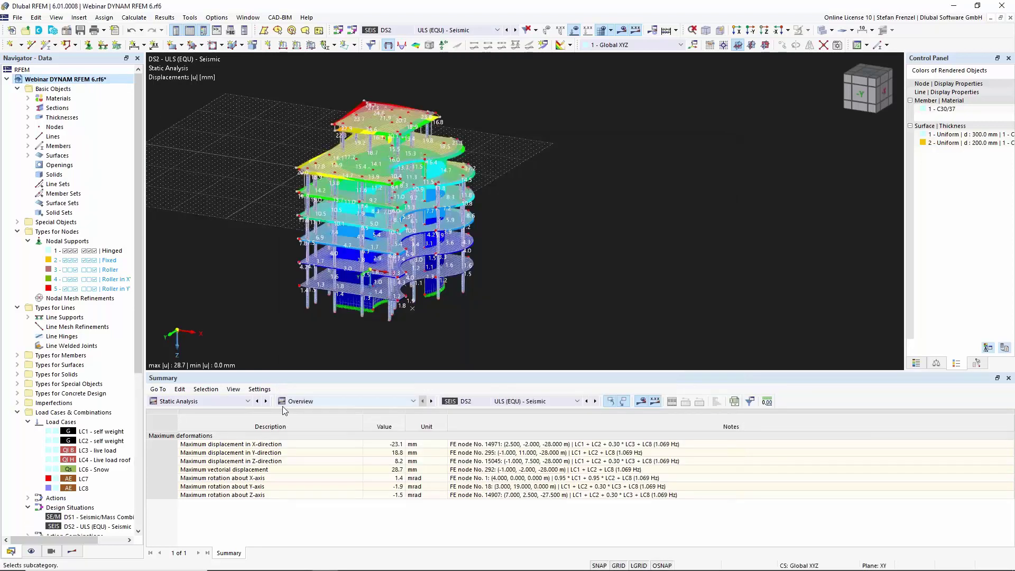
Check the Concrete Design activation and the available situation types of design situation DS2, leaving its settings unchanged.
scroll(48, 450, down, 6)
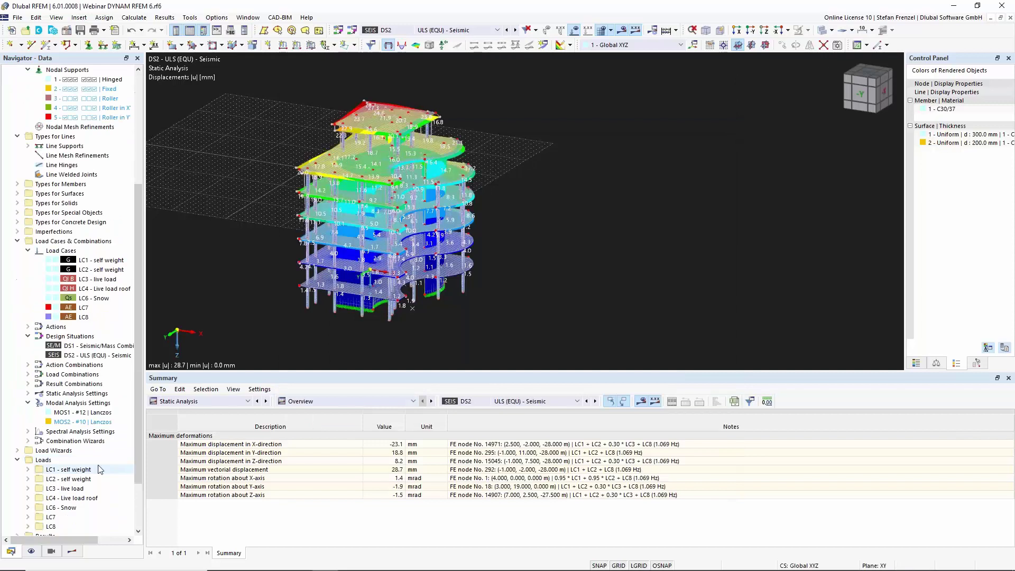
right_click(83, 355)
click(104, 360)
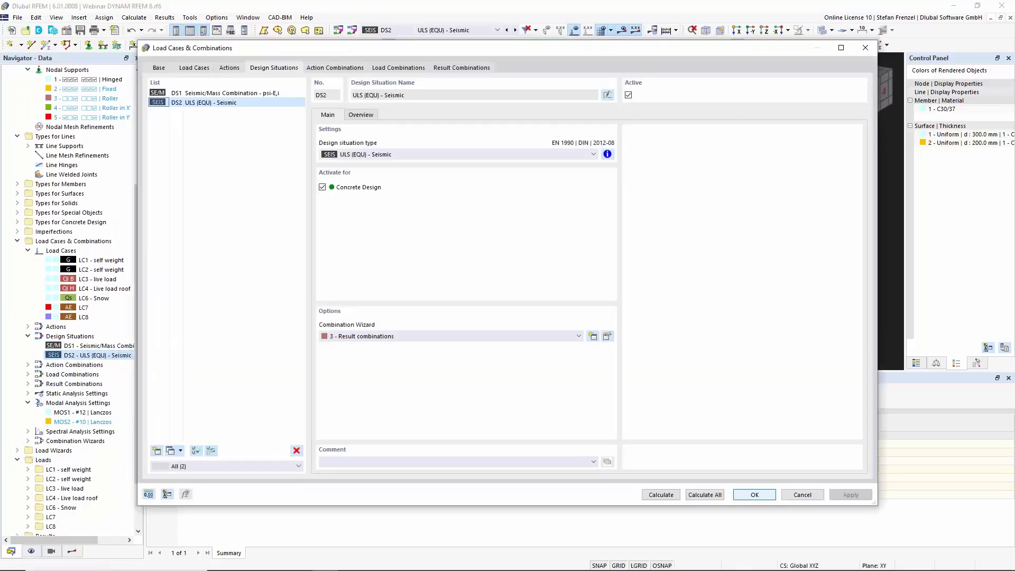
click(358, 156)
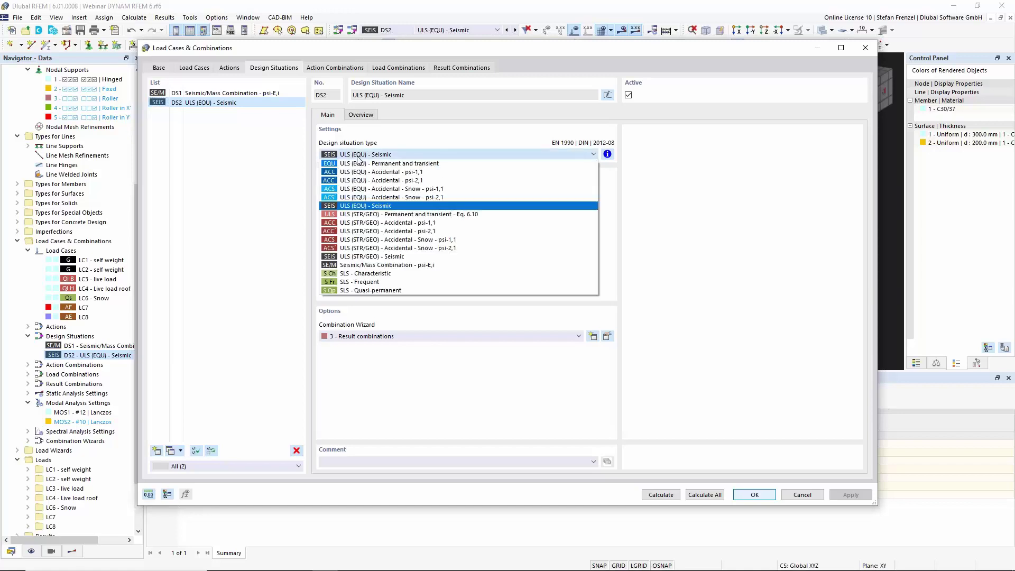
click(359, 155)
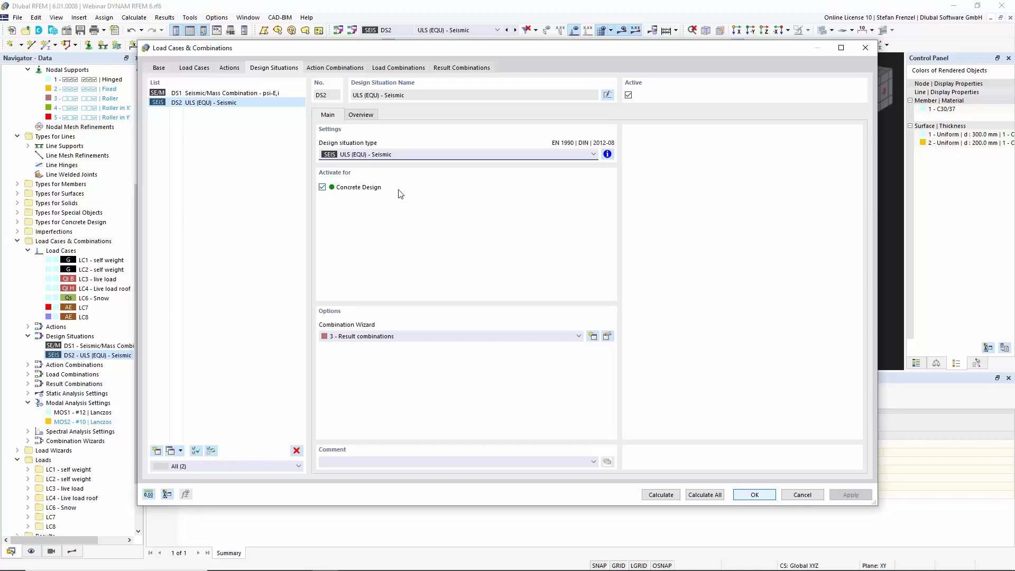
click(801, 494)
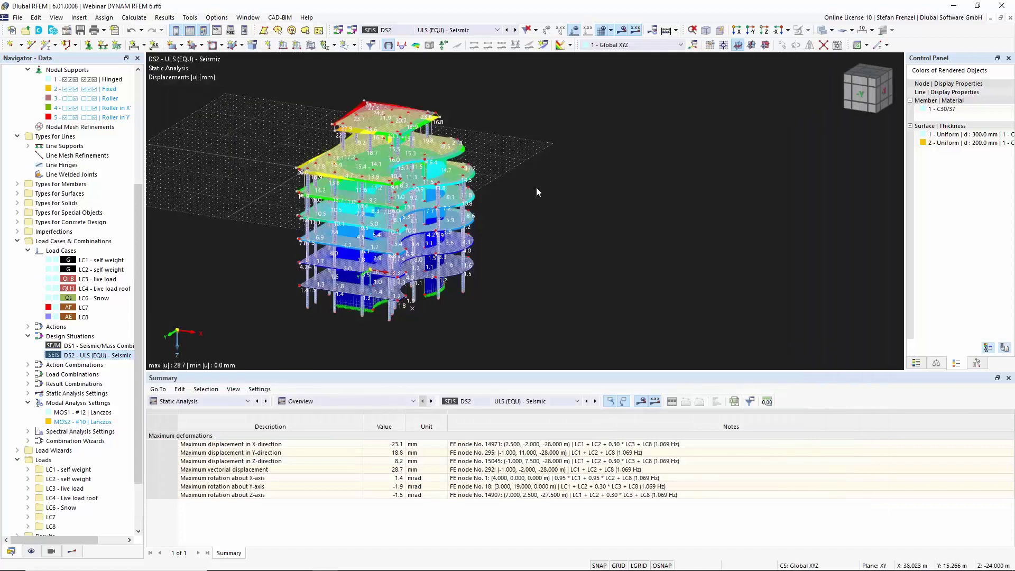
scroll(536, 187, down, 2)
scroll(443, 250, up, 3)
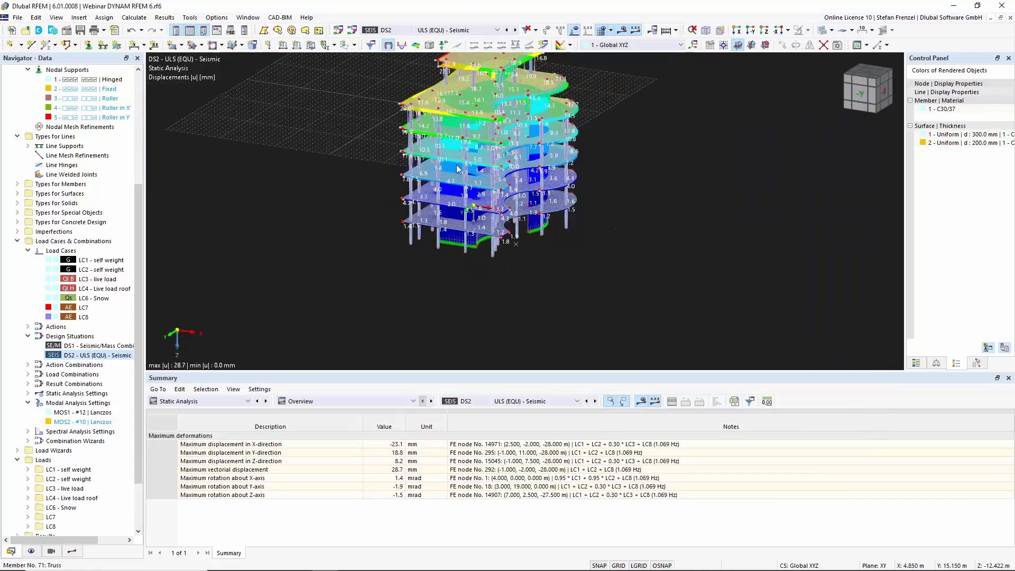
scroll(462, 253, down, 3)
scroll(464, 115, up, 3)
scroll(465, 116, down, 1)
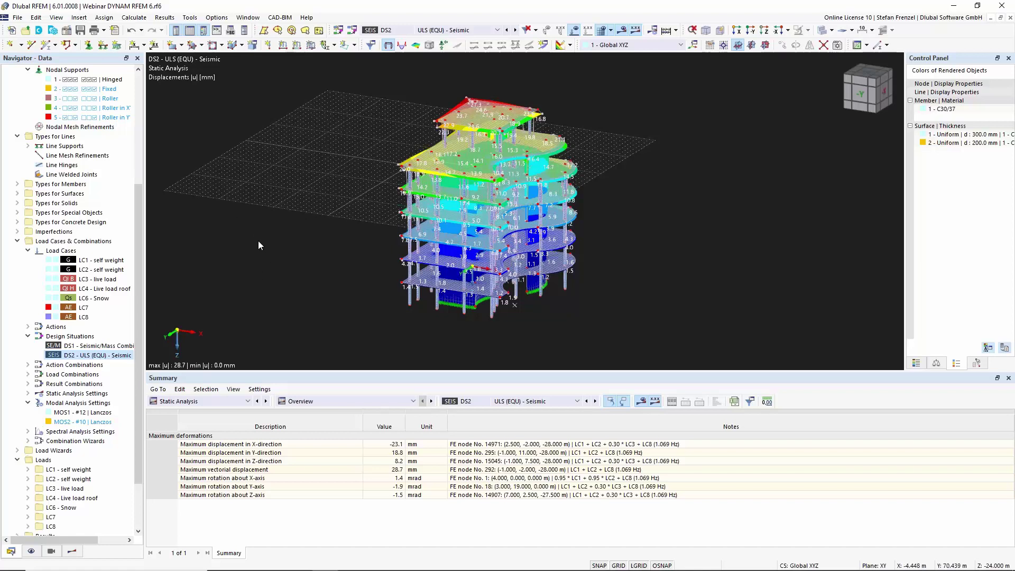
Activate the Building Model add-on in the model's base data.
drag(139, 251, 135, 141)
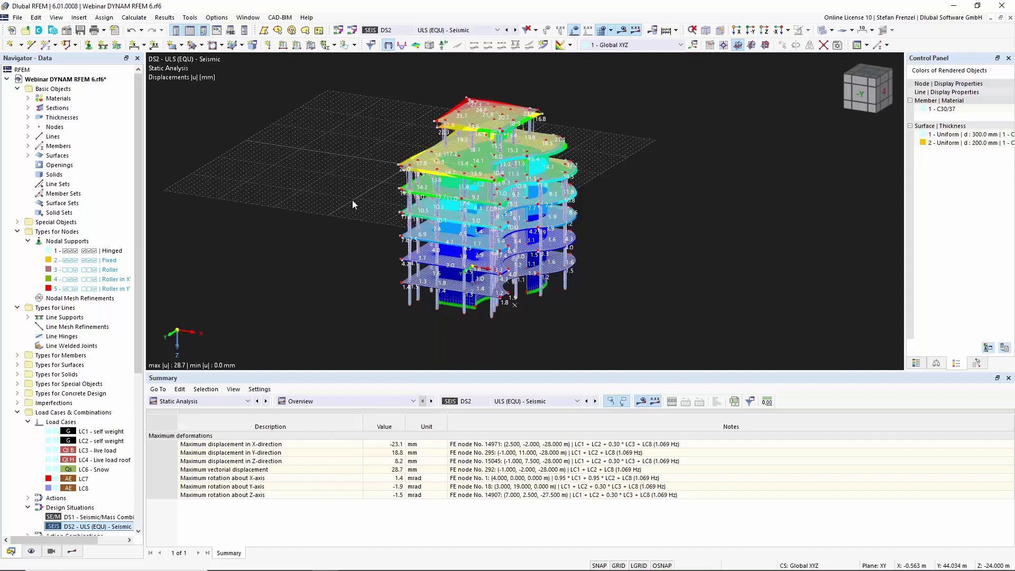
right_click(88, 79)
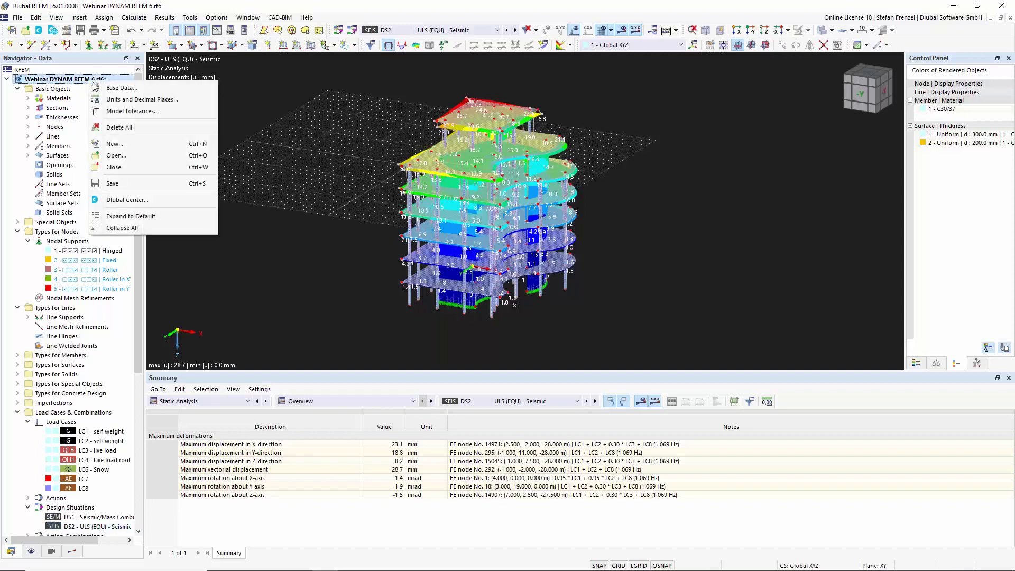
click(114, 90)
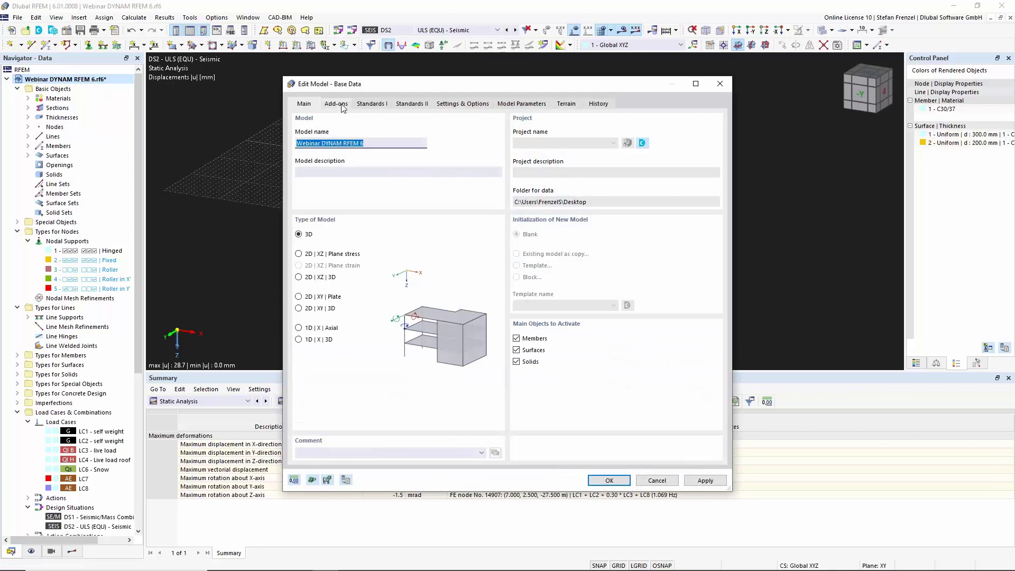
click(341, 104)
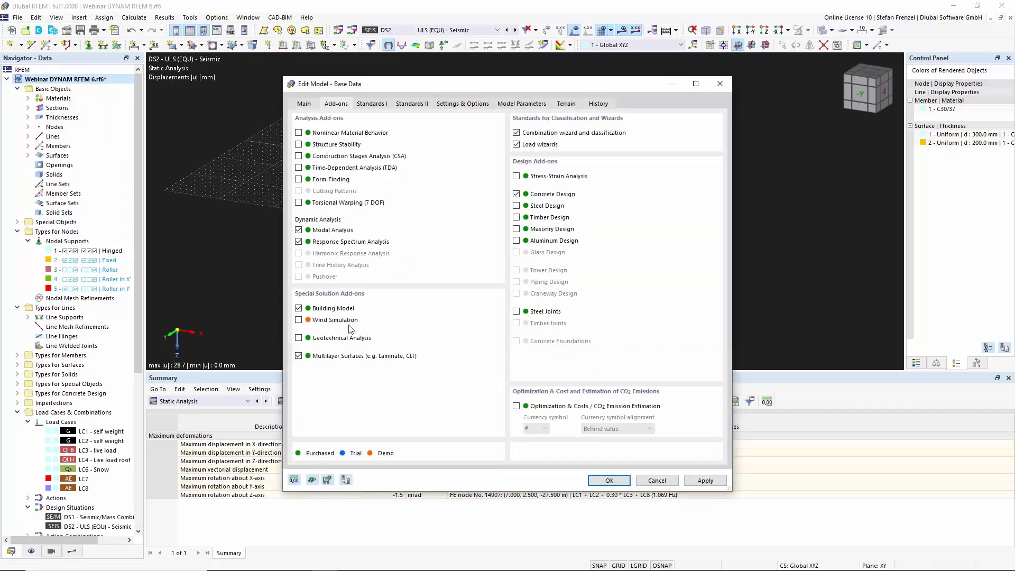
click(609, 480)
Create a new building story in the building model and set its top elevation to -4 m.
right_drag(738, 233, 581, 301)
click(527, 334)
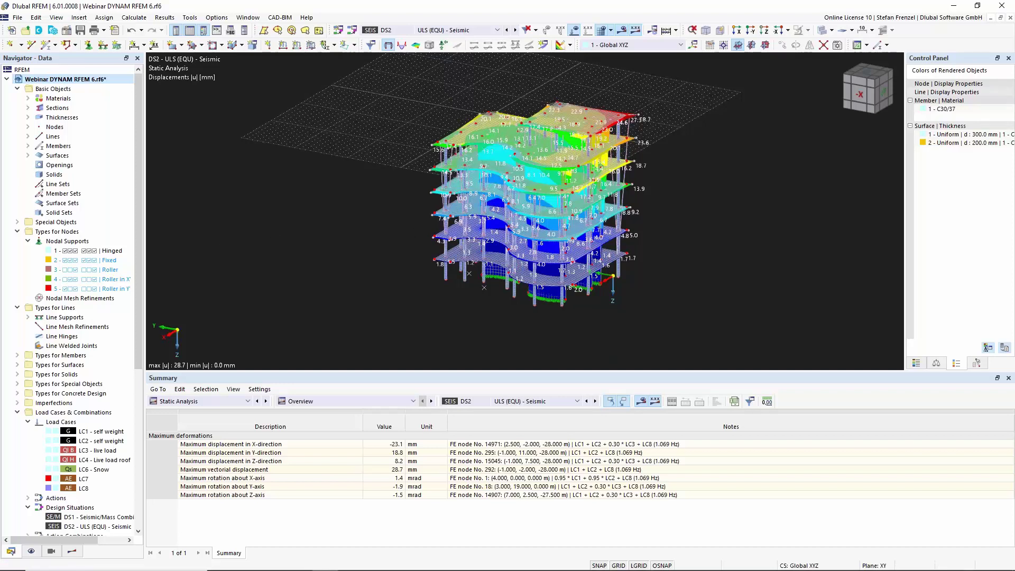
drag(135, 349, 131, 467)
scroll(131, 467, down, 3)
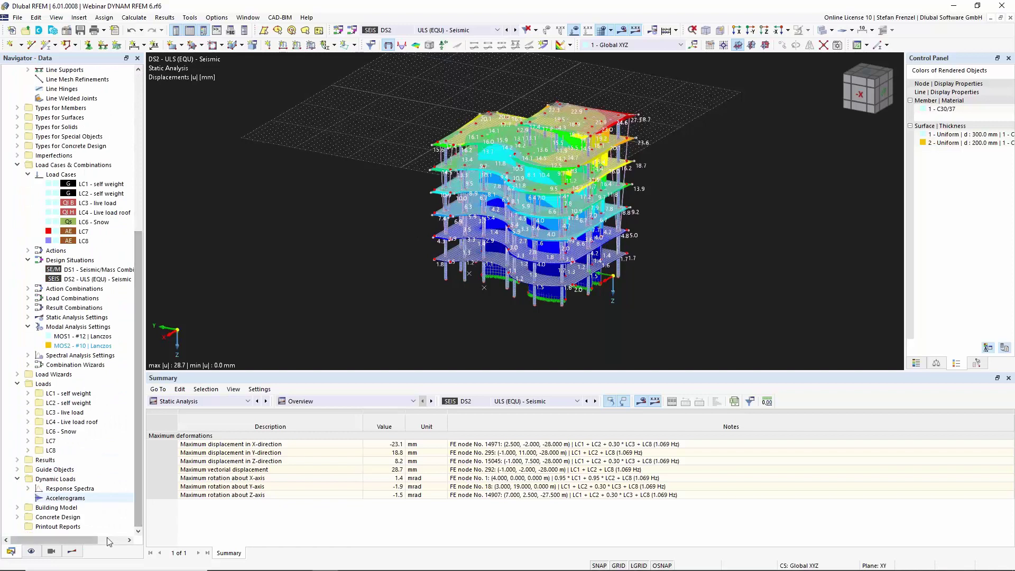
click(18, 508)
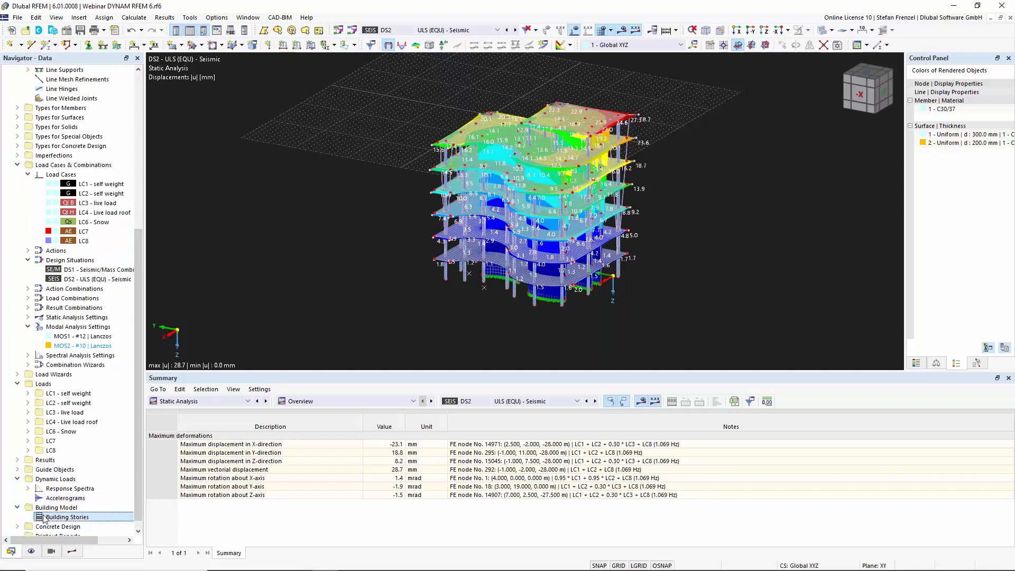
right_click(67, 516)
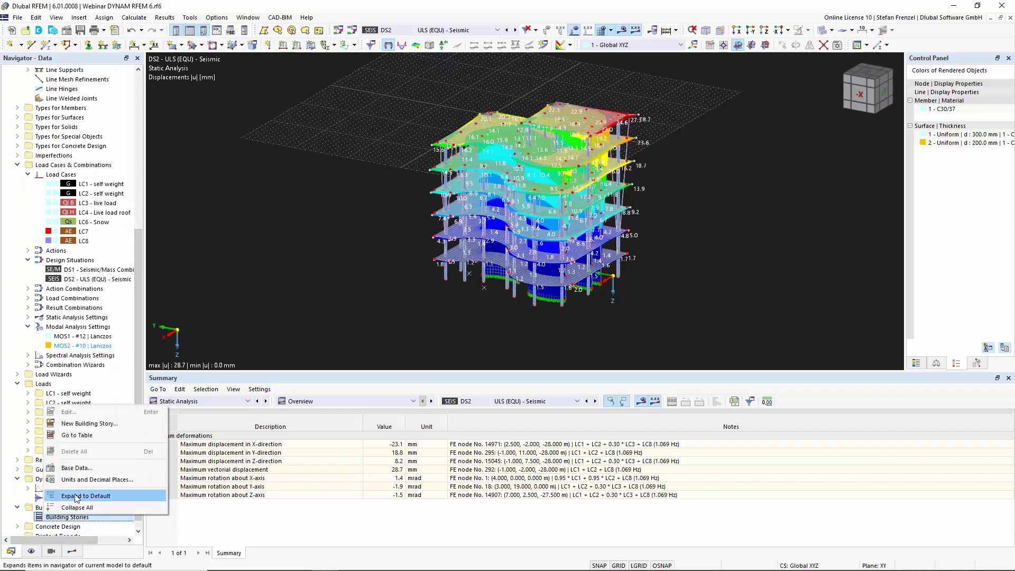
click(91, 425)
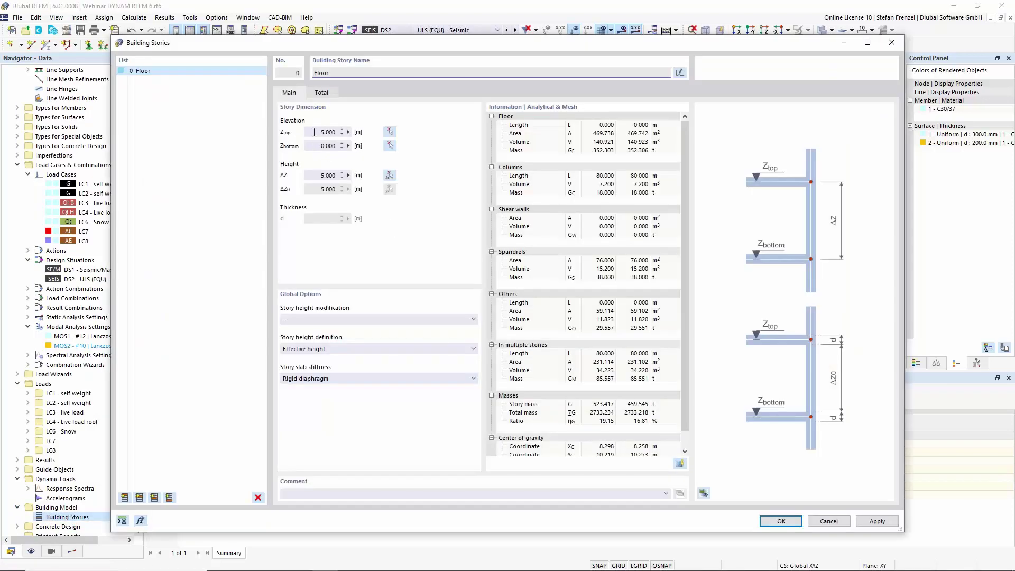
click(314, 132)
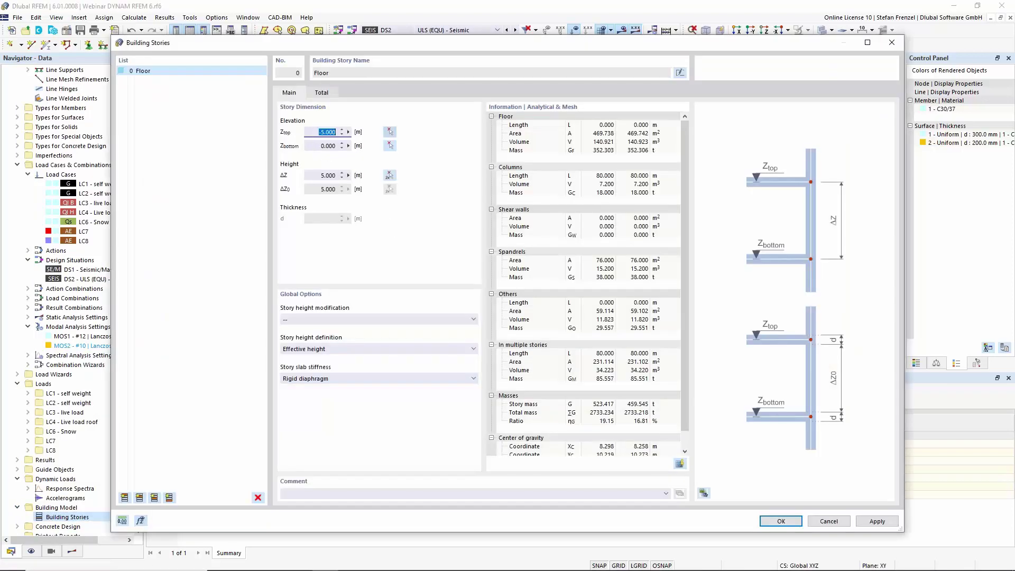
text(-4)
Add six more 4 m high stories above the base floor, up to a top elevation of -28 m.
click(138, 499)
click(137, 500)
click(137, 499)
click(137, 499)
click(139, 498)
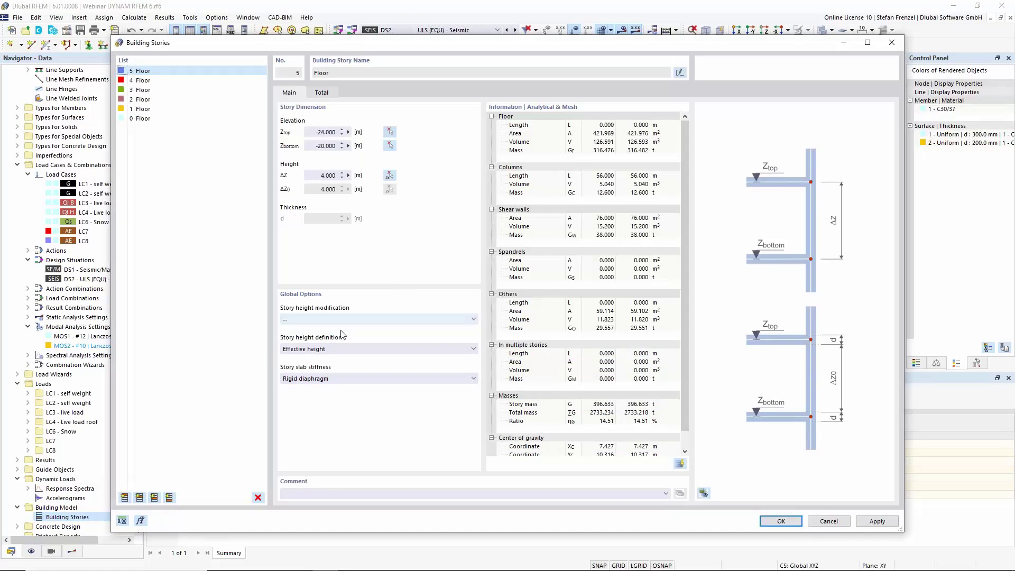
click(138, 497)
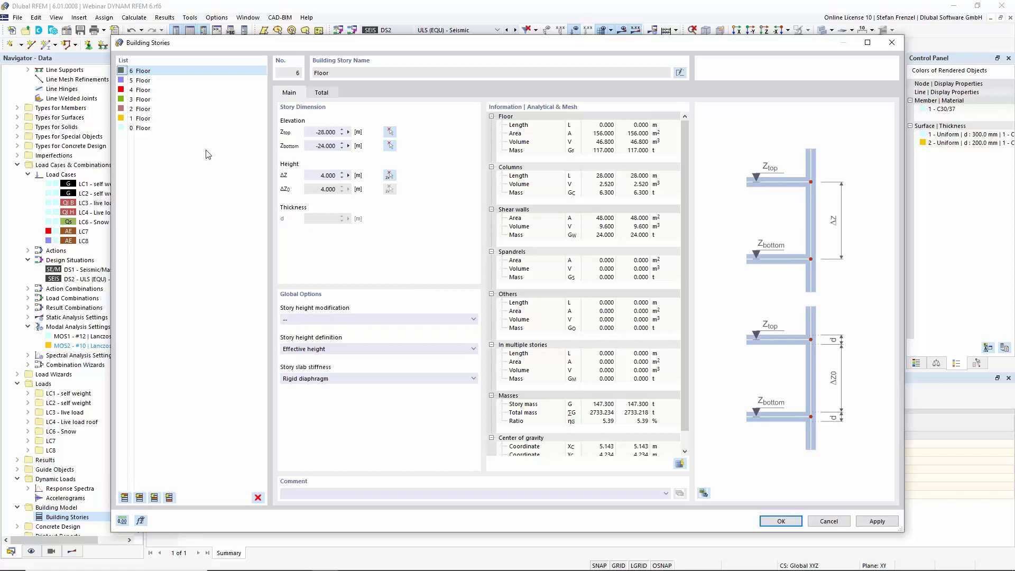
Select all seven stories and set their slab stiffness to "--" instead of a rigid diaphragm.
shift+click(152, 128)
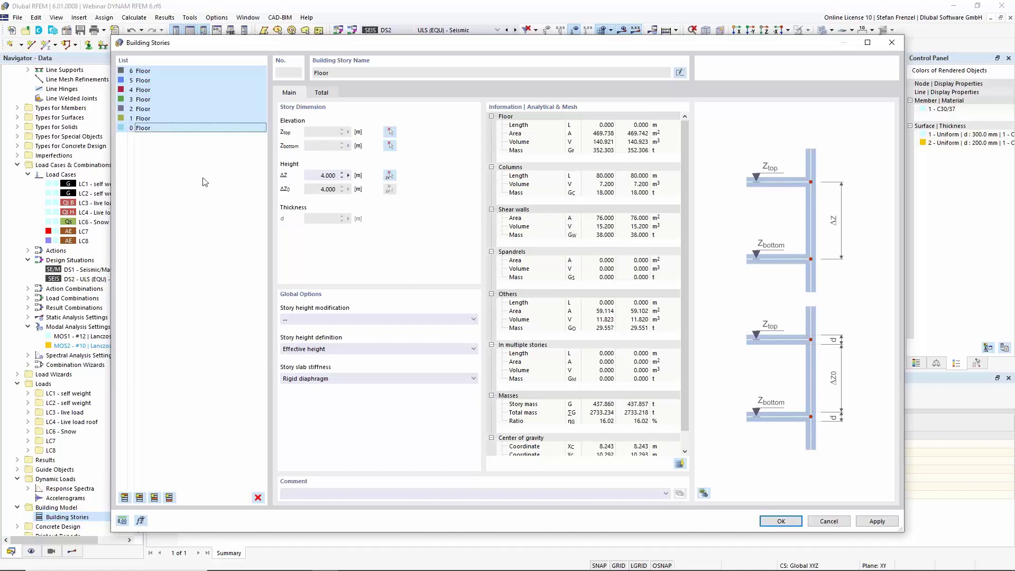
click(349, 379)
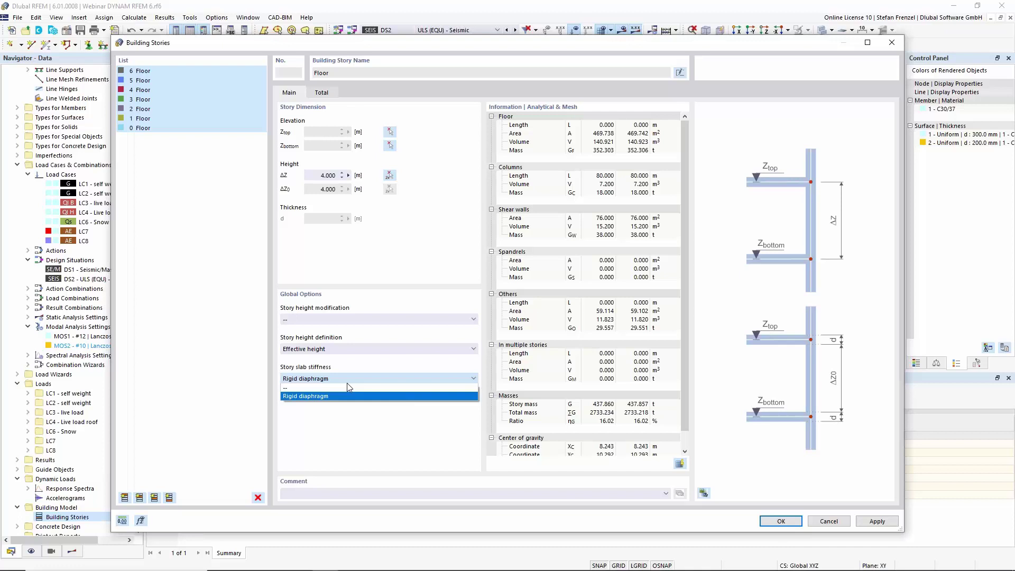
click(347, 388)
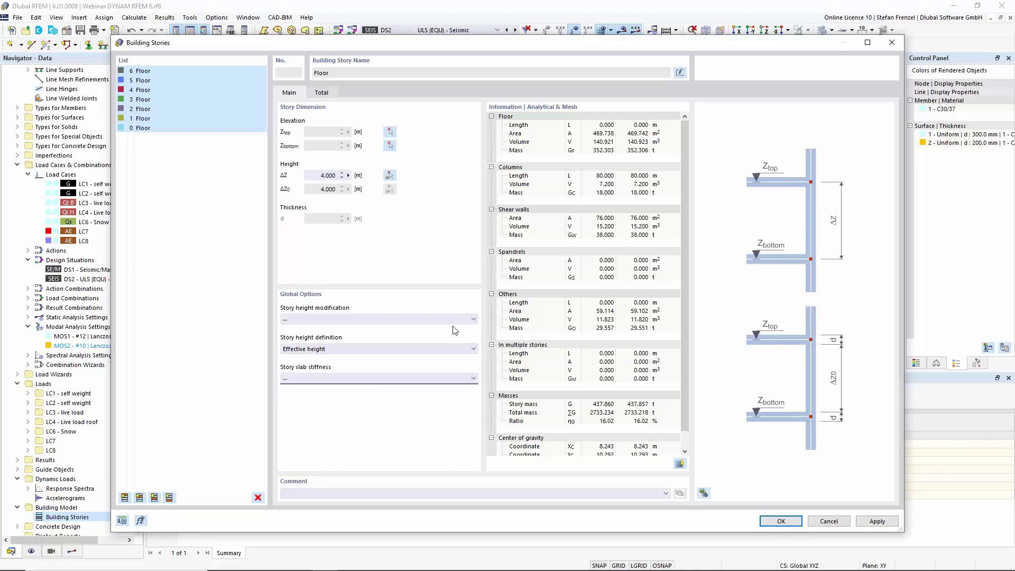
Apply the building story settings and view the story levels beside the model.
click(785, 522)
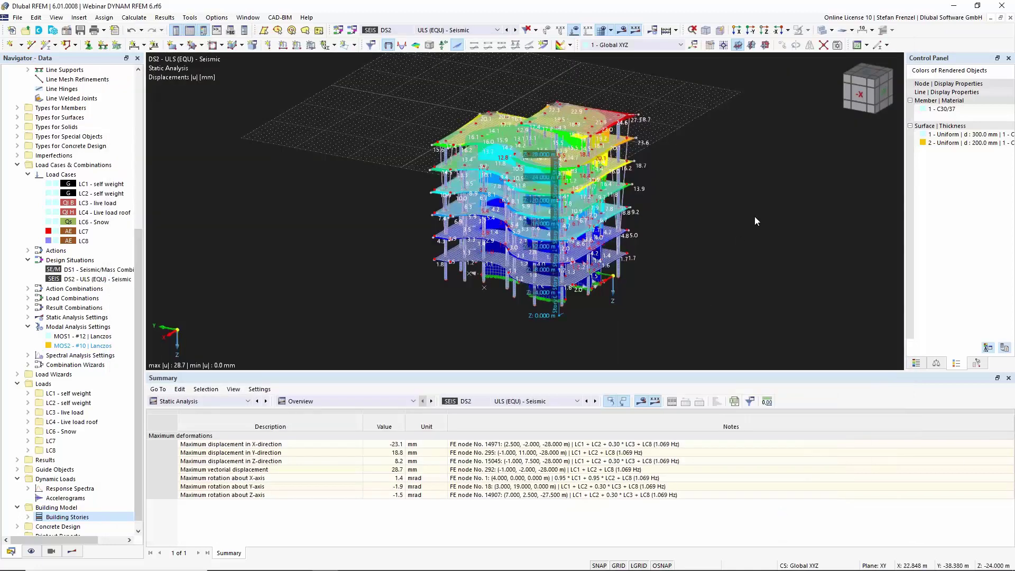
ctrl+middle_drag(753, 248, 602, 216)
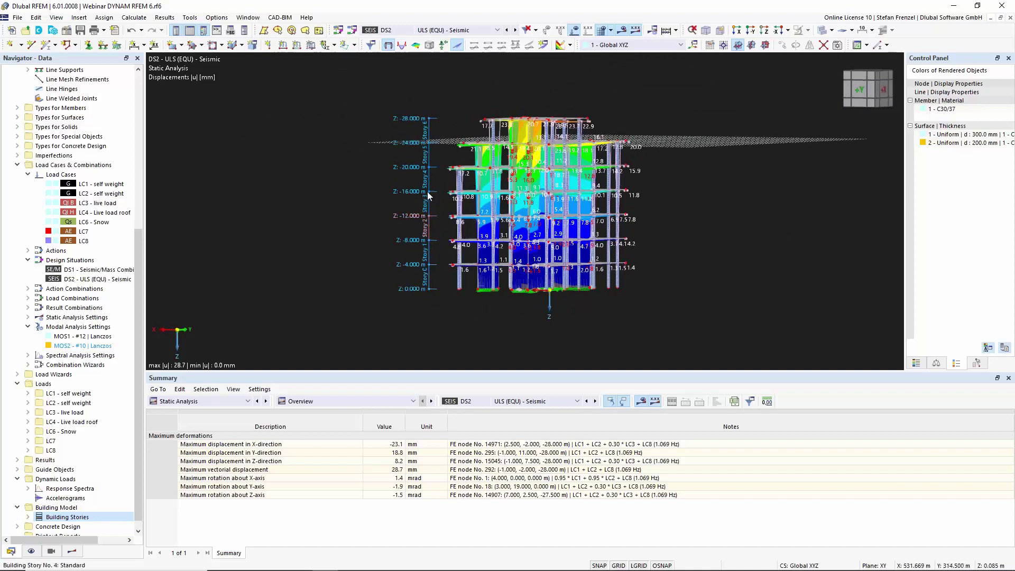
scroll(428, 196, up, 2)
mouse_move(331, 125)
ctrl+middle_down()
mouse_move(342, 143)
mouse_move(325, 143)
ctrl+middle_up()
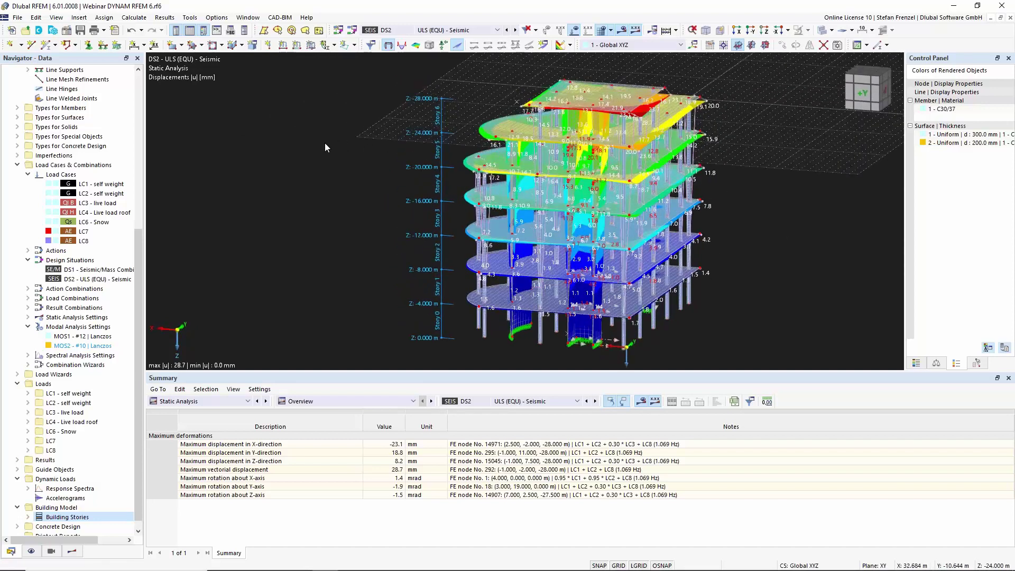
Display the spectral analysis results of load case LC8 instead of the DS2 seismic envelope.
click(72, 551)
click(206, 401)
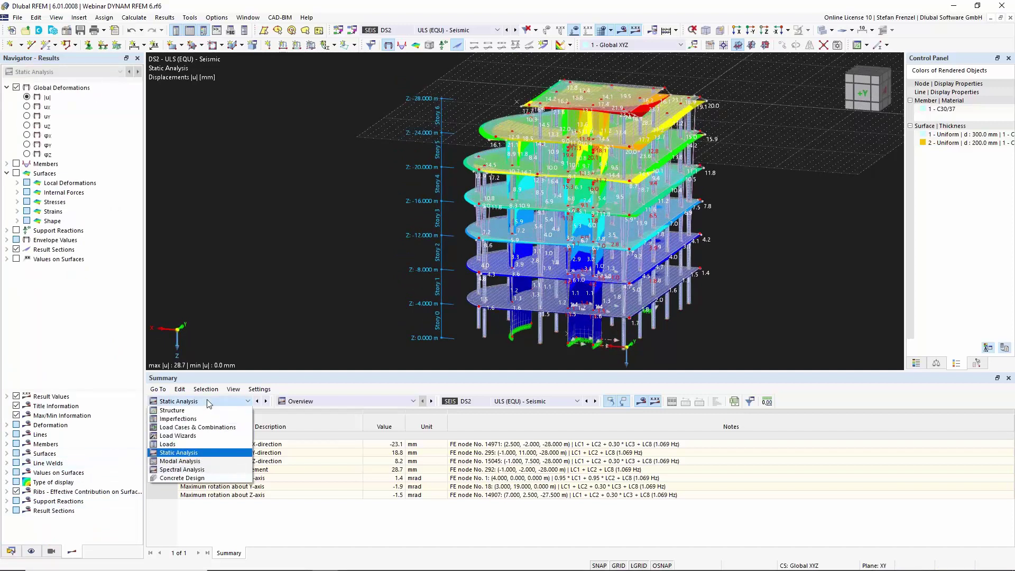
click(209, 402)
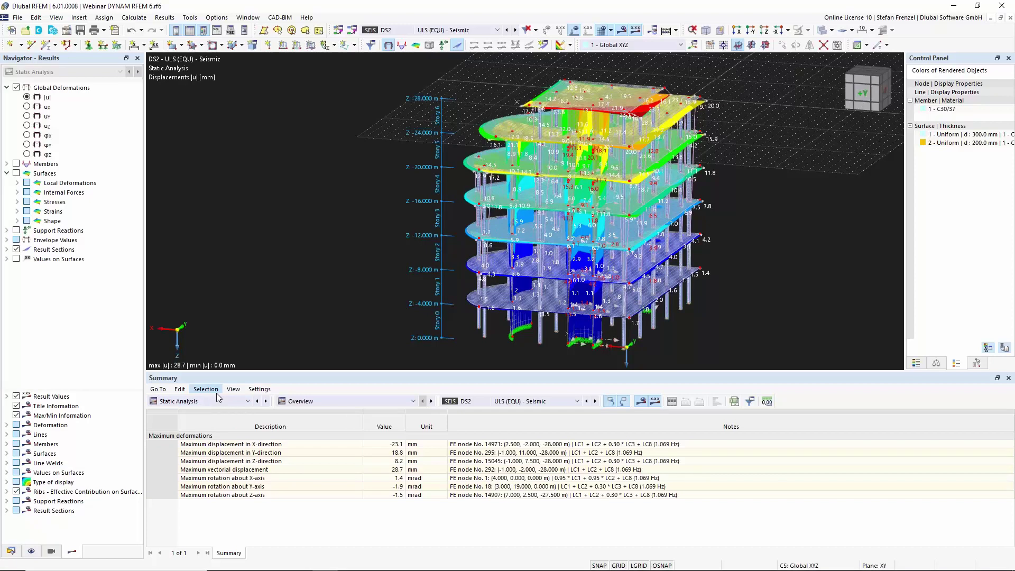
click(432, 29)
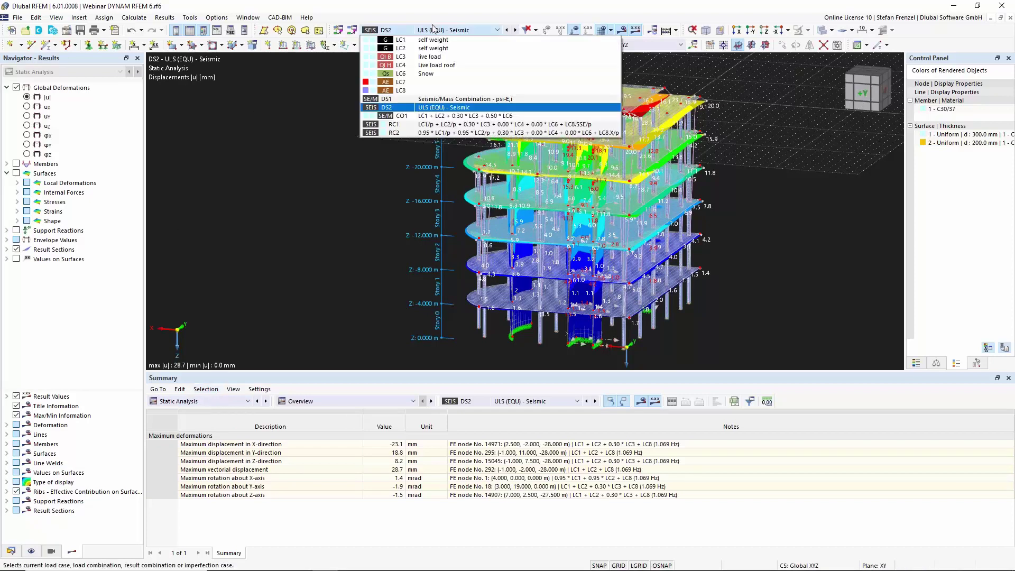
click(418, 90)
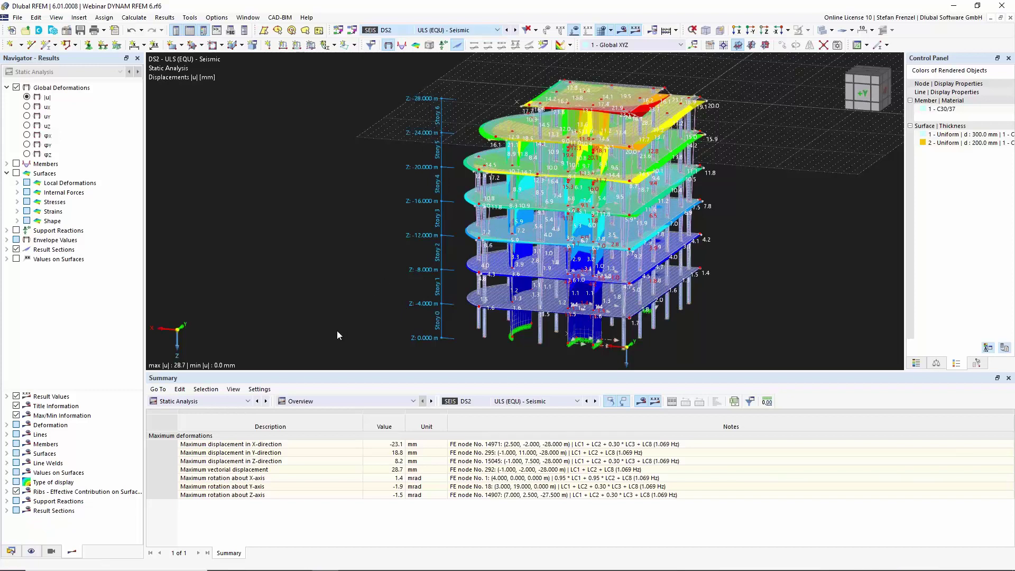
Show the LC8 spectral analysis result tables by stories, starting with the story actions.
click(248, 401)
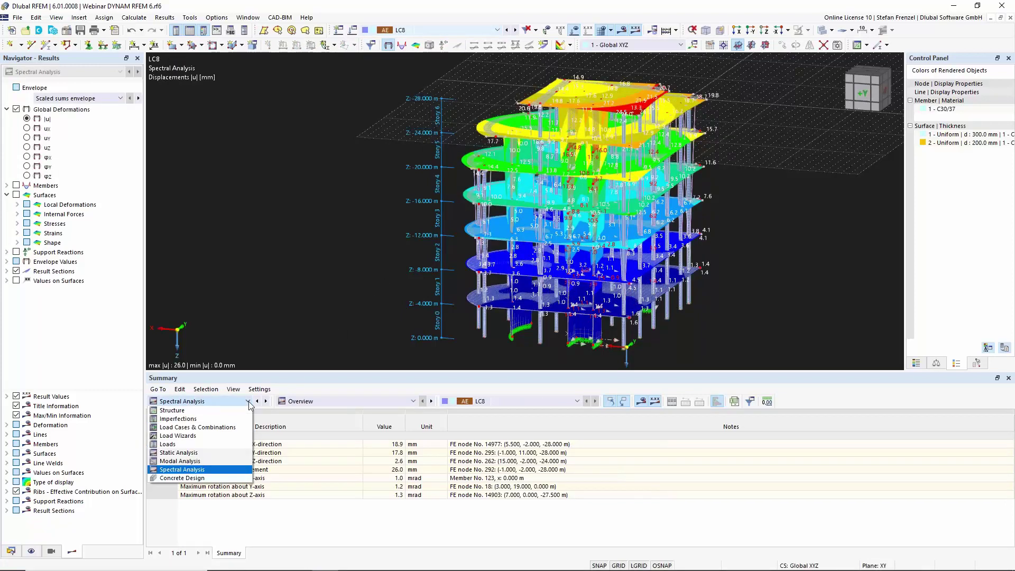
click(249, 405)
click(320, 402)
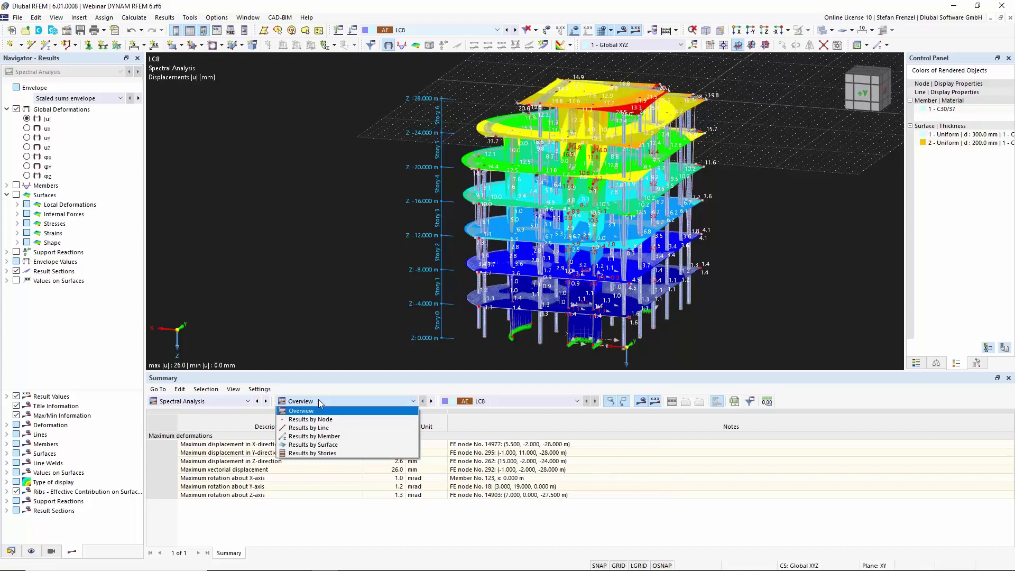
click(339, 453)
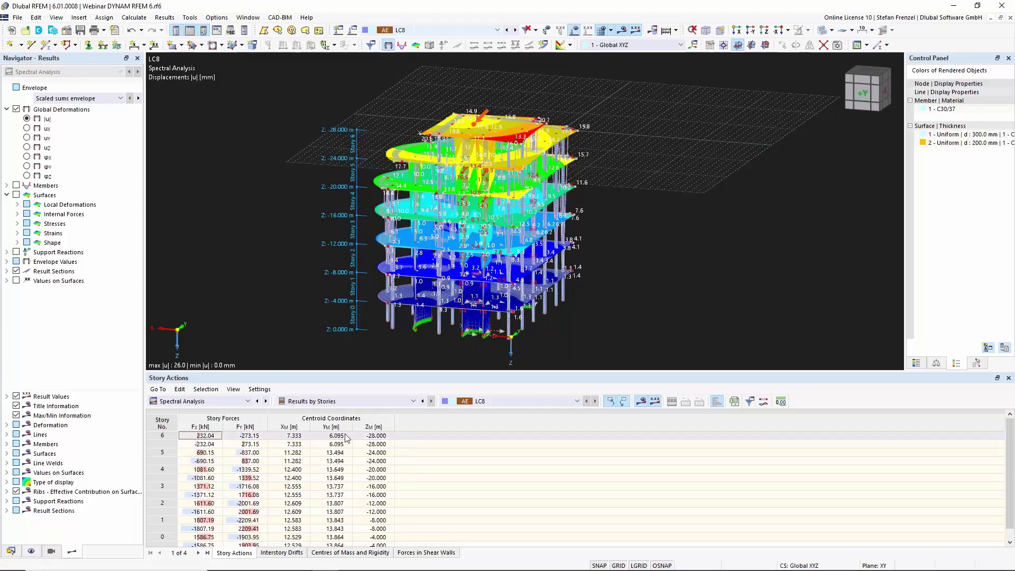
Review the LC8 interstory drifts, the centres of mass and rigidity, and the forces in shear walls for each story.
click(282, 552)
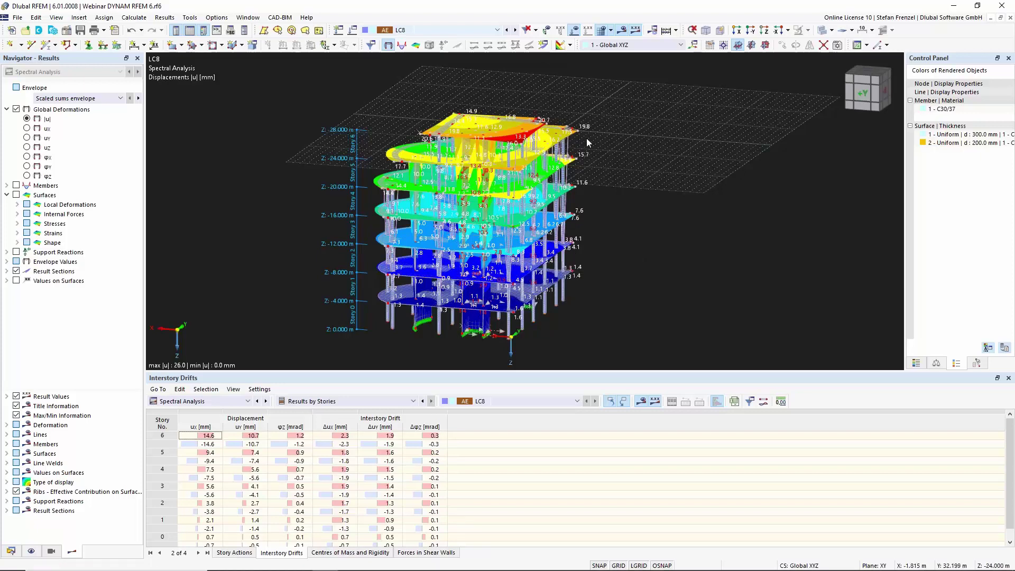
click(329, 553)
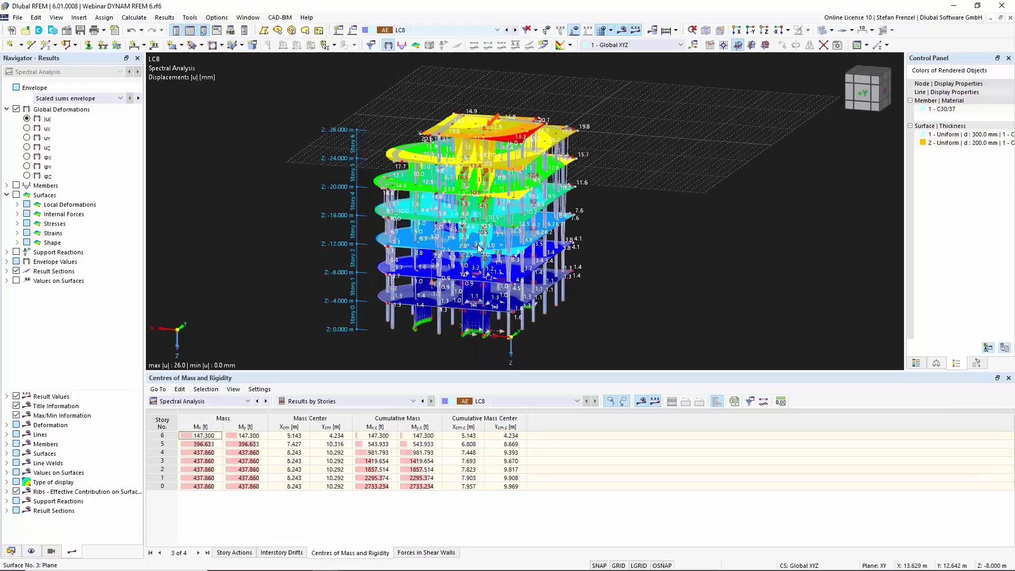
ctrl+middle_drag(623, 216, 567, 170)
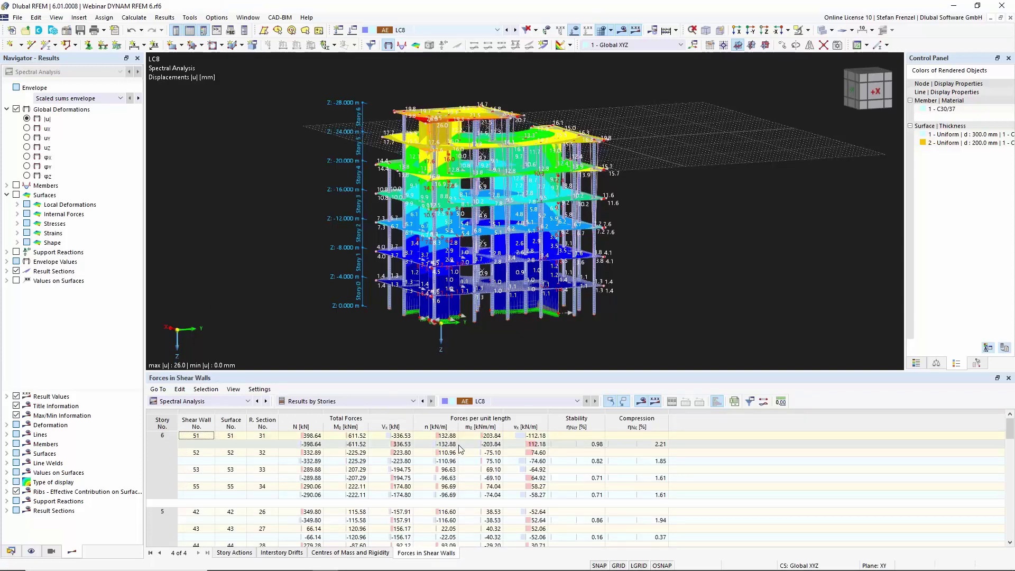
ctrl+middle_drag(295, 237, 325, 294)
ctrl+middle_drag(738, 187, 532, 203)
right_click(531, 203)
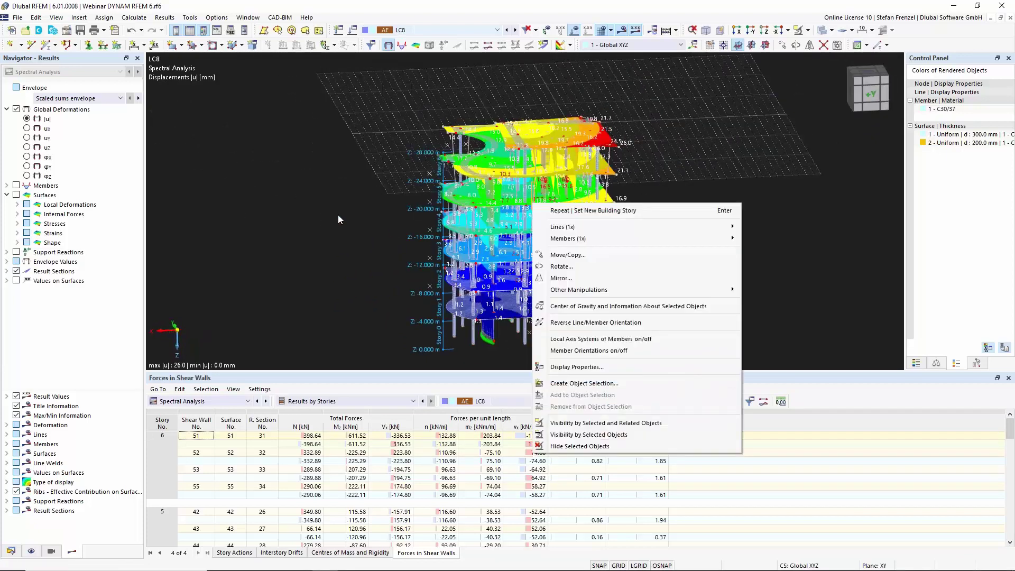
click(45, 315)
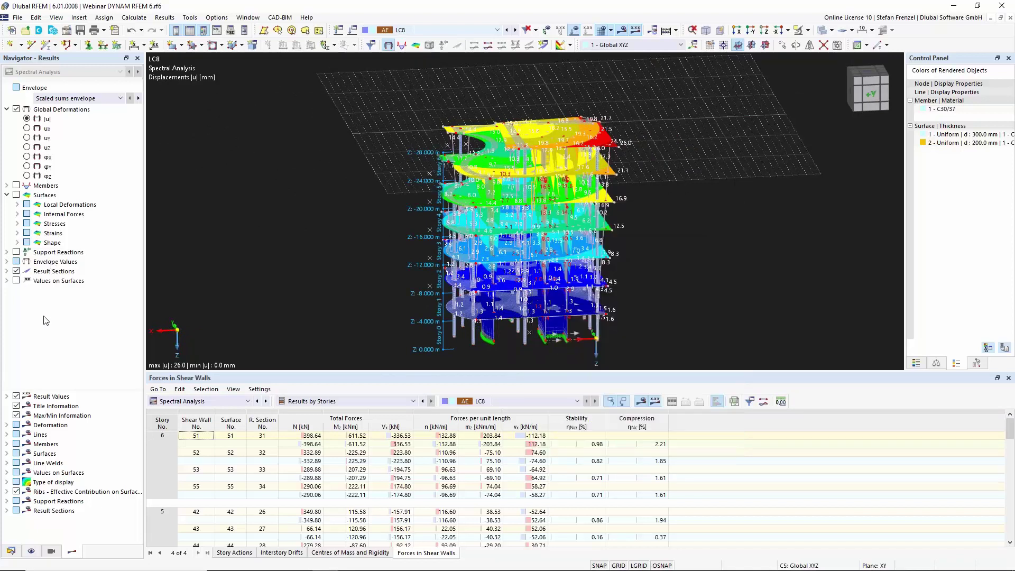
Look through the result sections listed for the shear walls of all stories.
click(7, 271)
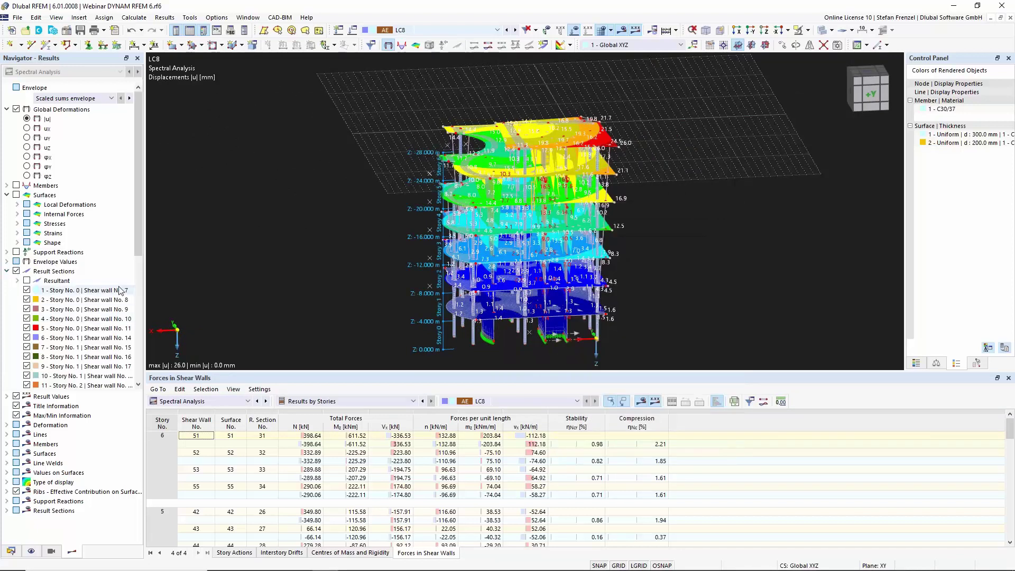
drag(136, 228, 140, 305)
scroll(136, 309, down, 4)
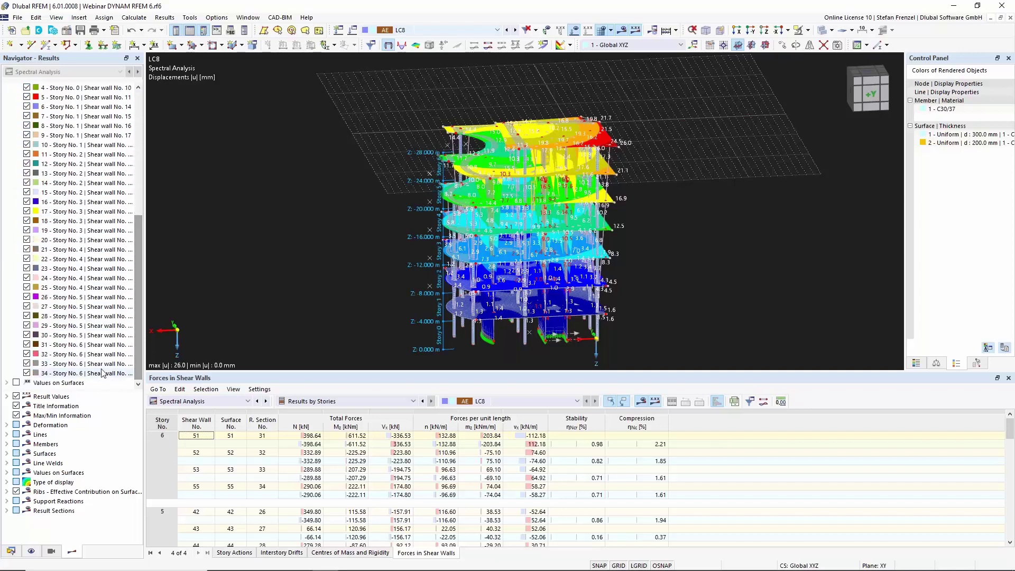
scroll(132, 211, up, 8)
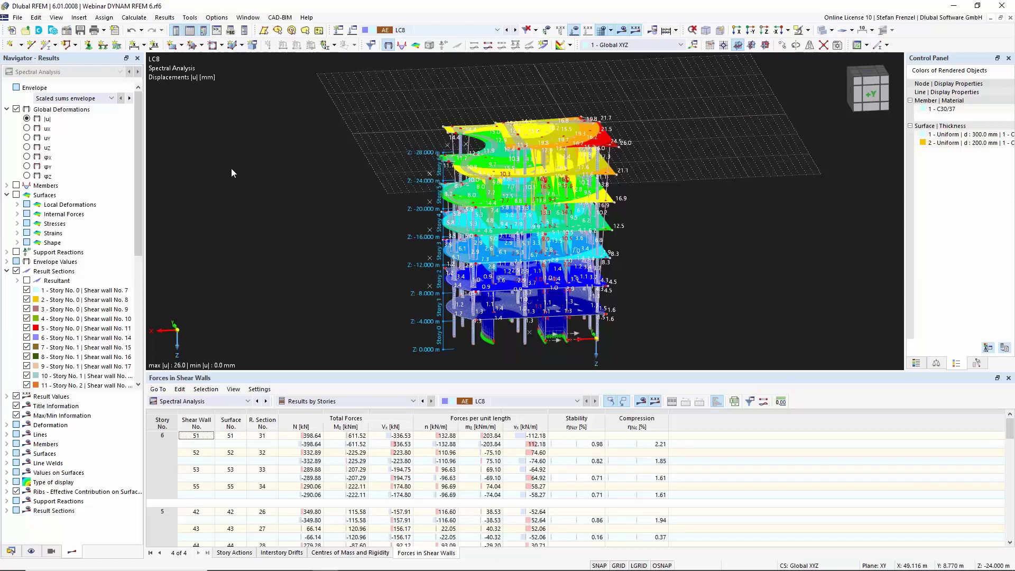
Create a printout report and exclude the members' internal forces by section and the story actions from its spectral analysis results.
click(118, 35)
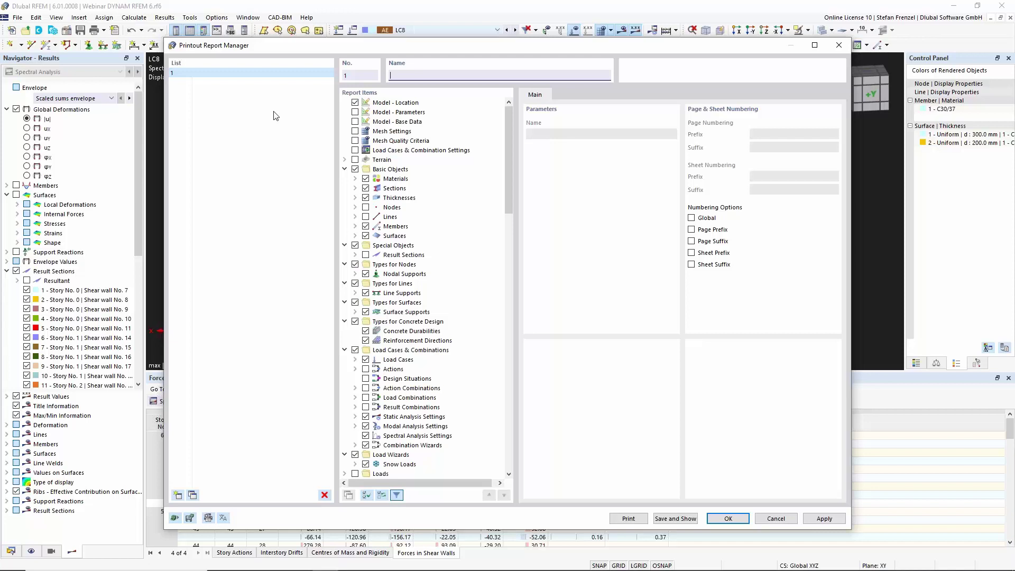
drag(508, 160, 505, 387)
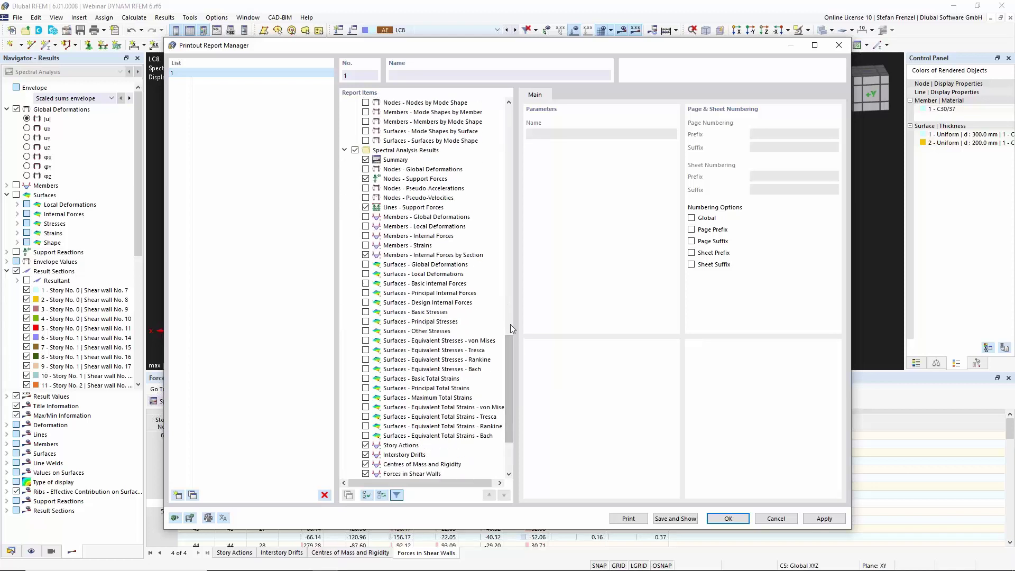
drag(506, 347, 511, 411)
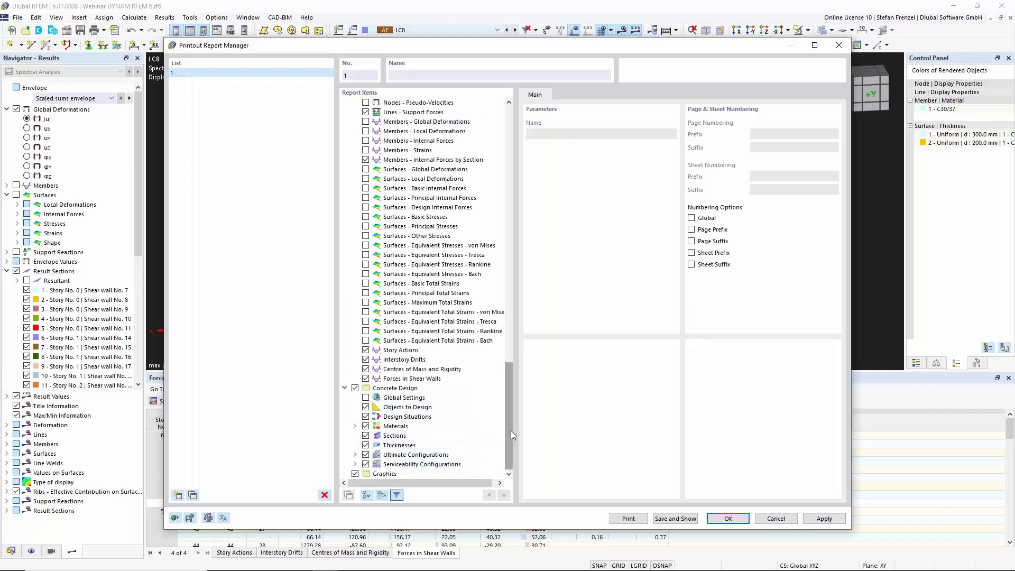
drag(510, 429, 508, 415)
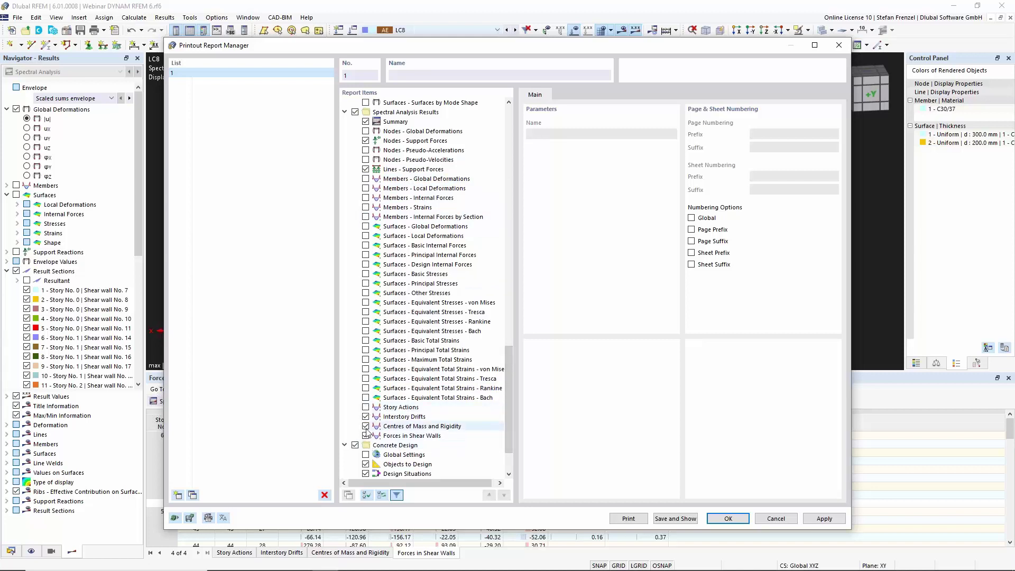
drag(505, 432, 526, 223)
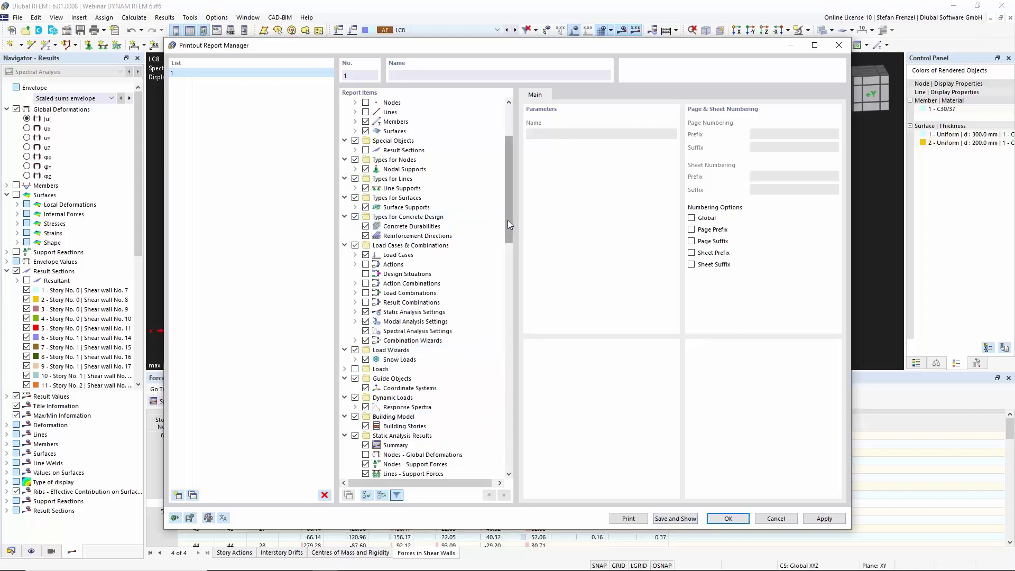
Exclude the Concrete Design and Graphics chapters from the printout report and accept the report content selection.
scroll(508, 220, up, 4)
drag(507, 212, 515, 455)
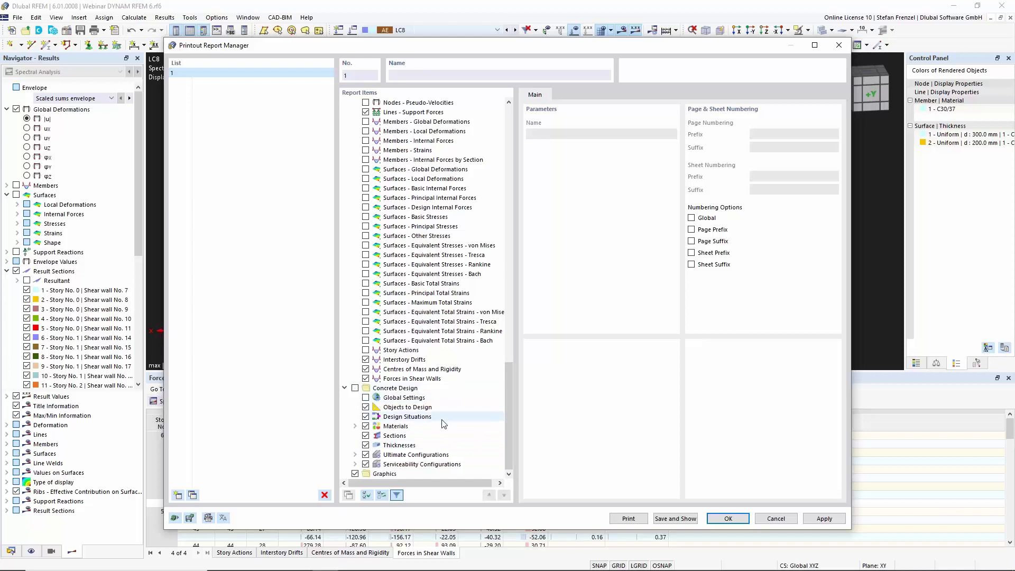
click(355, 473)
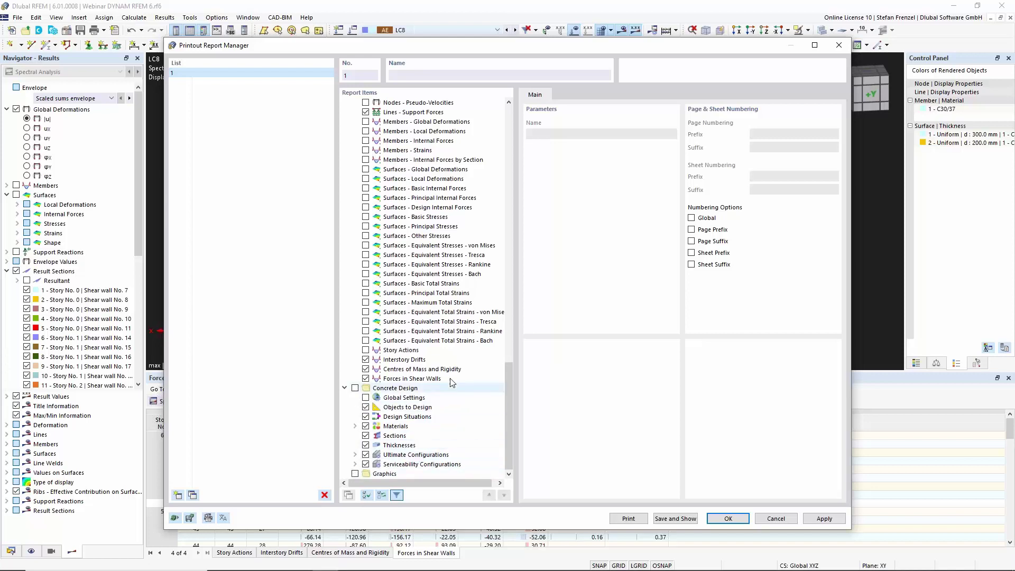
scroll(437, 379, up, 2)
scroll(437, 379, up, 4)
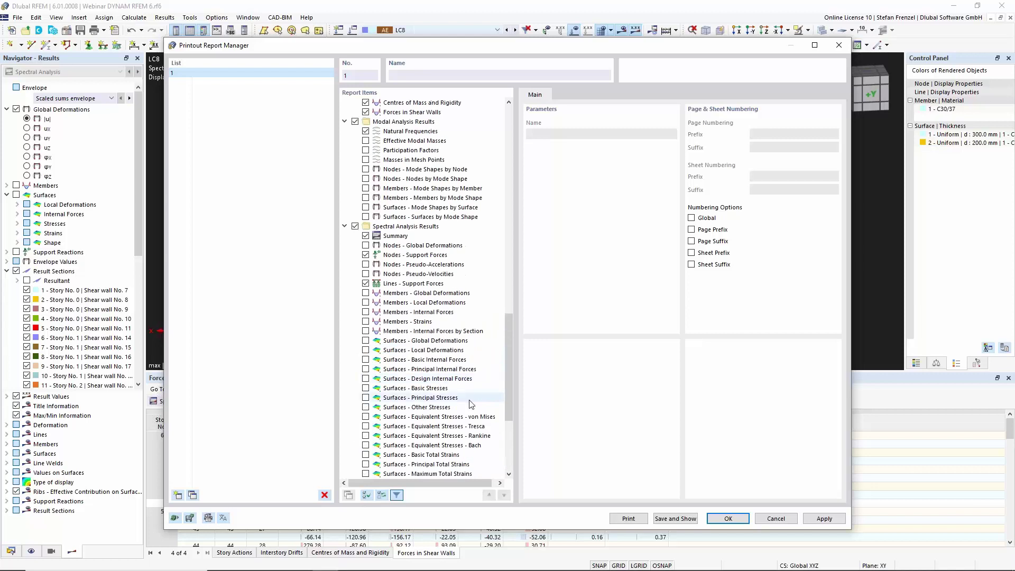
click(728, 523)
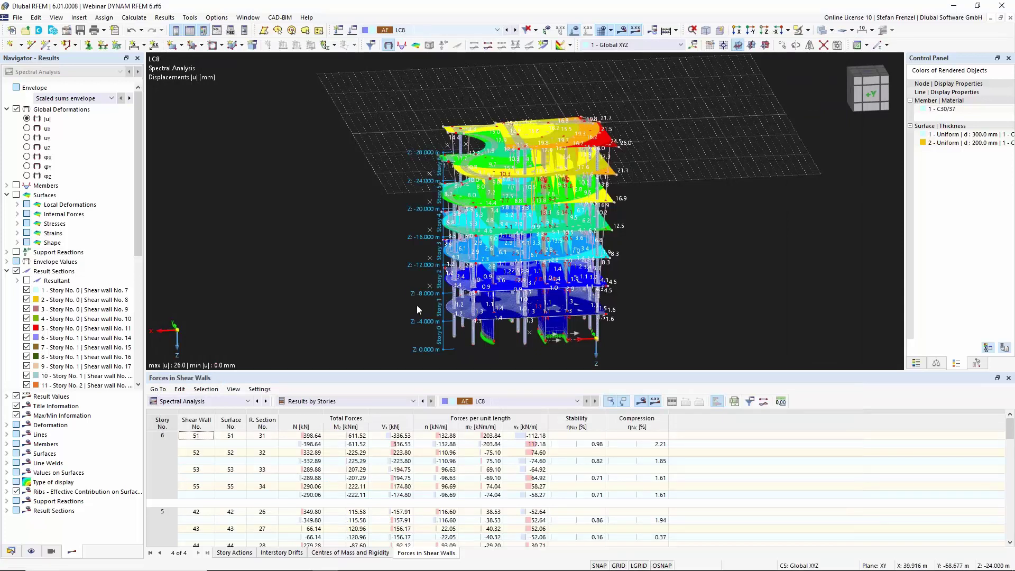
ctrl+middle_drag(360, 245, 288, 313)
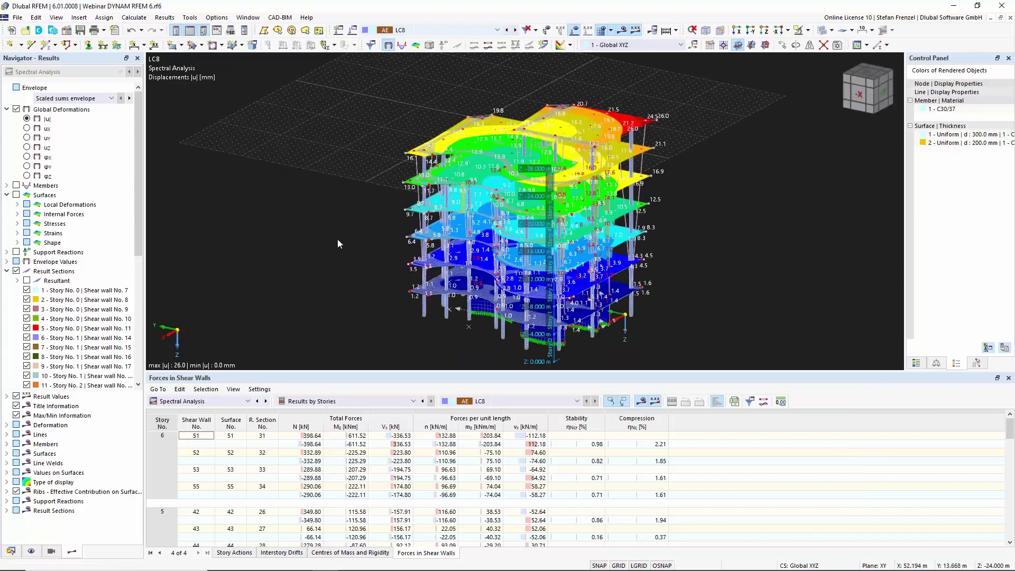
scroll(322, 242, down, 3)
scroll(365, 296, up, 2)
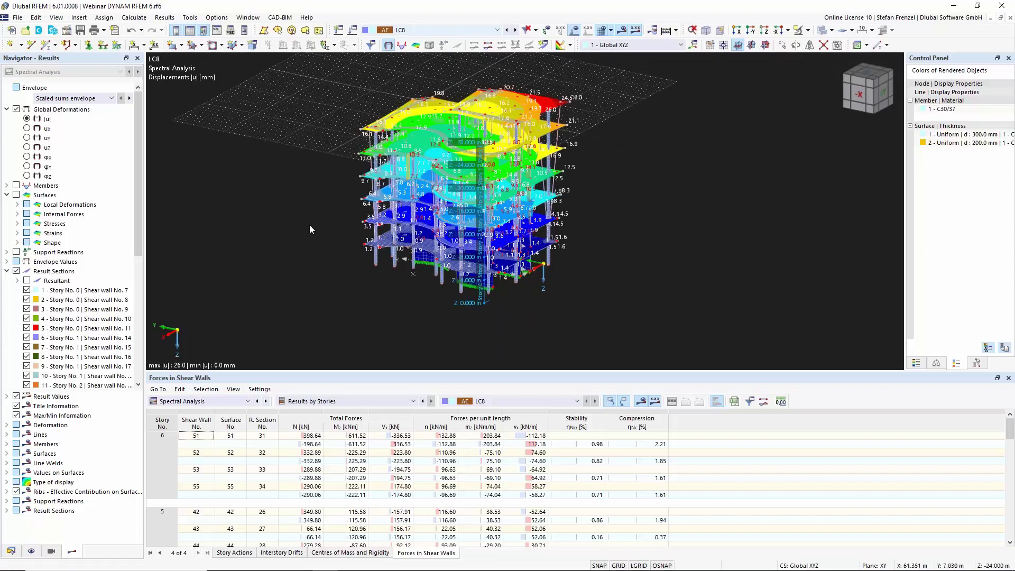
scroll(309, 224, down, 1)
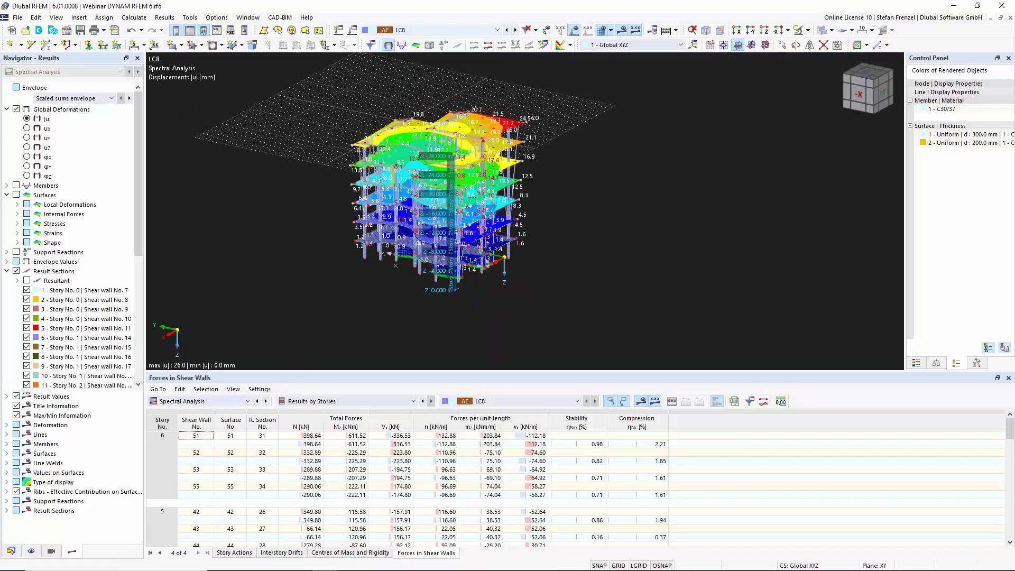
Open printout report 1 from the model data and fit its window to half of the screen beside the model.
click(13, 550)
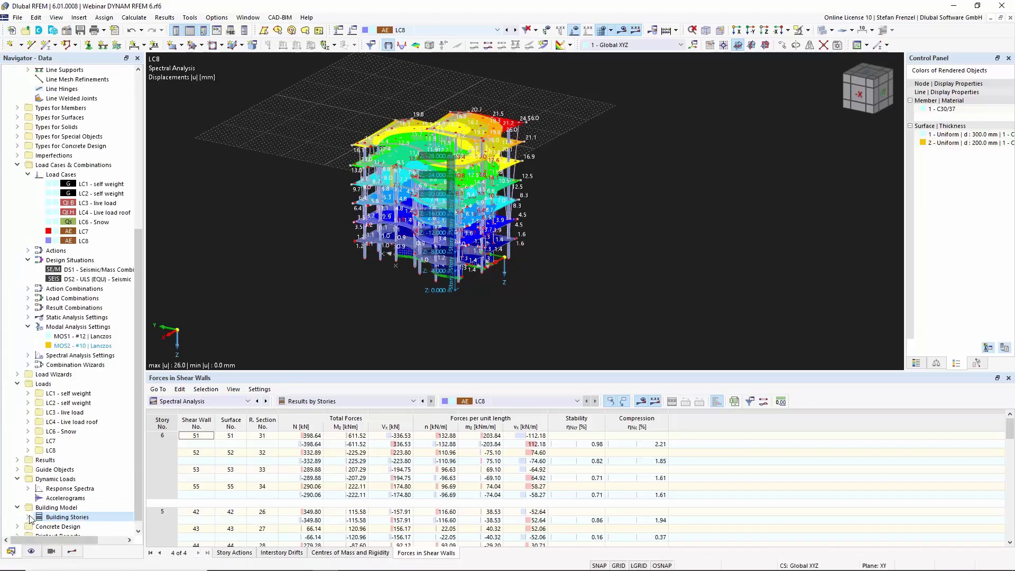
scroll(24, 520, down, 1)
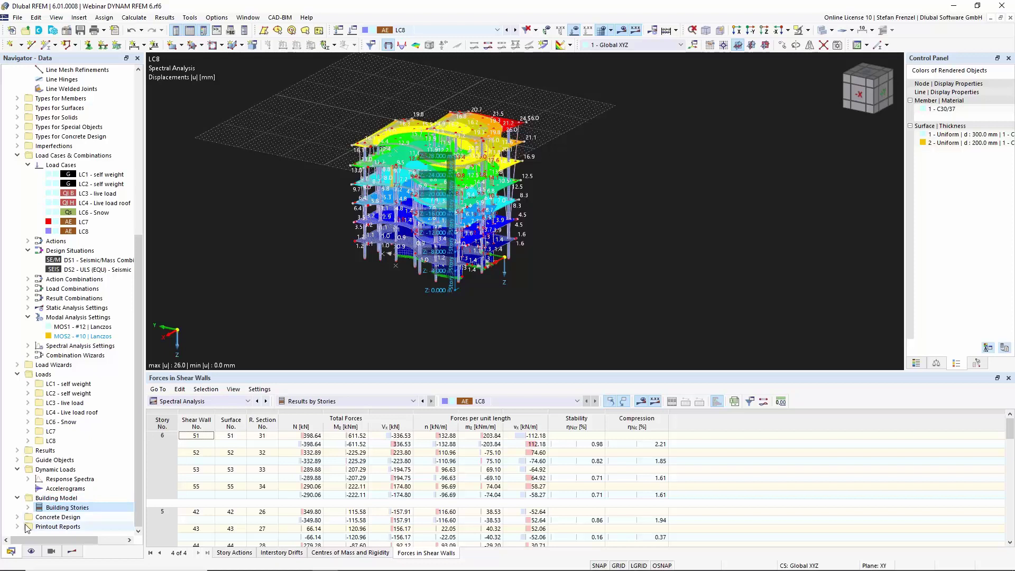
double_click(49, 526)
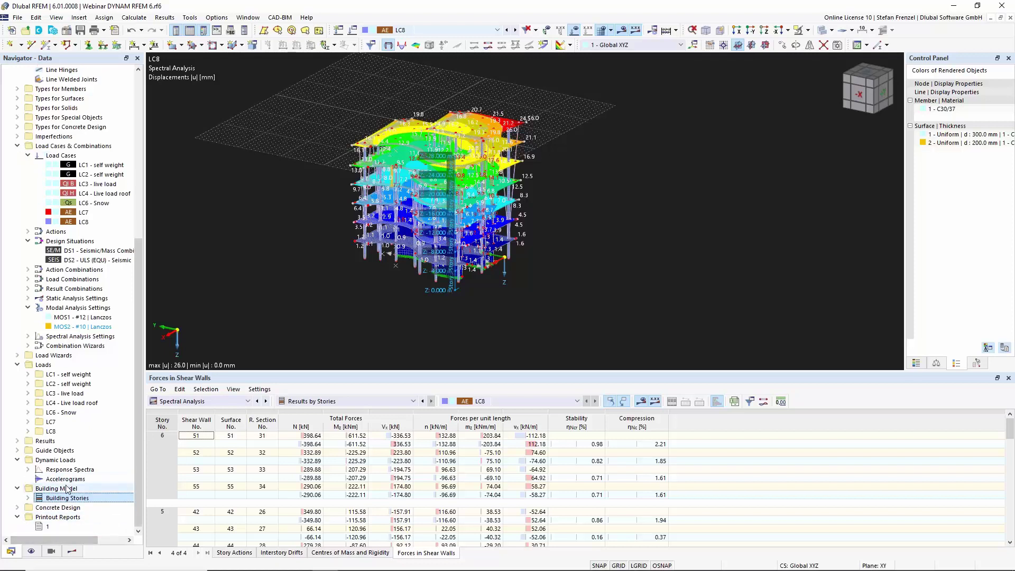
click(48, 526)
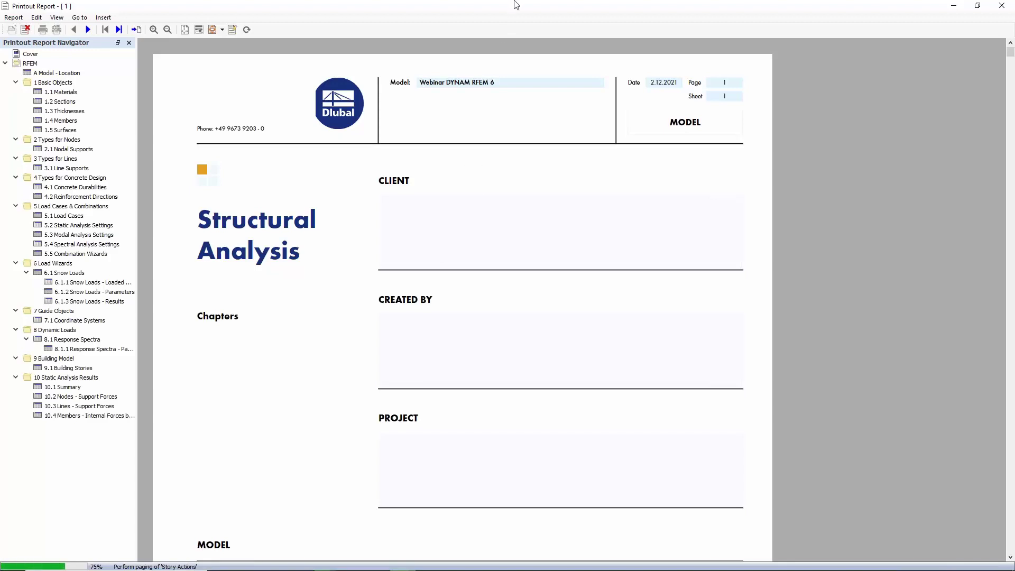
drag(514, 6, 0, 87)
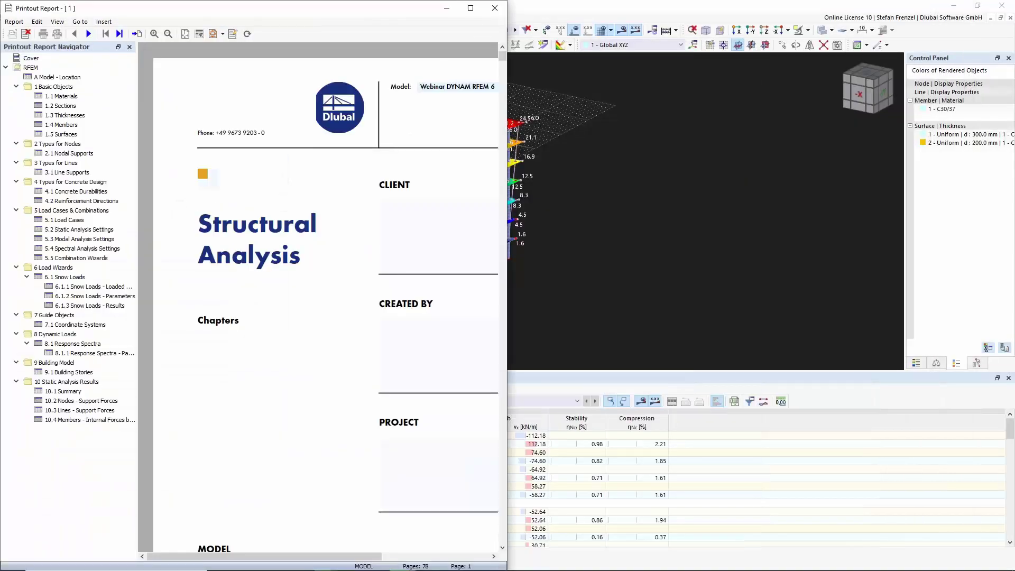
Place the model window beside the printout report and enlarge the report window to full screen.
click(558, 171)
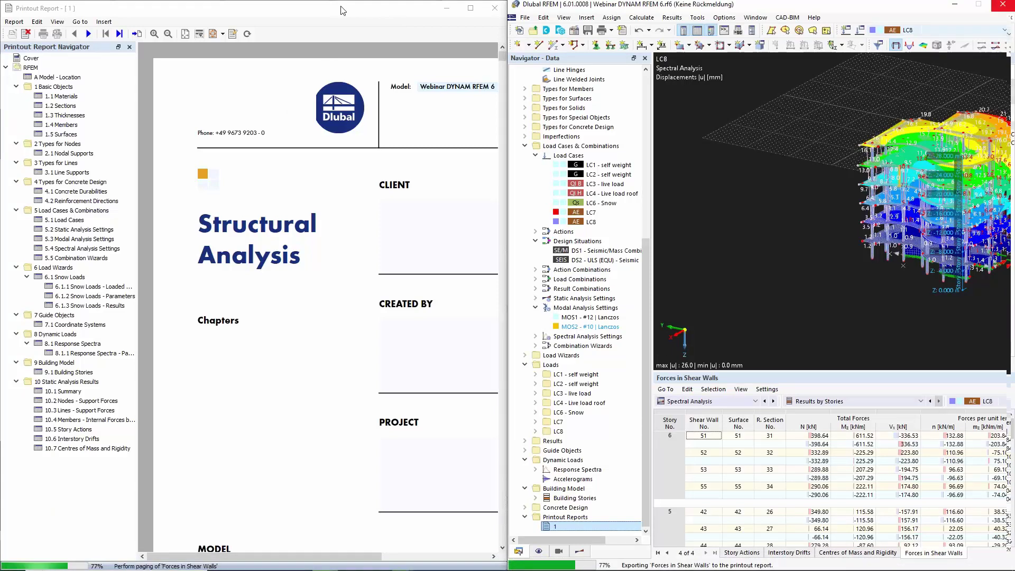
drag(343, 10, 334, 51)
double_click(332, 66)
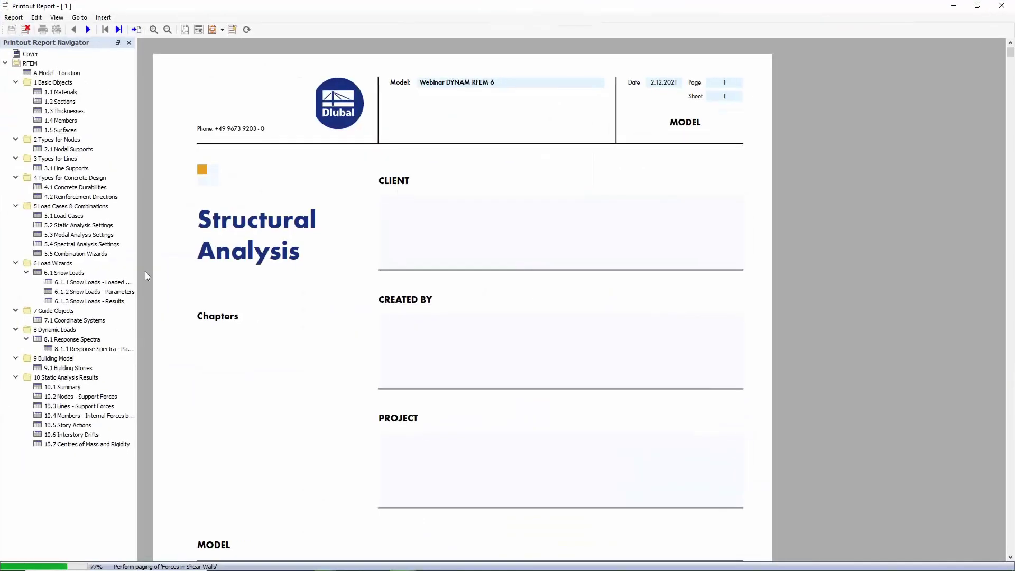
Look through the report's reinforcement directions, response spectra, building stories, load cases and static analysis settings.
click(63, 197)
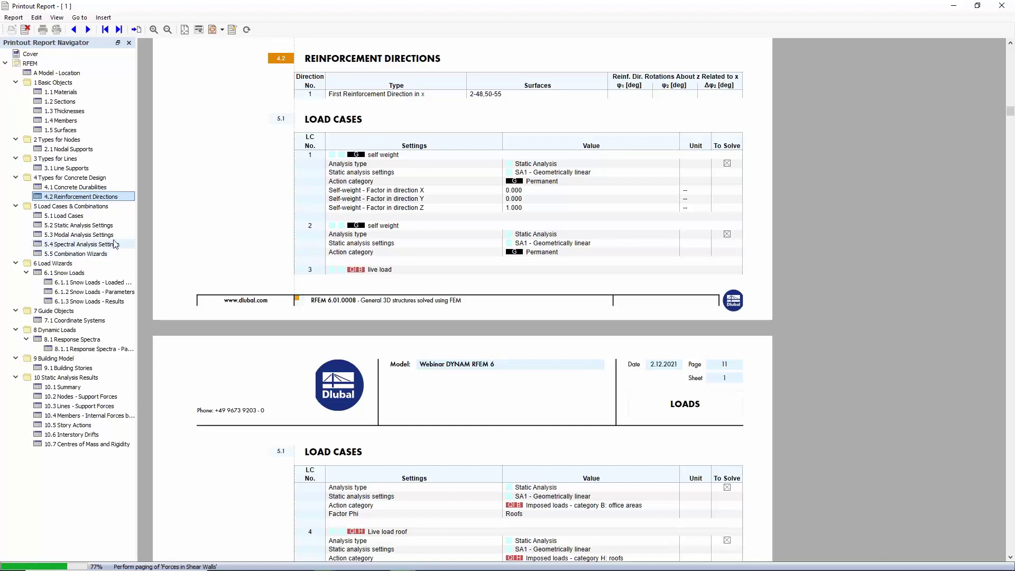
click(78, 339)
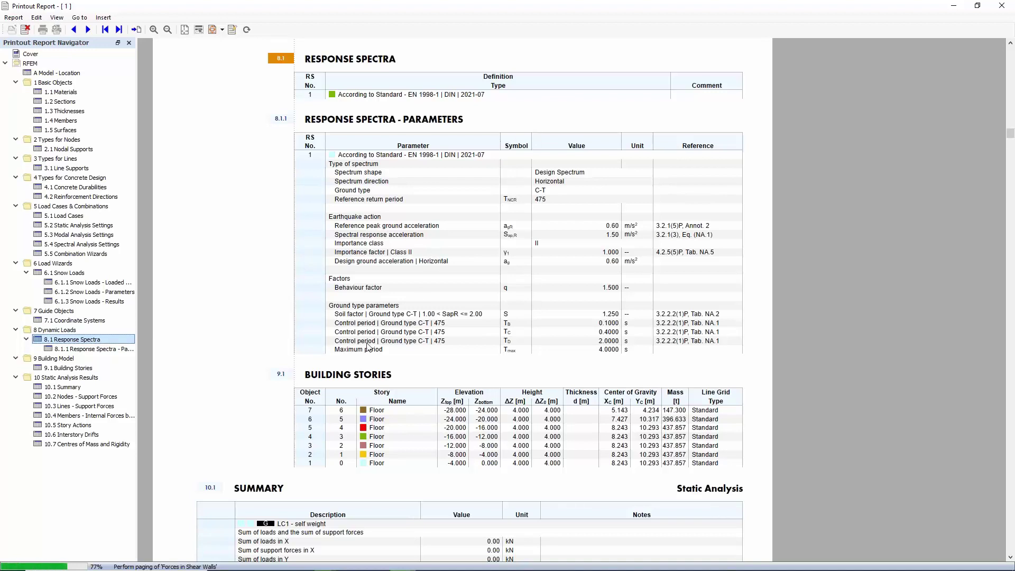
scroll(373, 328, down, 3)
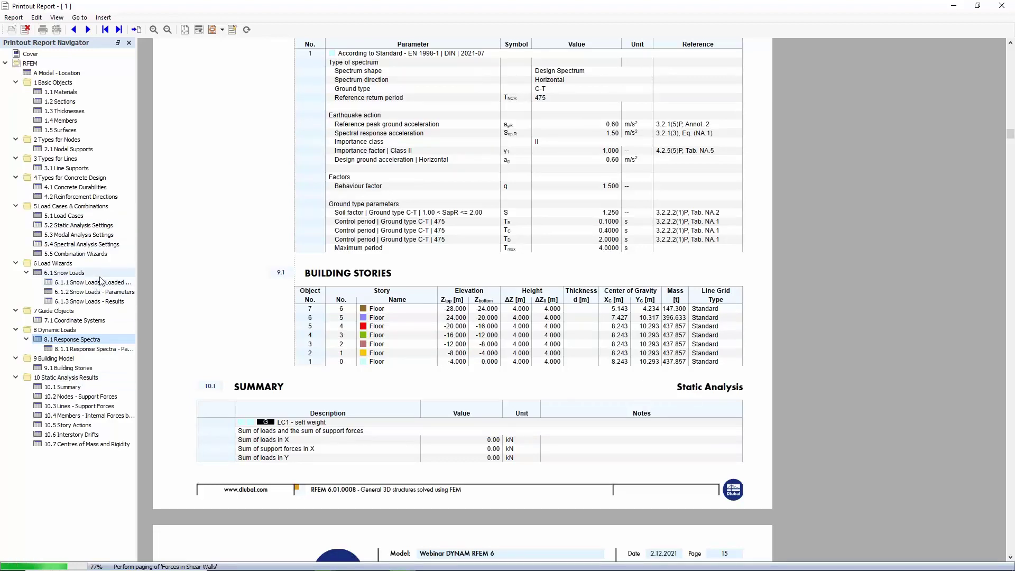
click(62, 216)
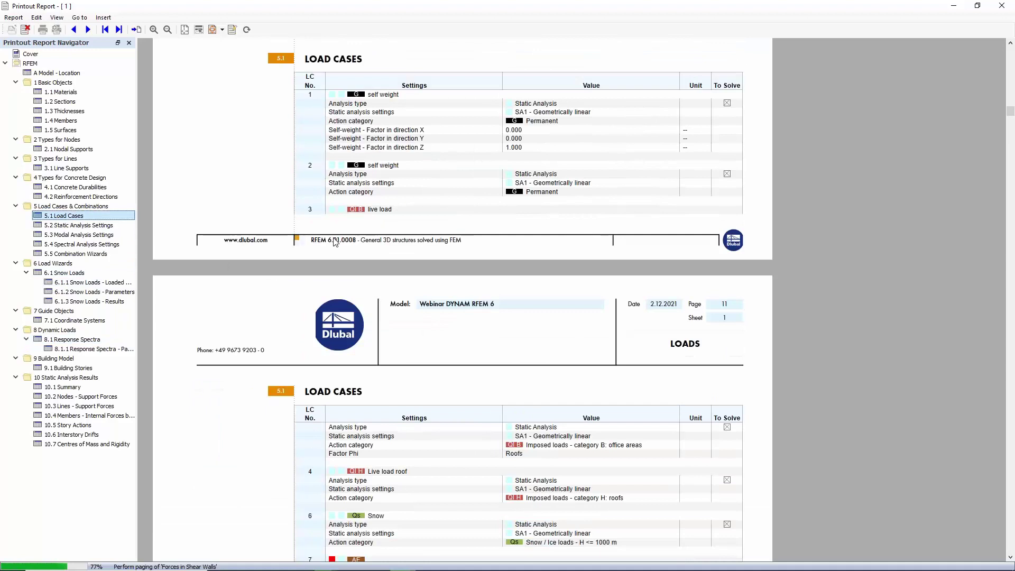
scroll(423, 192, down, 10)
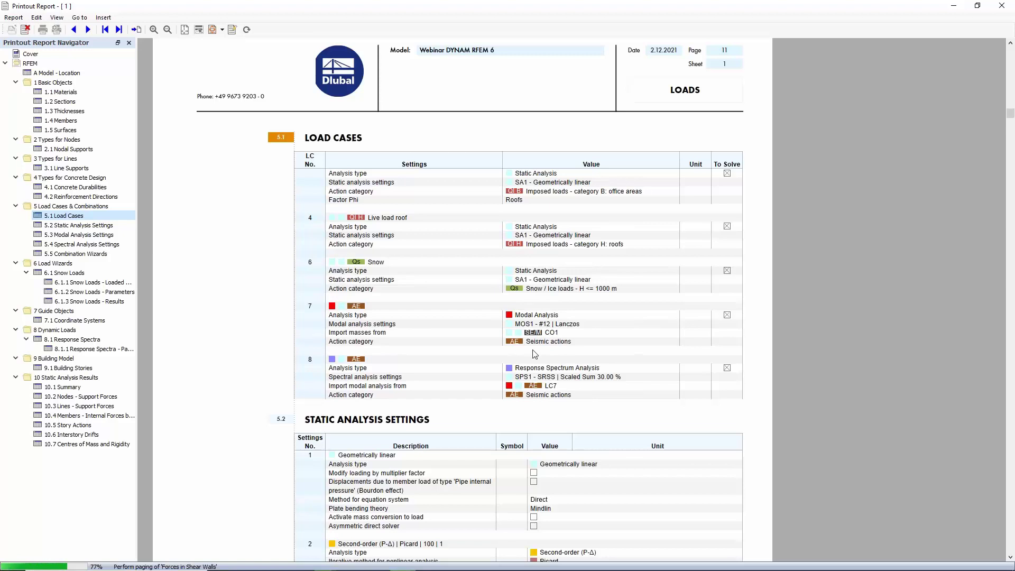
scroll(456, 360, down, 7)
scroll(455, 360, down, 6)
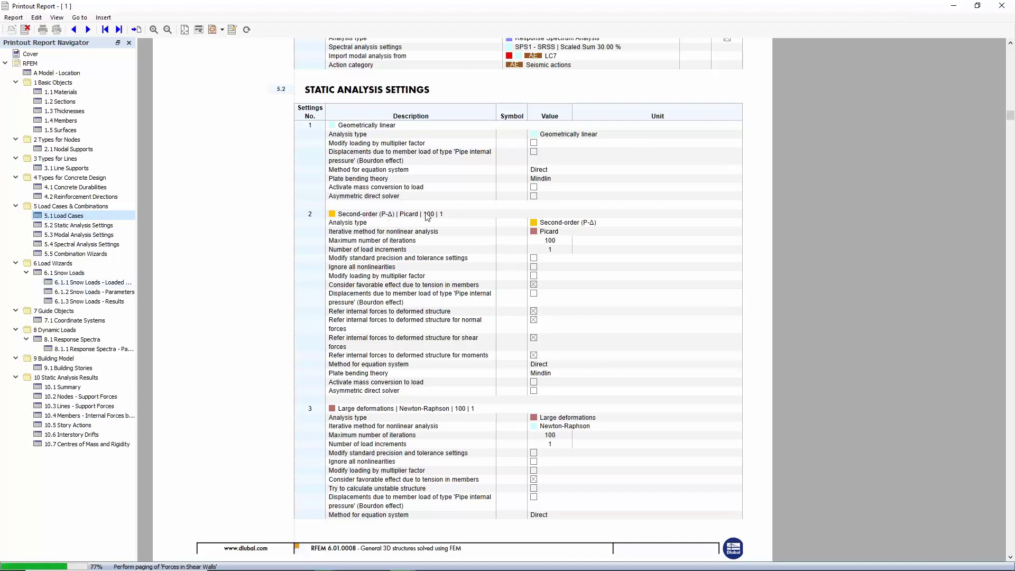
Minimize the printout report, bring it back up, and close it to return to the model window.
click(957, 12)
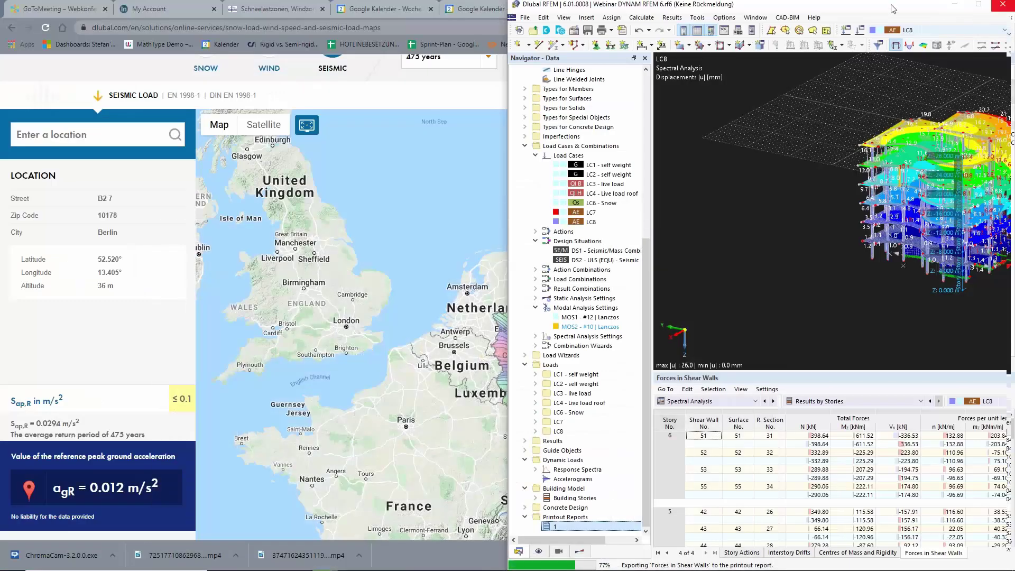
mouse_move(351, 554)
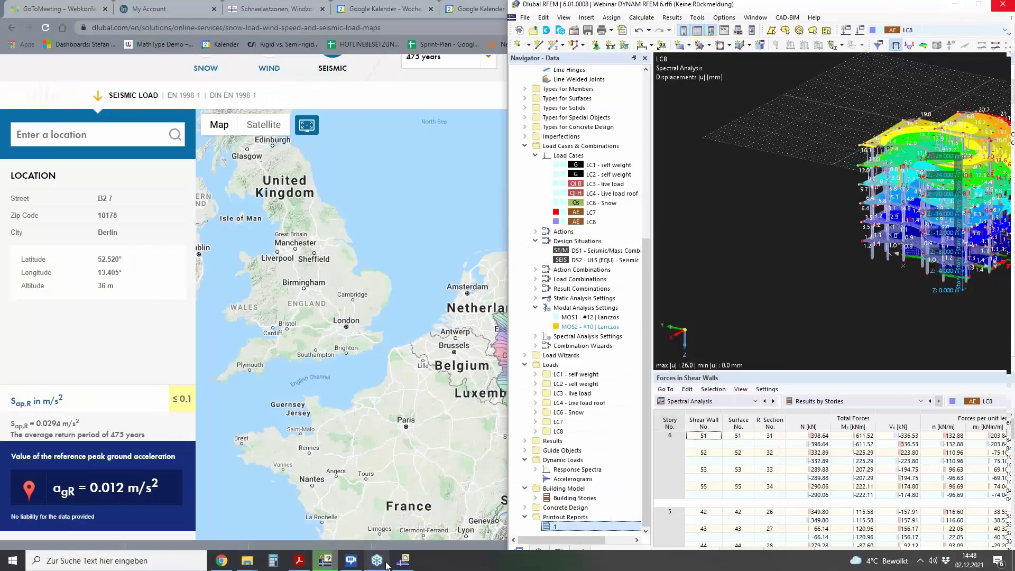
click(403, 563)
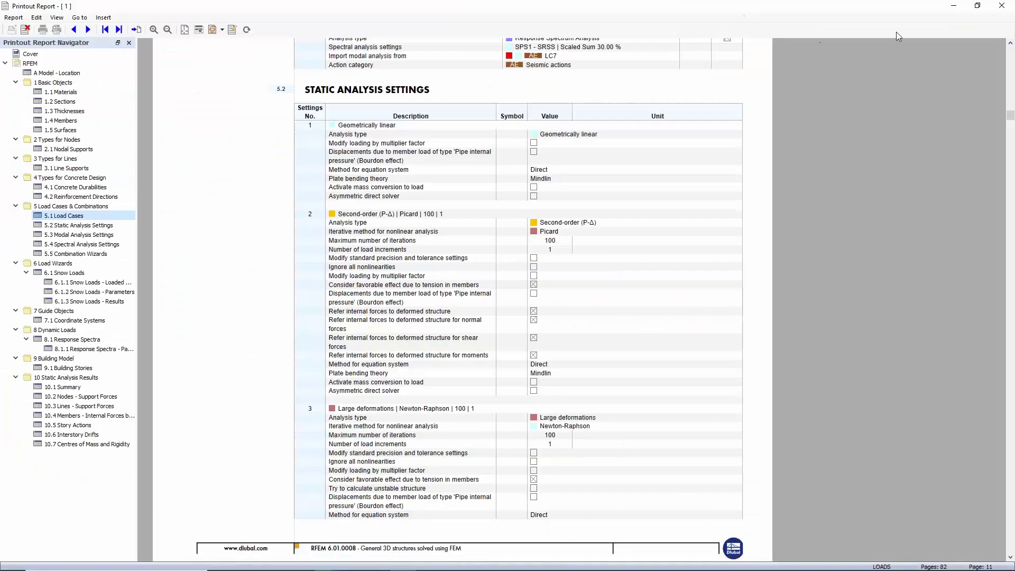
click(998, 7)
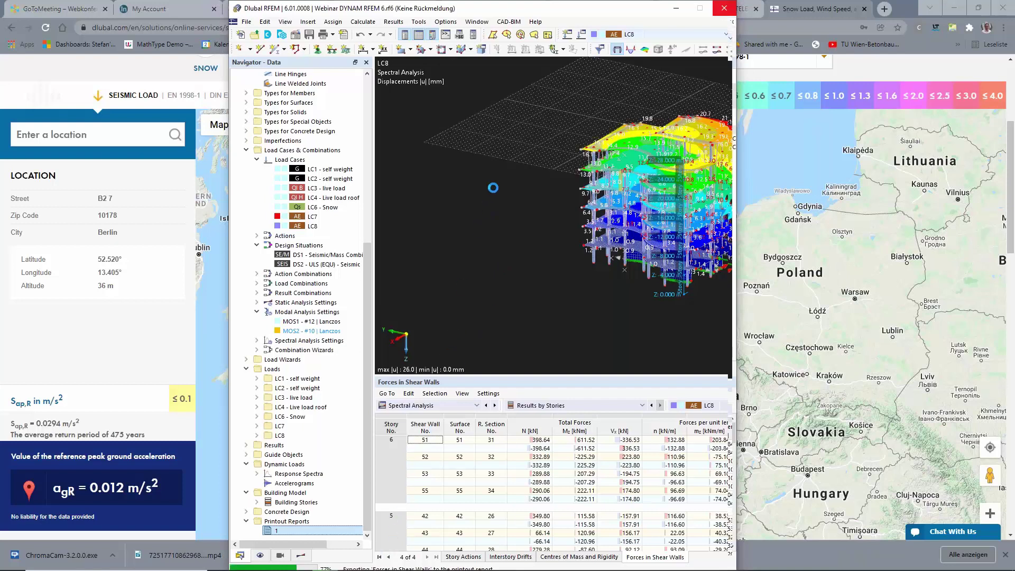
drag(551, 5, 553, 5)
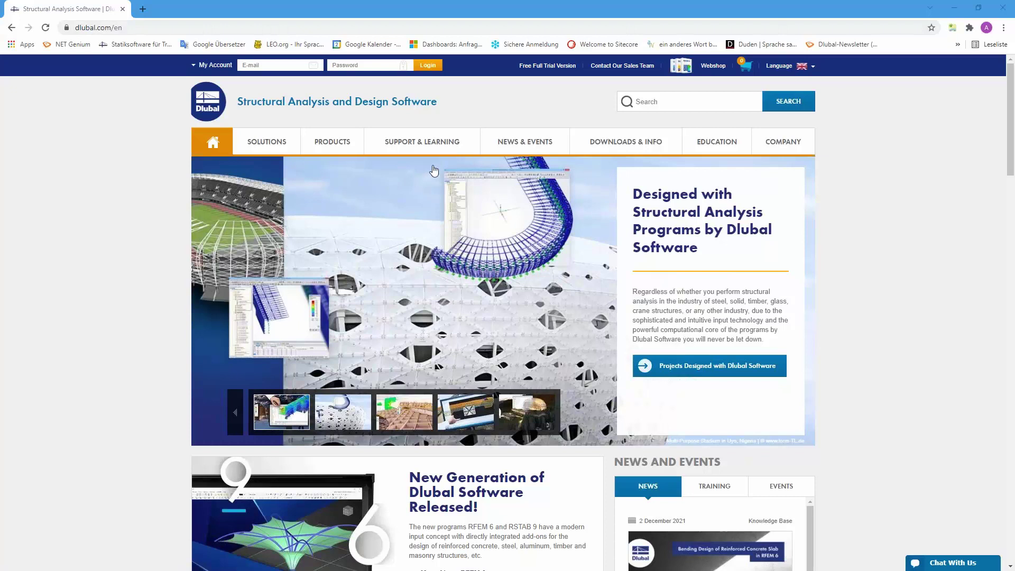
In the web browser, open the Dlubal webinar page "Seismic Design According to Eurocode 8 in RFEM 6 and RSTAB 9".
mouse_move(529, 144)
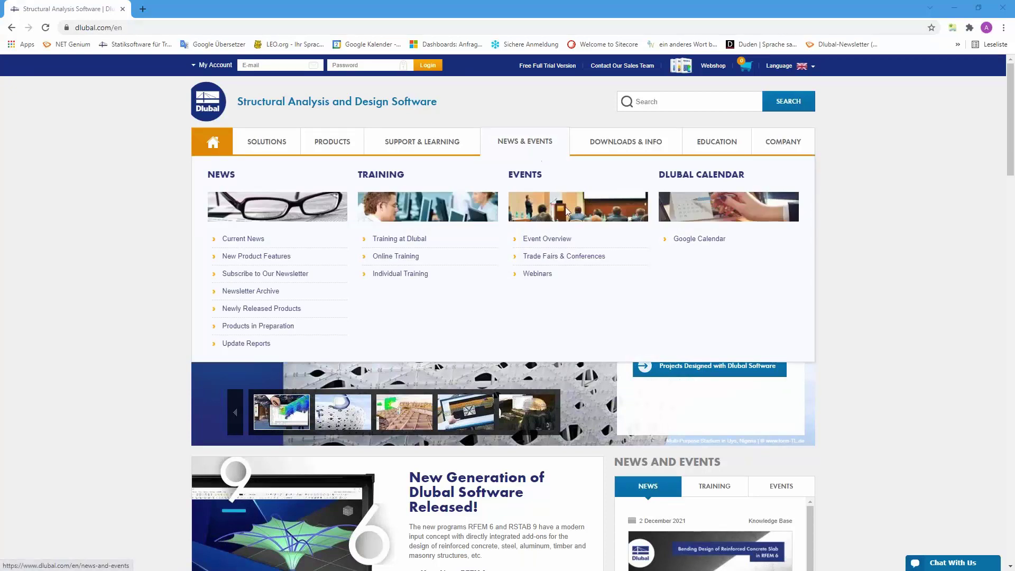
click(538, 276)
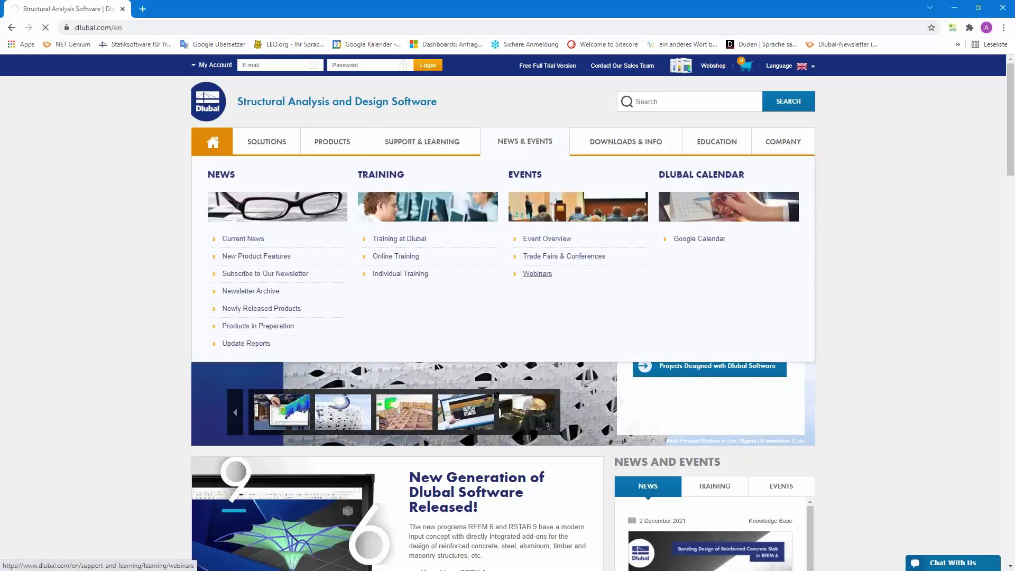
scroll(541, 140, down, 8)
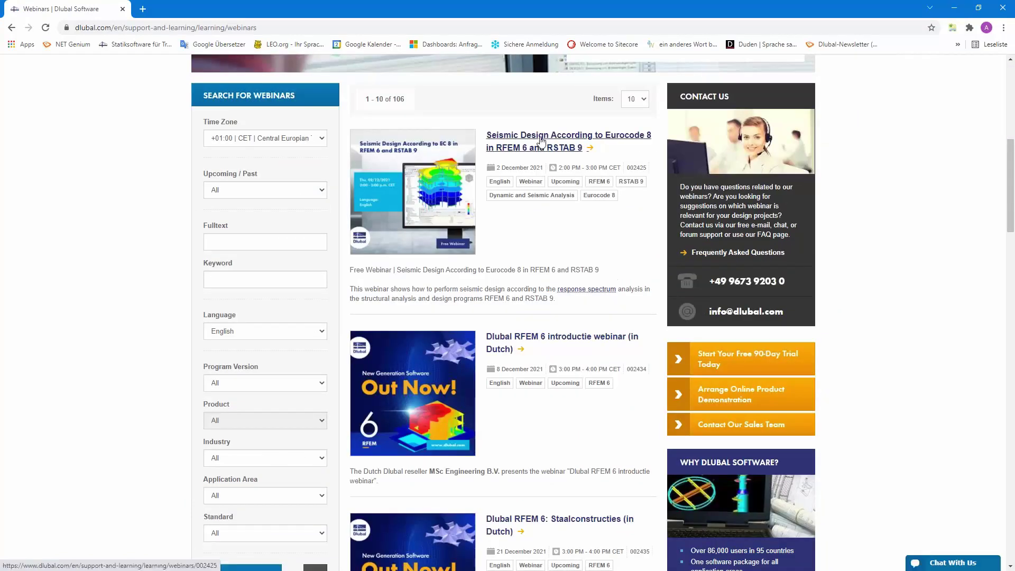
click(541, 140)
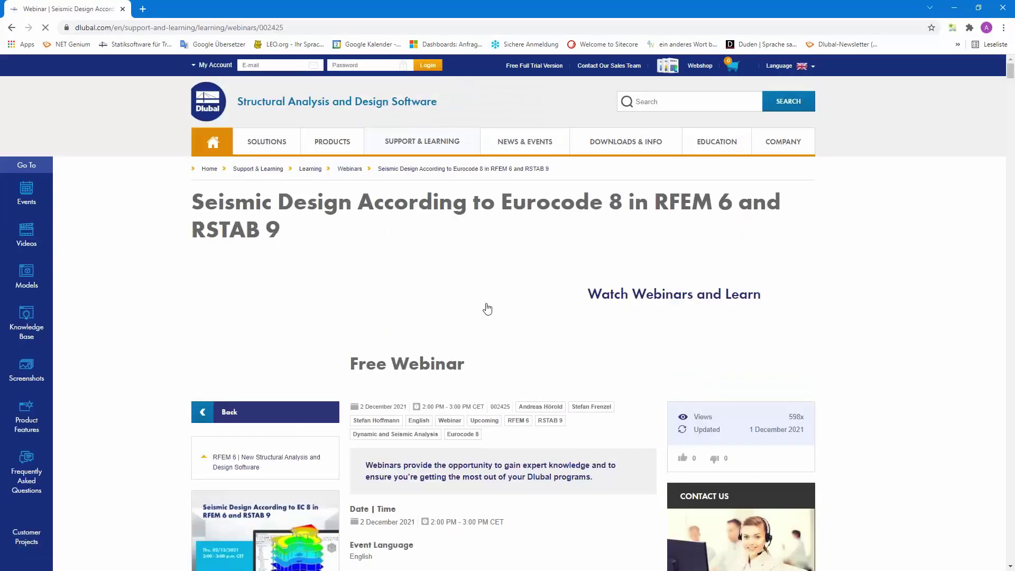
Look through the webinar page's content, downloads, recommended events, videos and models to download, and return to its heading.
scroll(487, 310, down, 4)
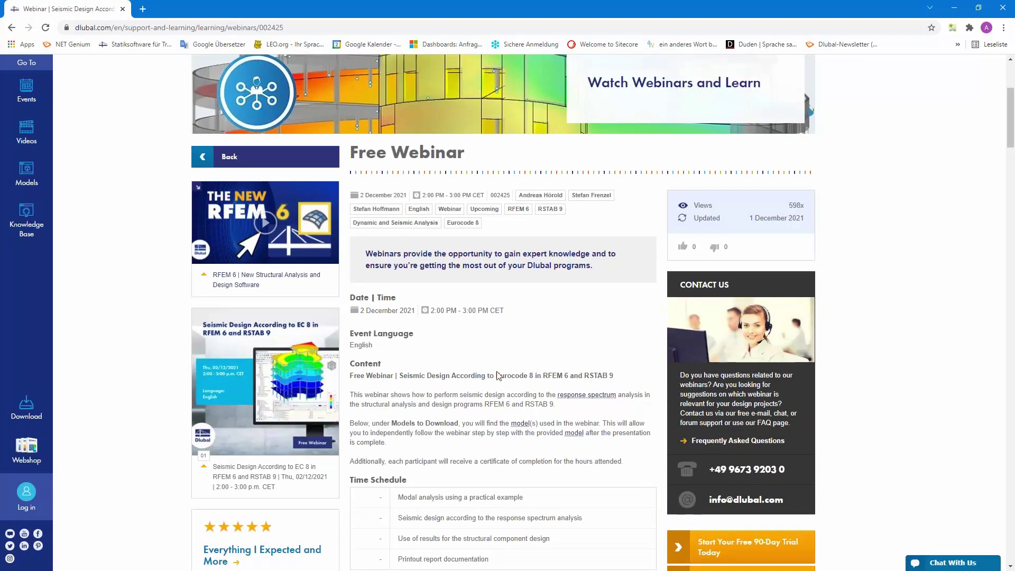
scroll(496, 371, down, 14)
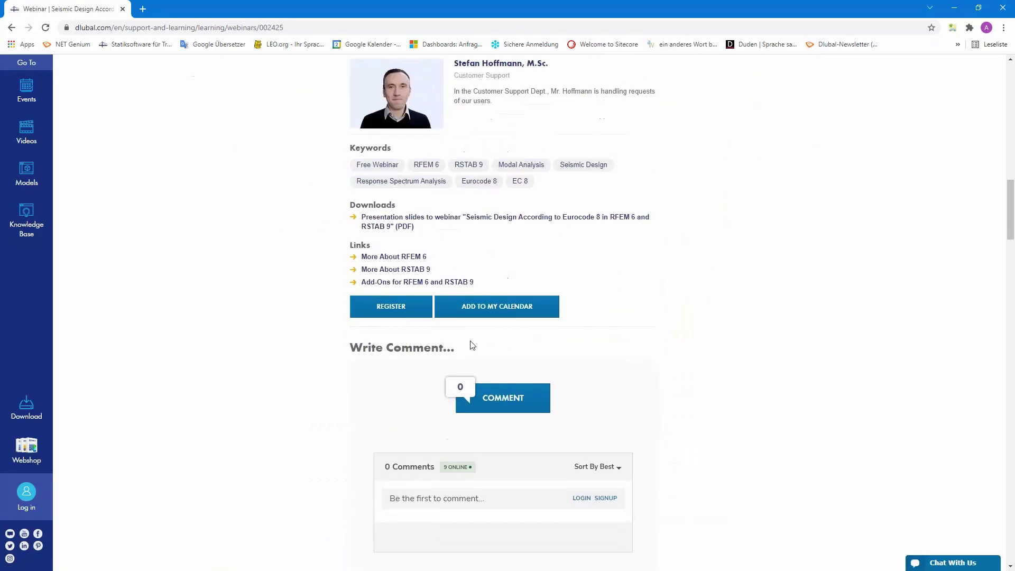
scroll(389, 305, down, 6)
scroll(280, 295, down, 13)
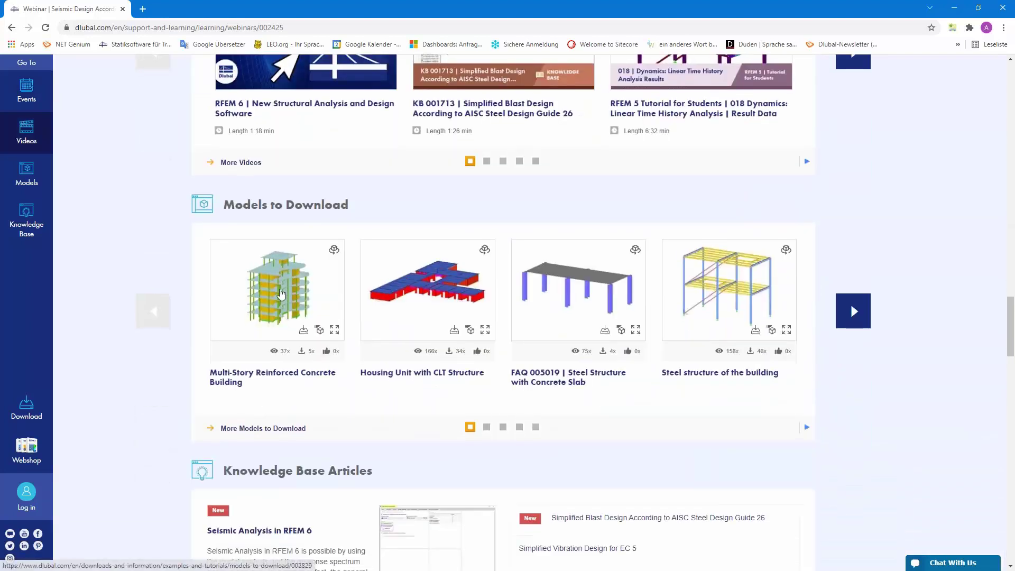
scroll(280, 294, up, 9)
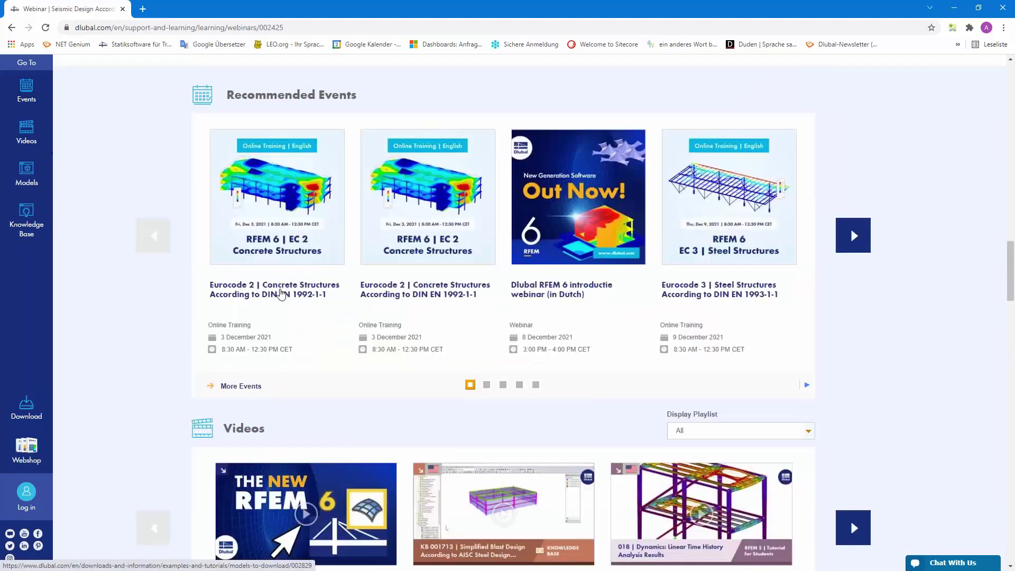
scroll(281, 294, up, 20)
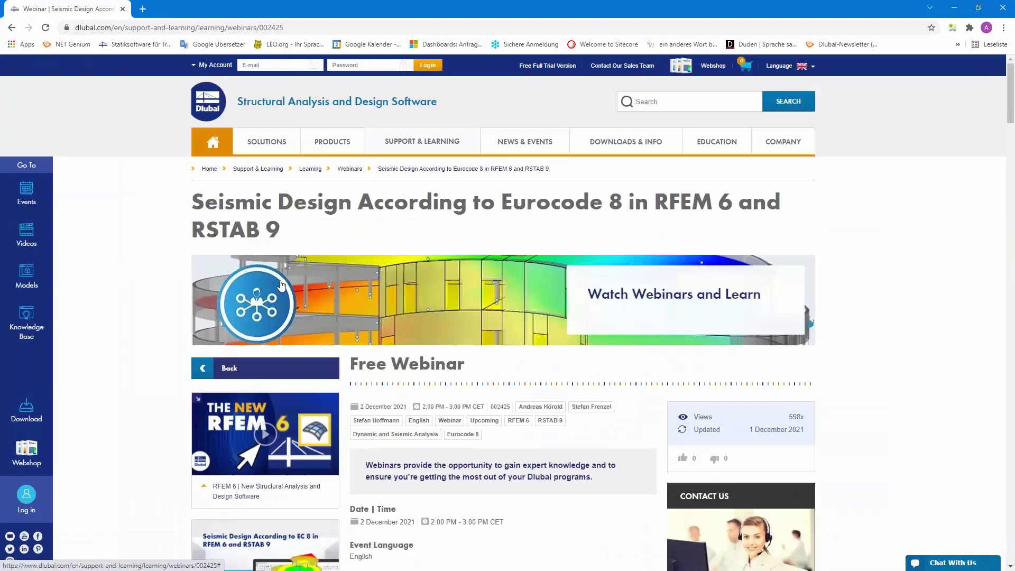